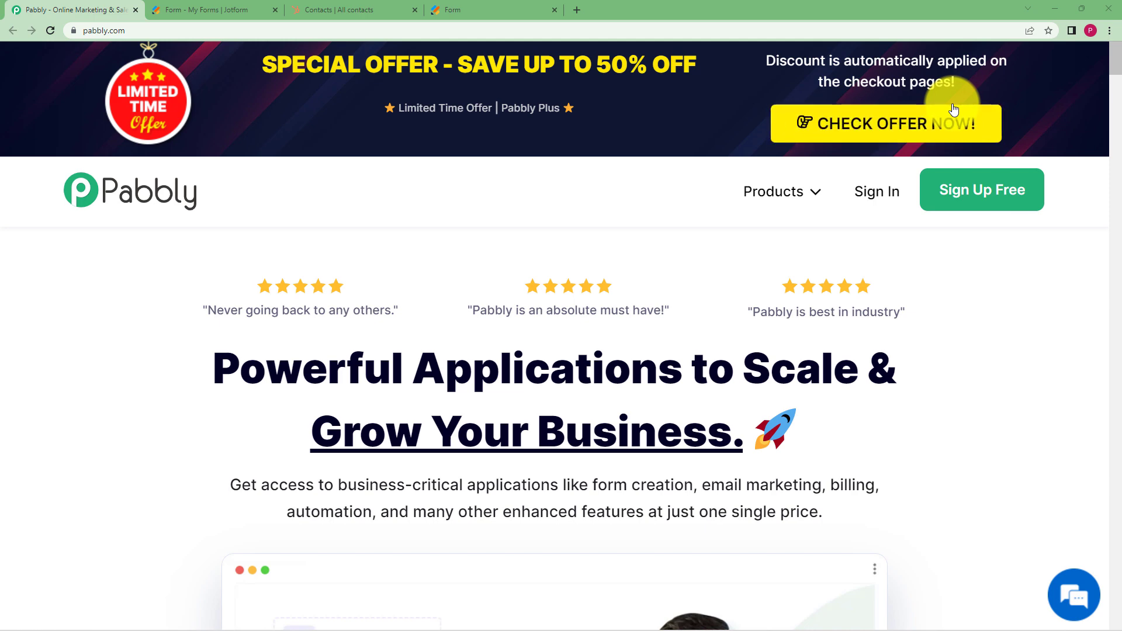
Bring up the Jotform My Forms list with its four forms
left_click(226, 8)
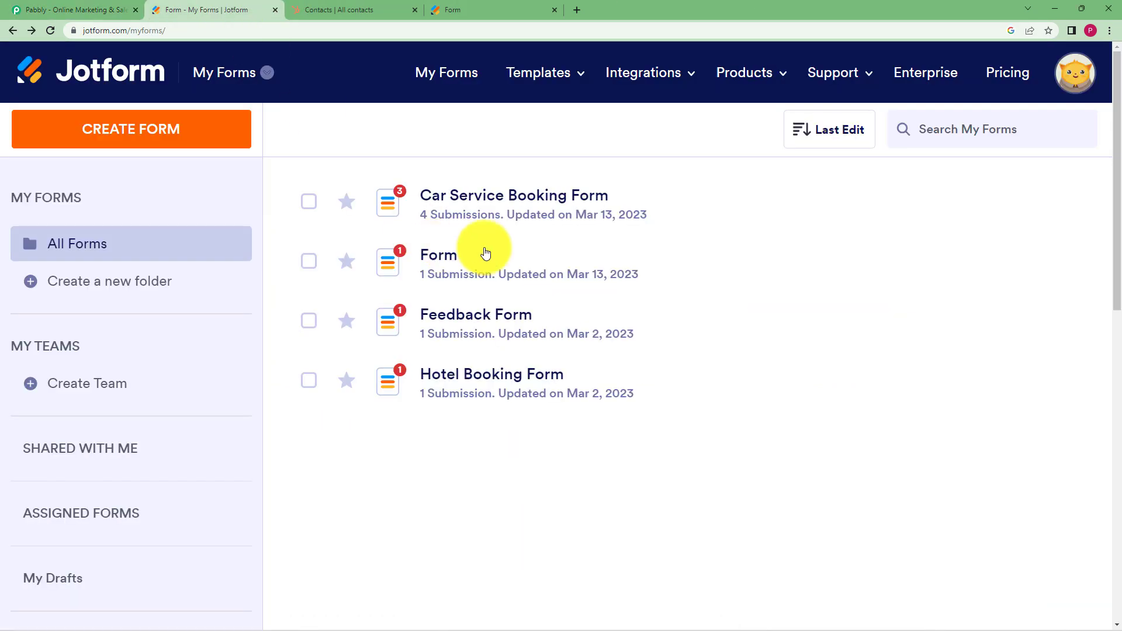
Bring up the HubSpot All contacts list showing its 3 contact records
left_click(333, 9)
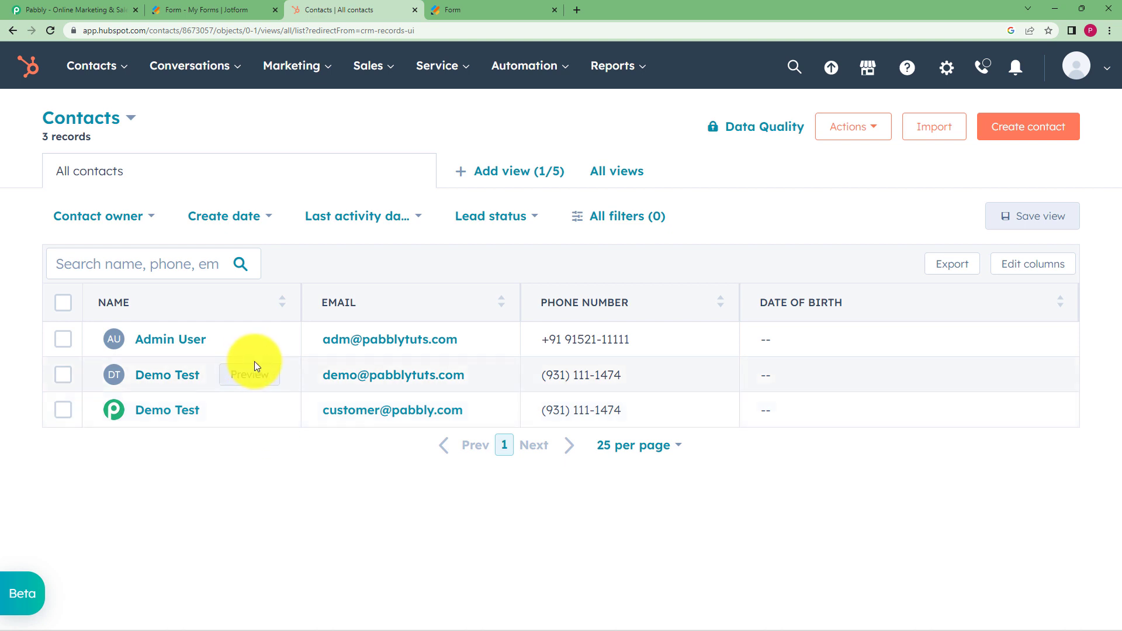
Compare the Jotform and HubSpot tabs, highlight the admin contact's phone number, then return to Pabbly
left_click(217, 10)
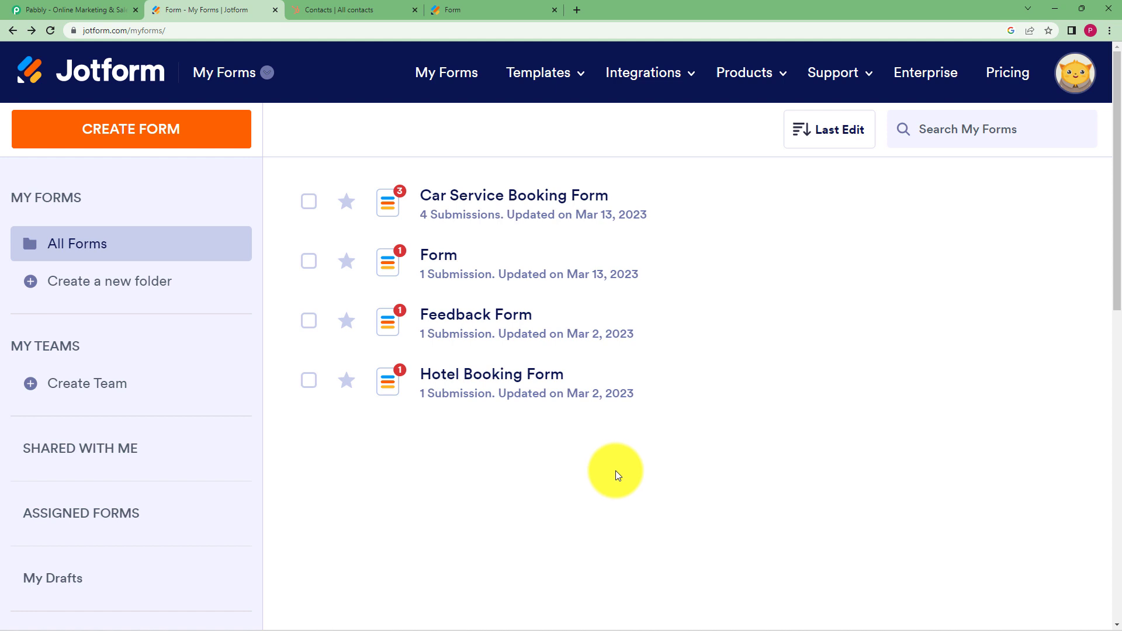
left_click(342, 6)
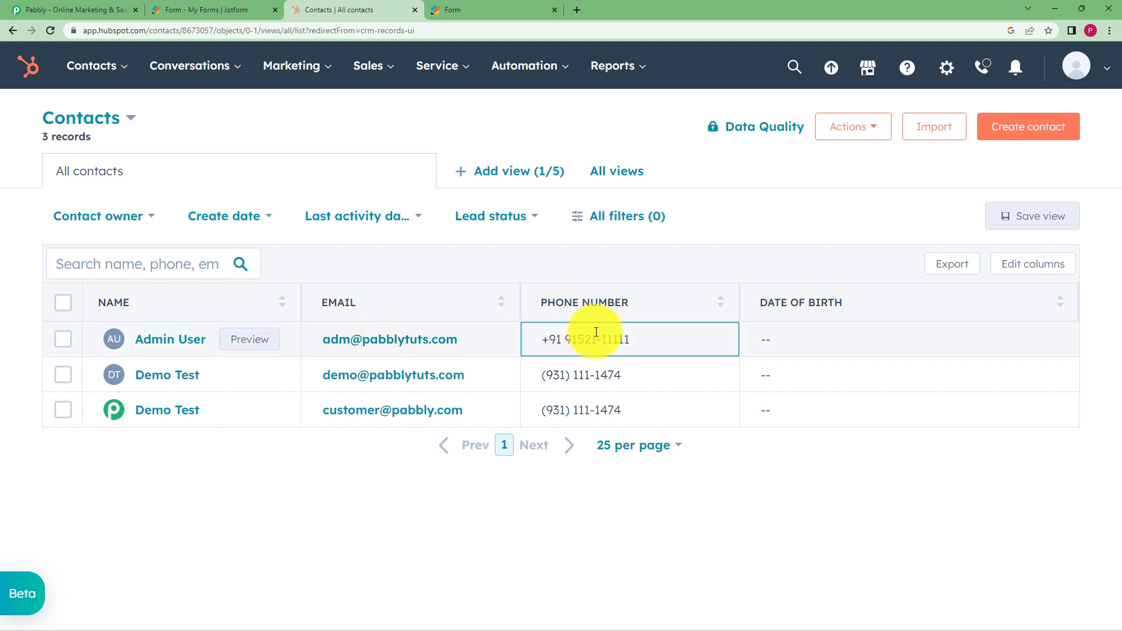
left_click_drag(636, 343, 516, 342)
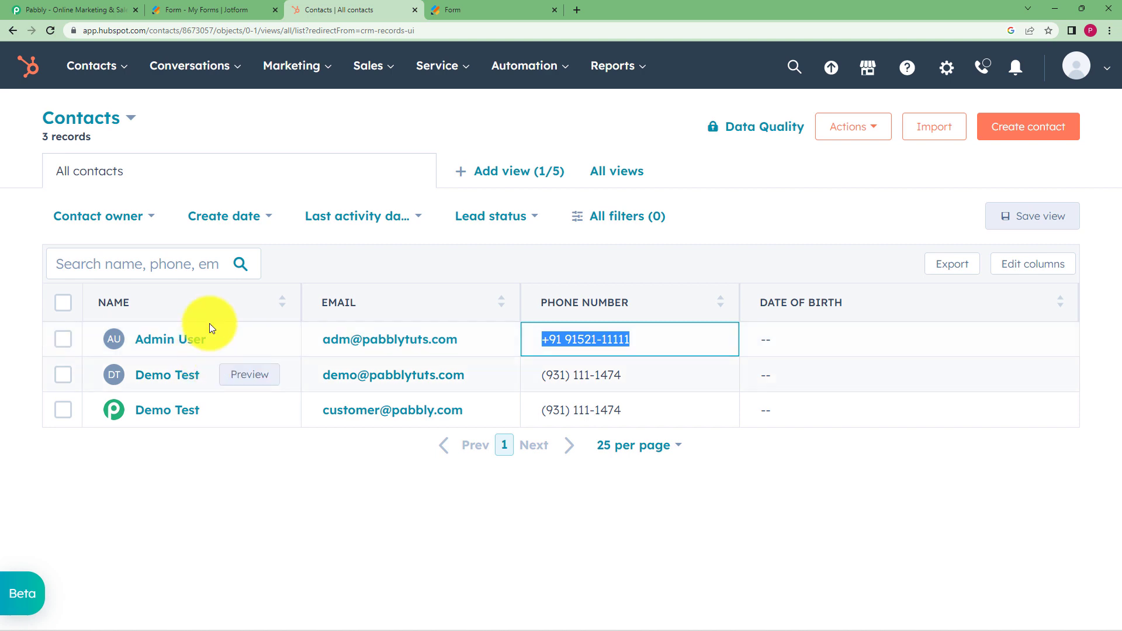
left_click(73, 9)
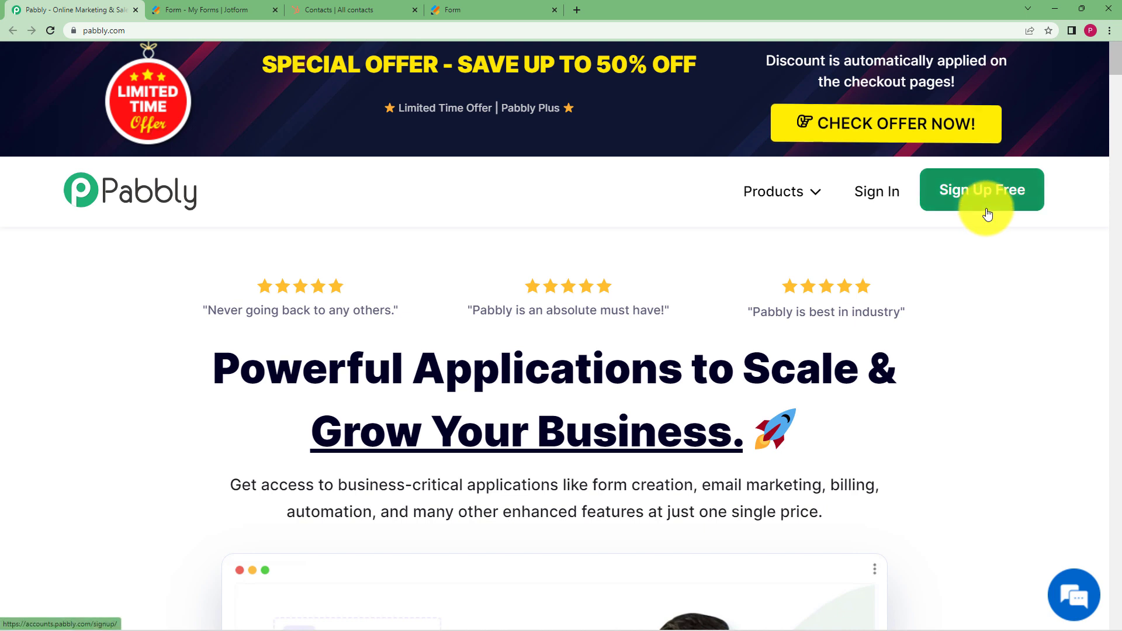
Sign in to Pabbly with Google and launch Pabbly Connect from All Apps
left_click(883, 202)
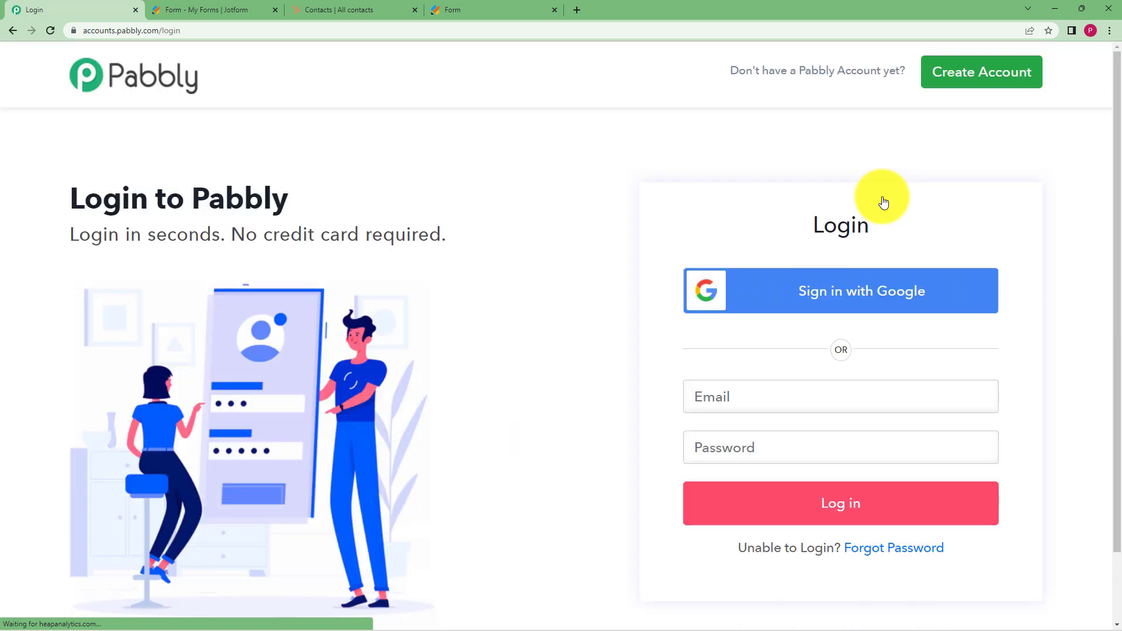
left_click(854, 297)
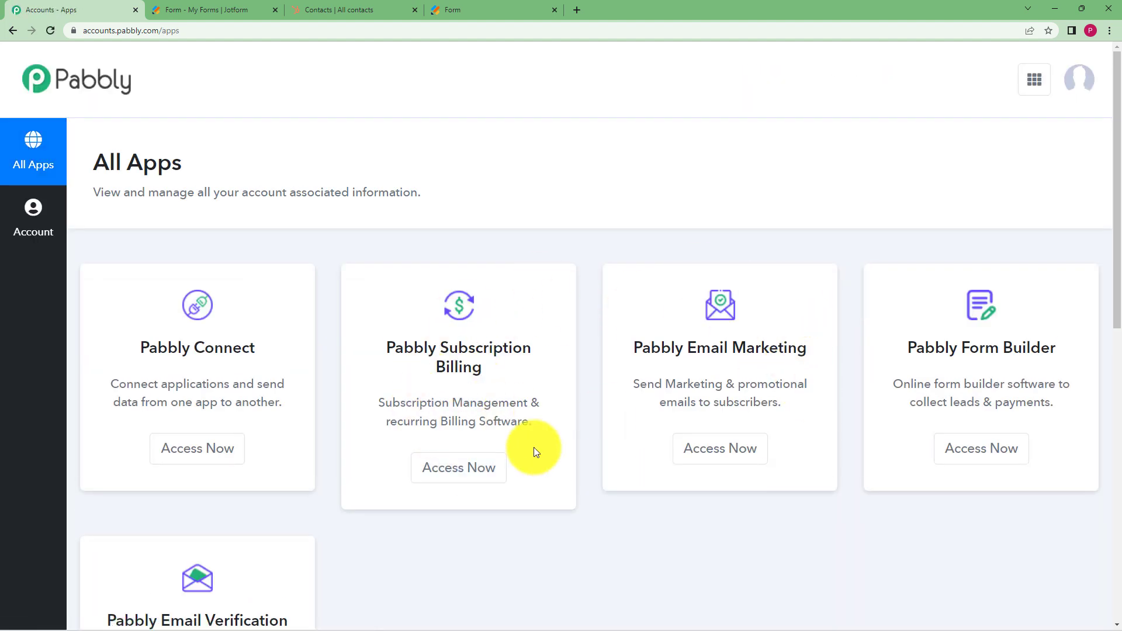
scroll(629, 451, "down", 1)
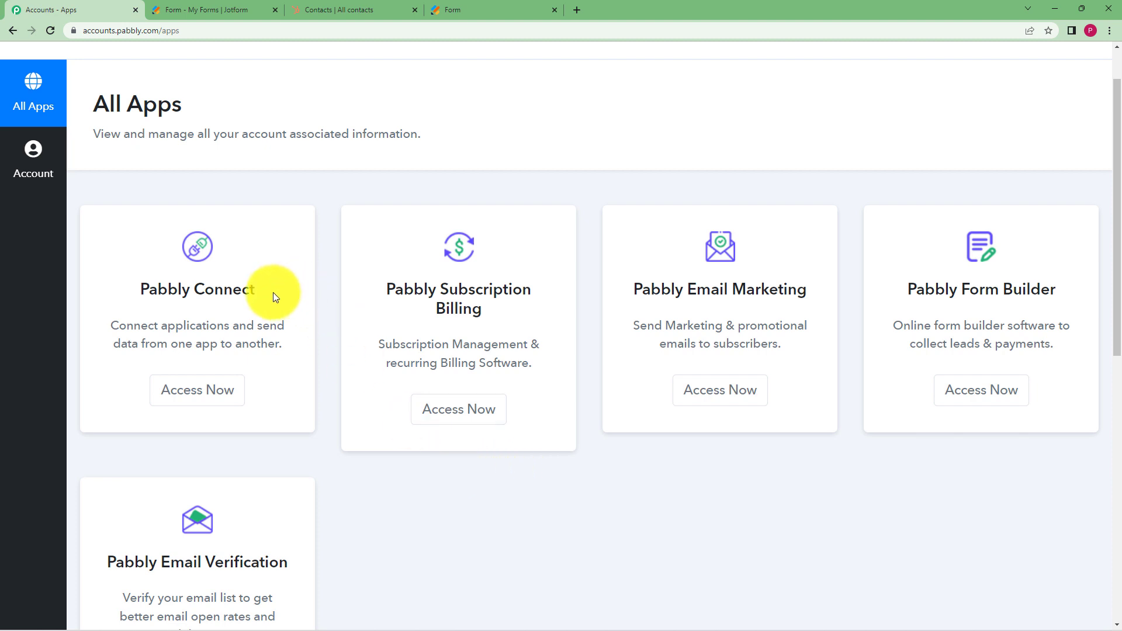
left_click_drag(272, 287, 138, 288)
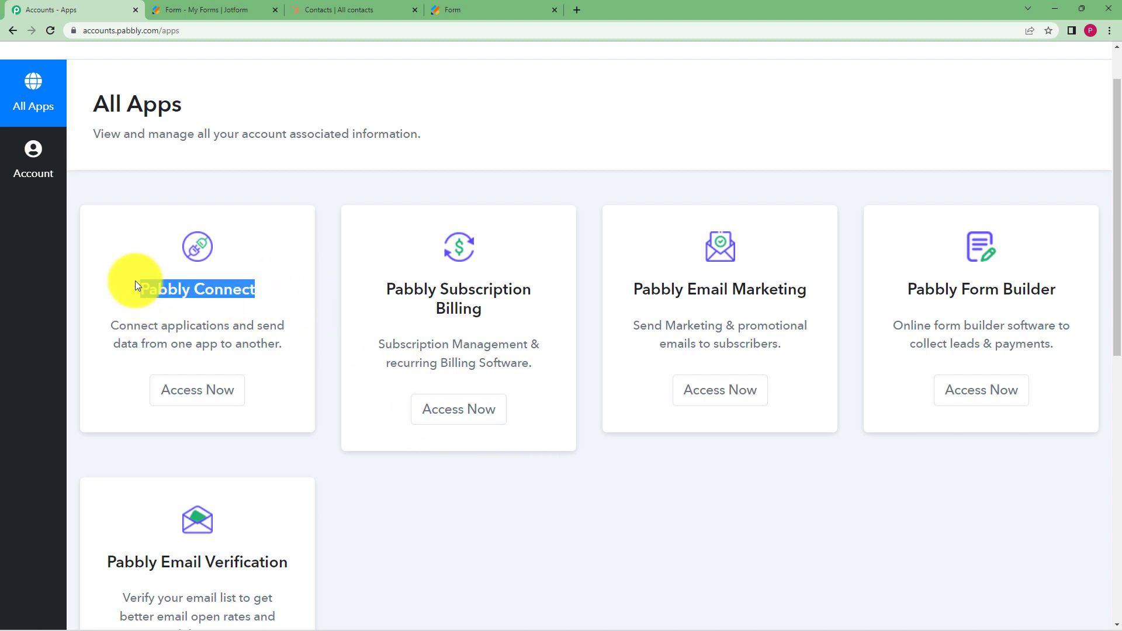
left_click(217, 393)
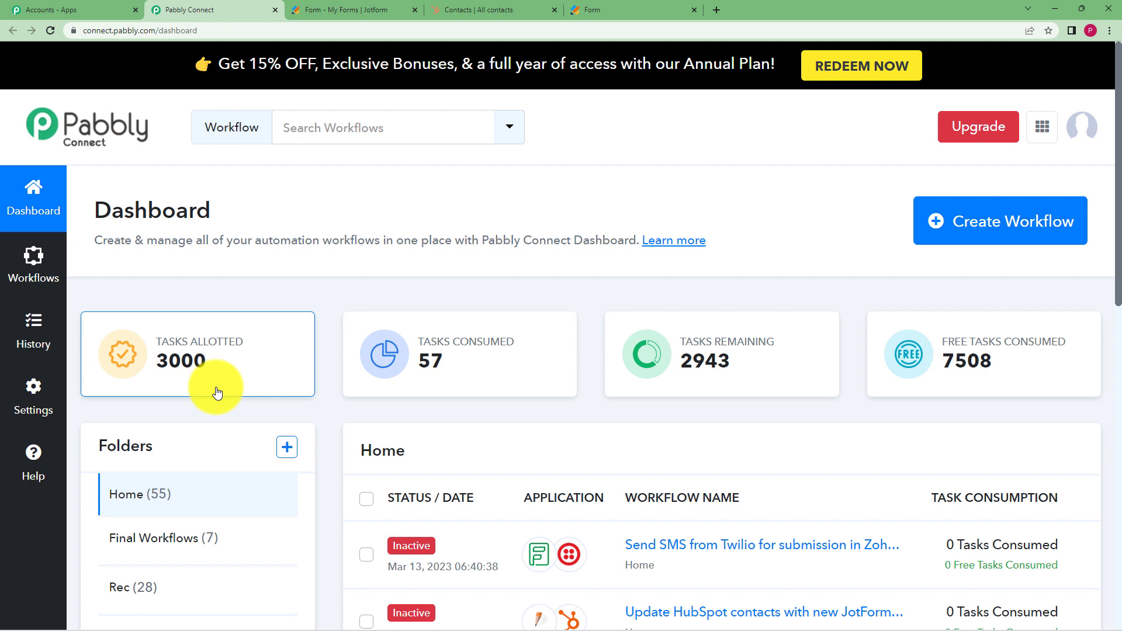
Start a new workflow and name it 'Update HubSpot contact from Jotform submission'
left_click(984, 234)
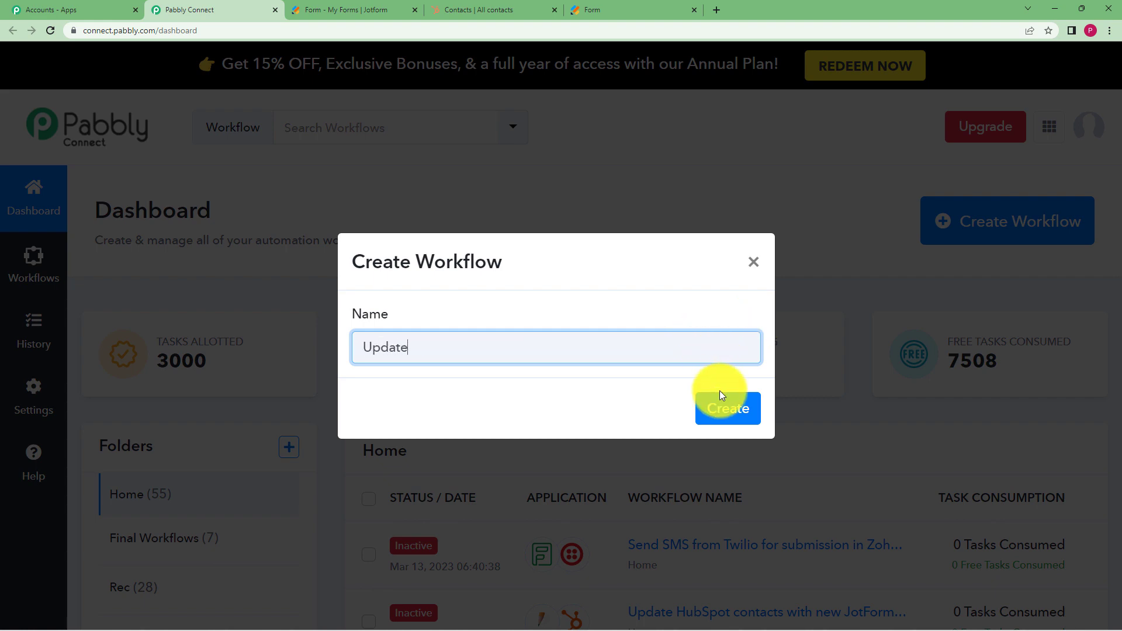
type("Update HubSpot contact from Jotform submission")
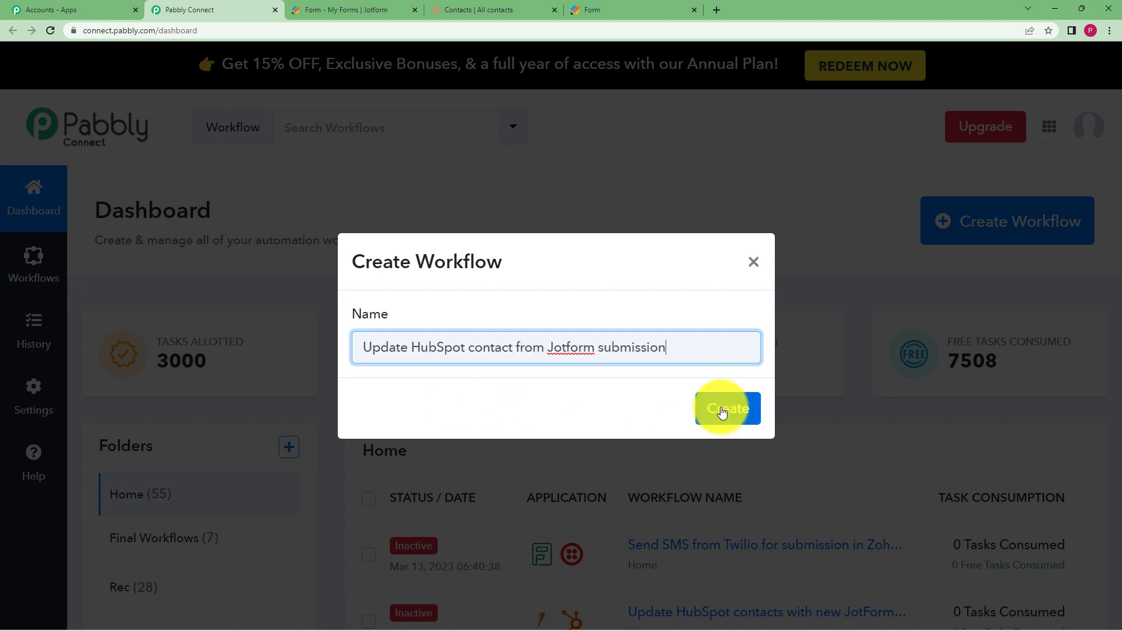
left_click(723, 412)
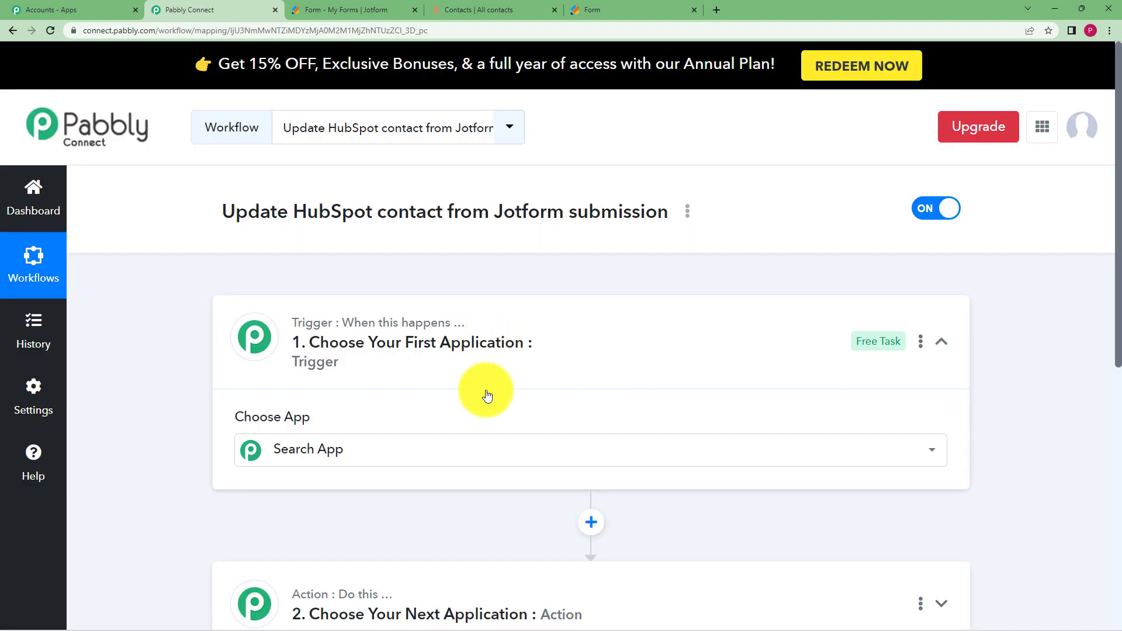
Set the trigger app to JotForm with the New Response event
left_click(628, 331)
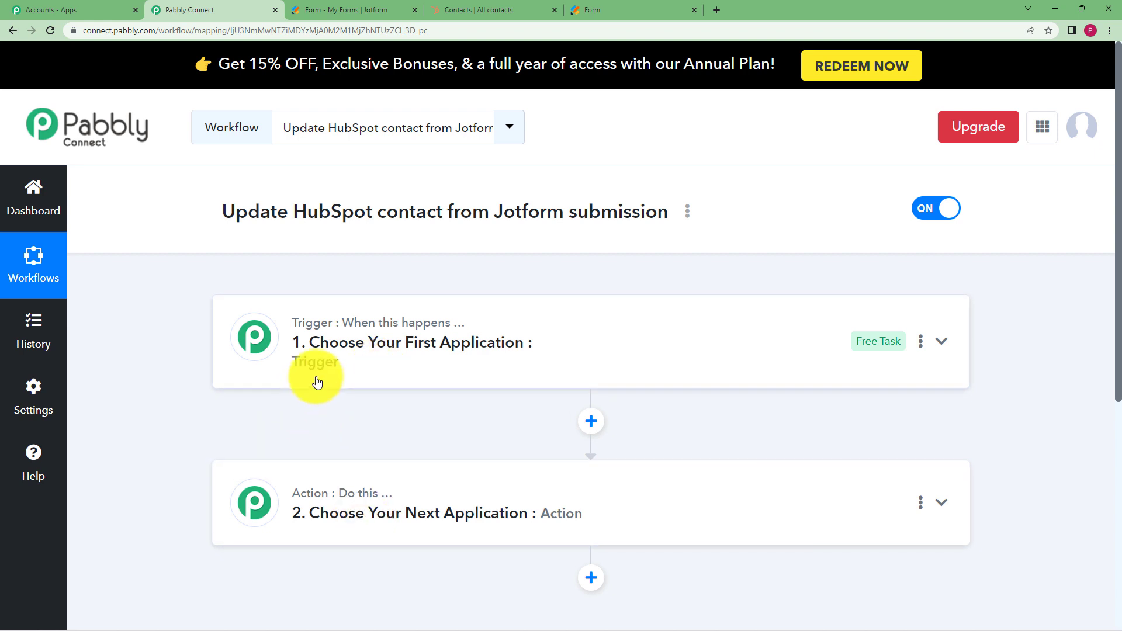
mouse_move(419, 331)
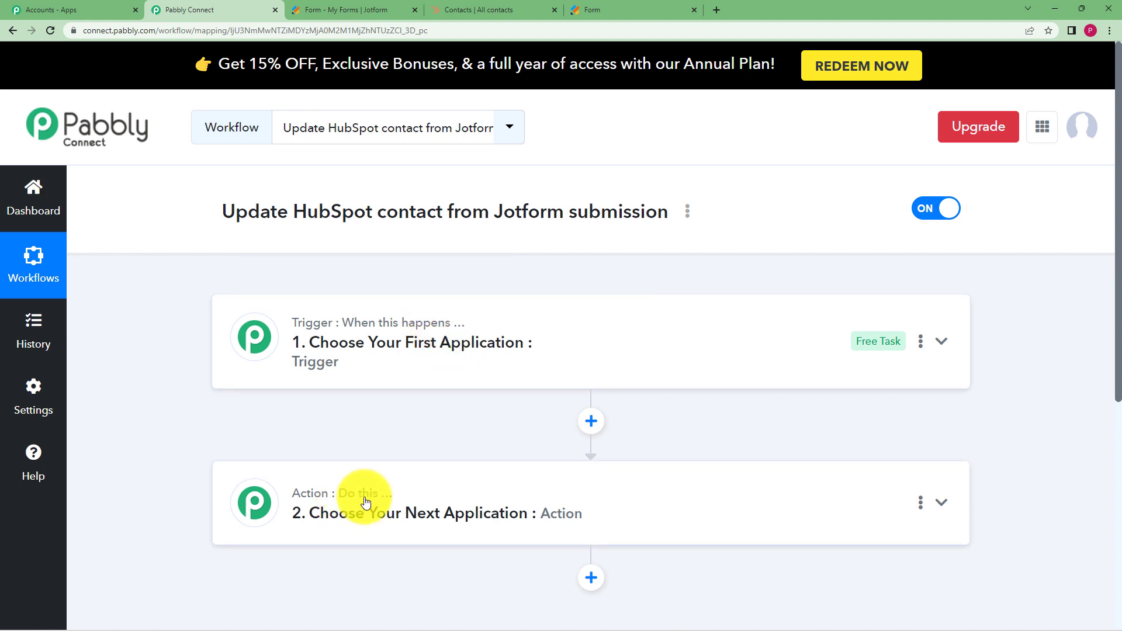
left_click(335, 355)
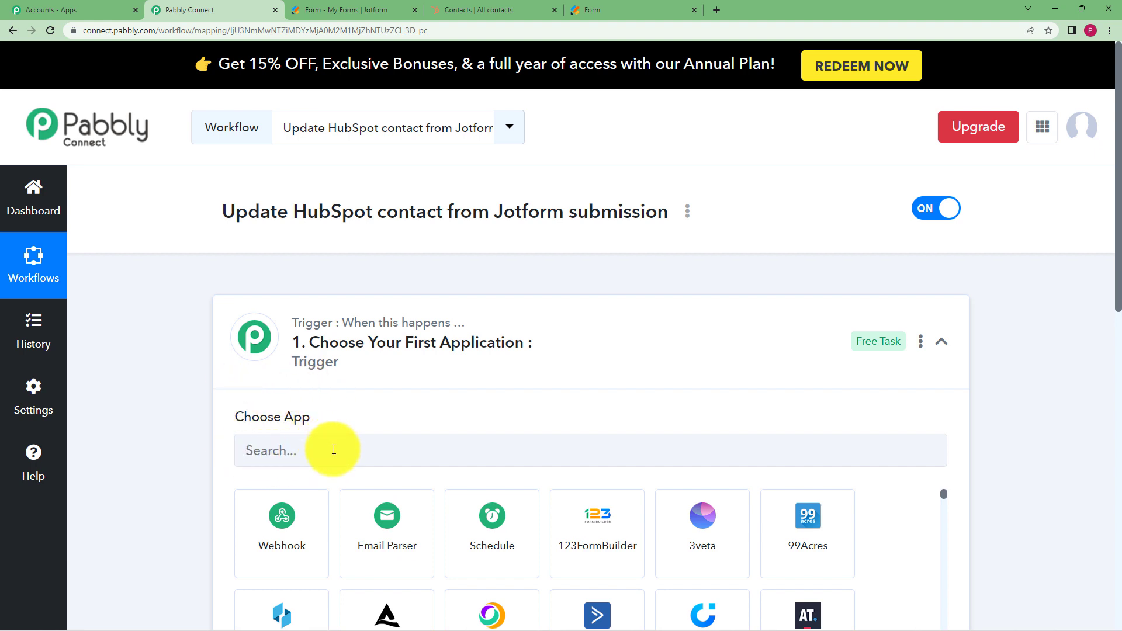
left_click(294, 339)
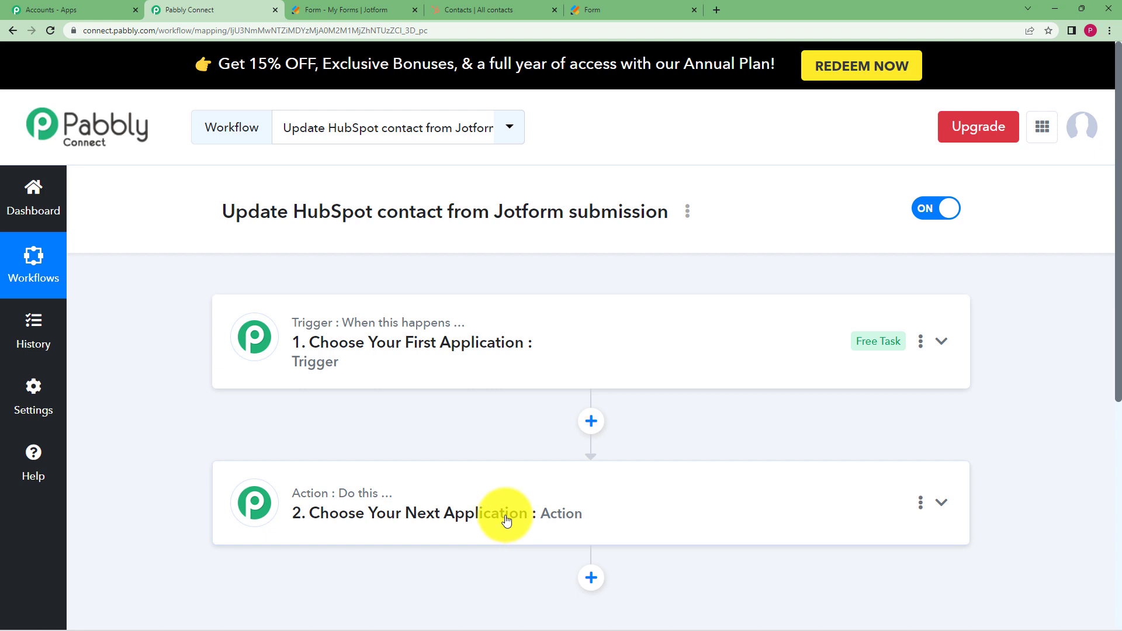
left_click(500, 343)
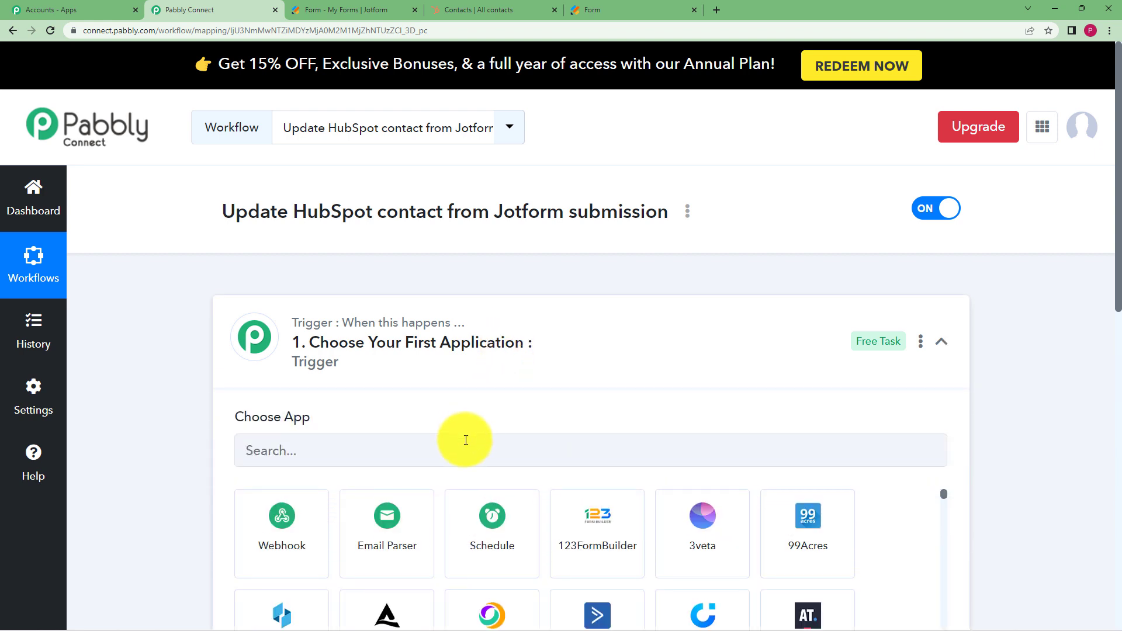
left_click(466, 440)
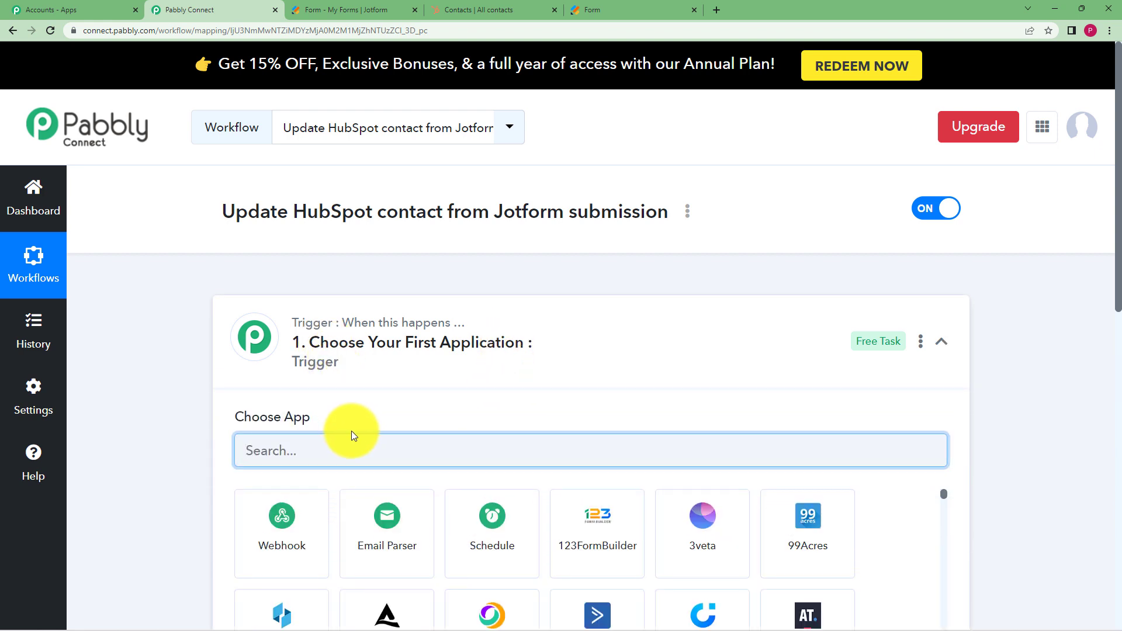
type("jotfo")
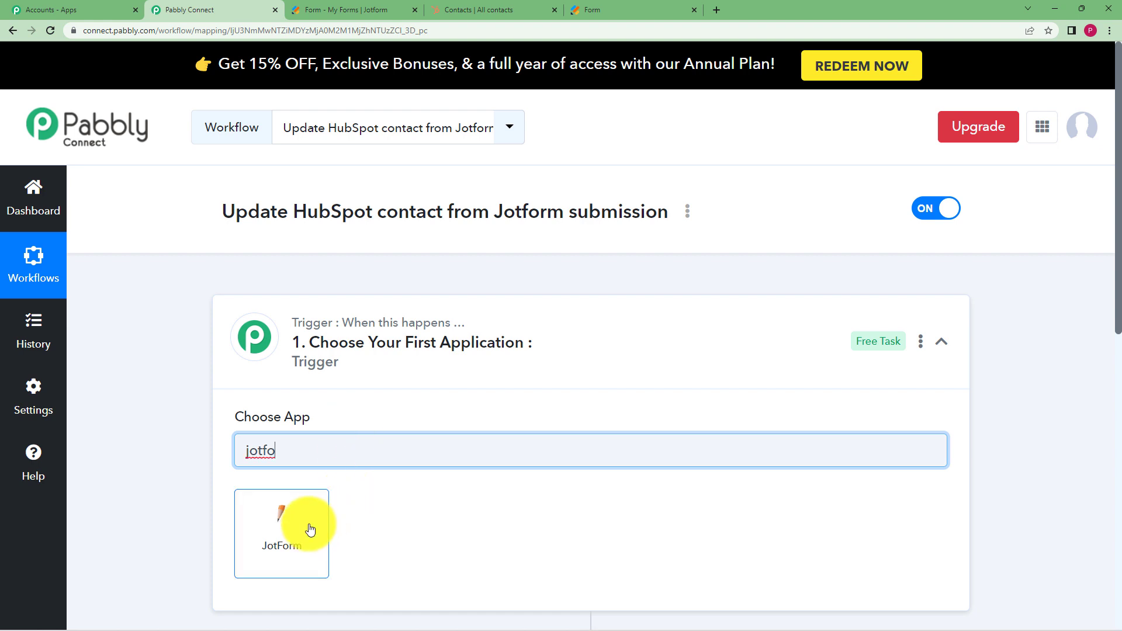
left_click(310, 530)
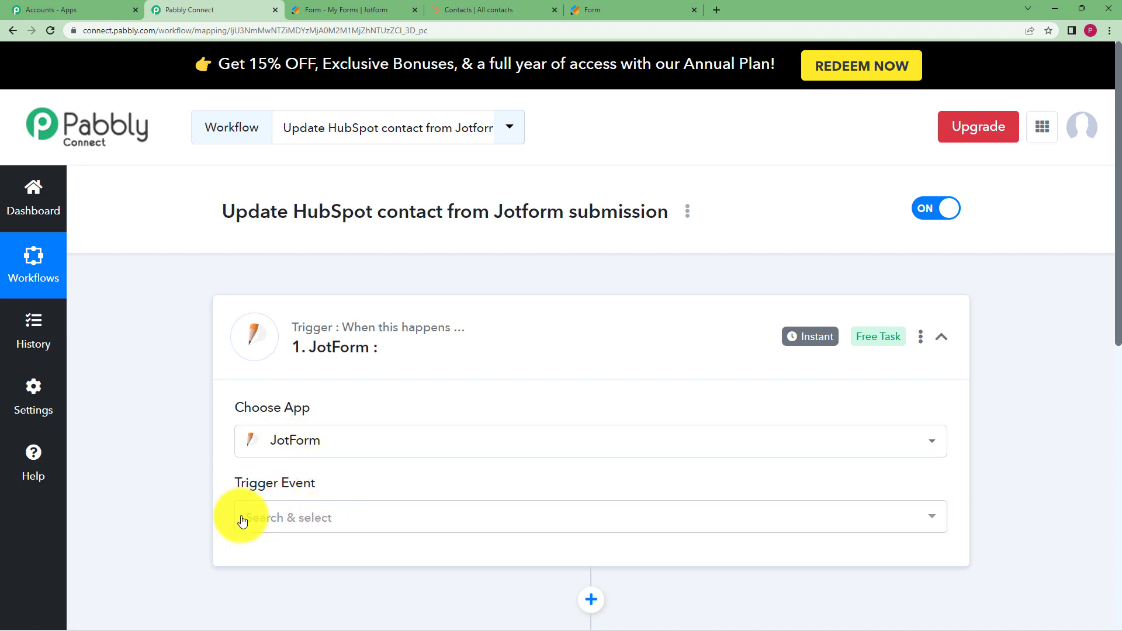
left_click(263, 520)
left_click(276, 459)
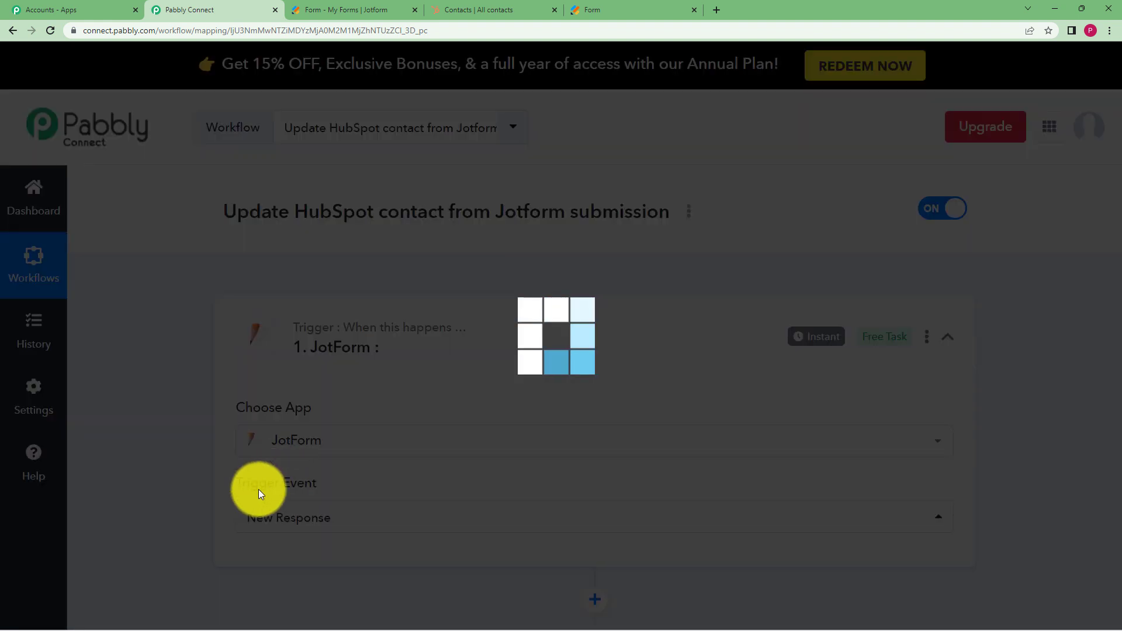
scroll(189, 455, "down", 3)
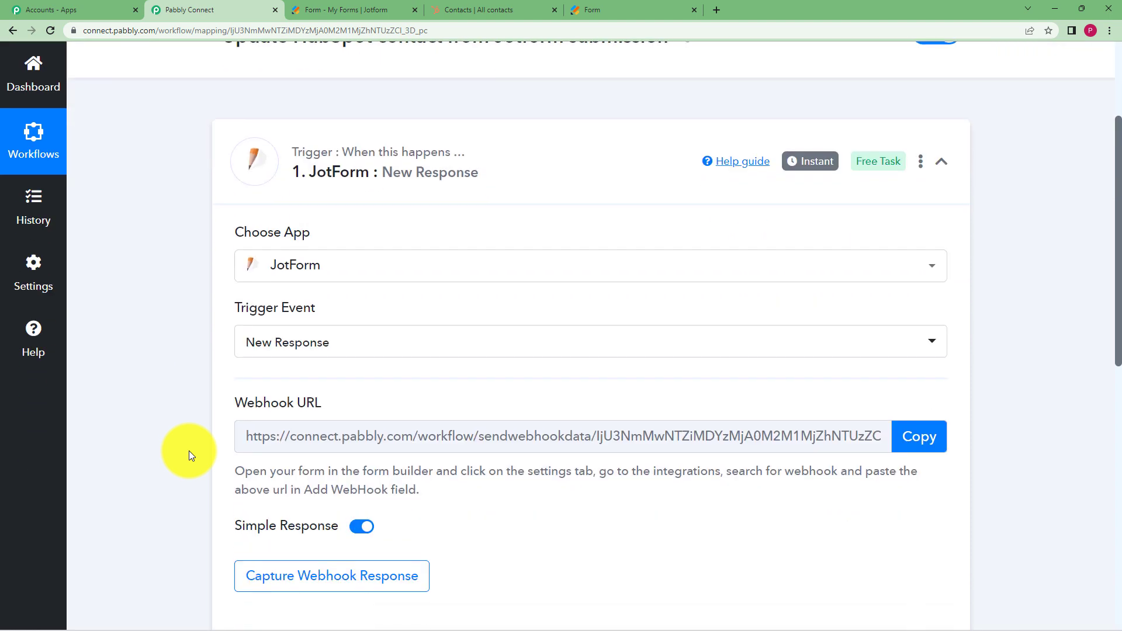
Scroll to the JotForm trigger's webhook URL, then go to the Jotform forms list
scroll(189, 455, "down", 1)
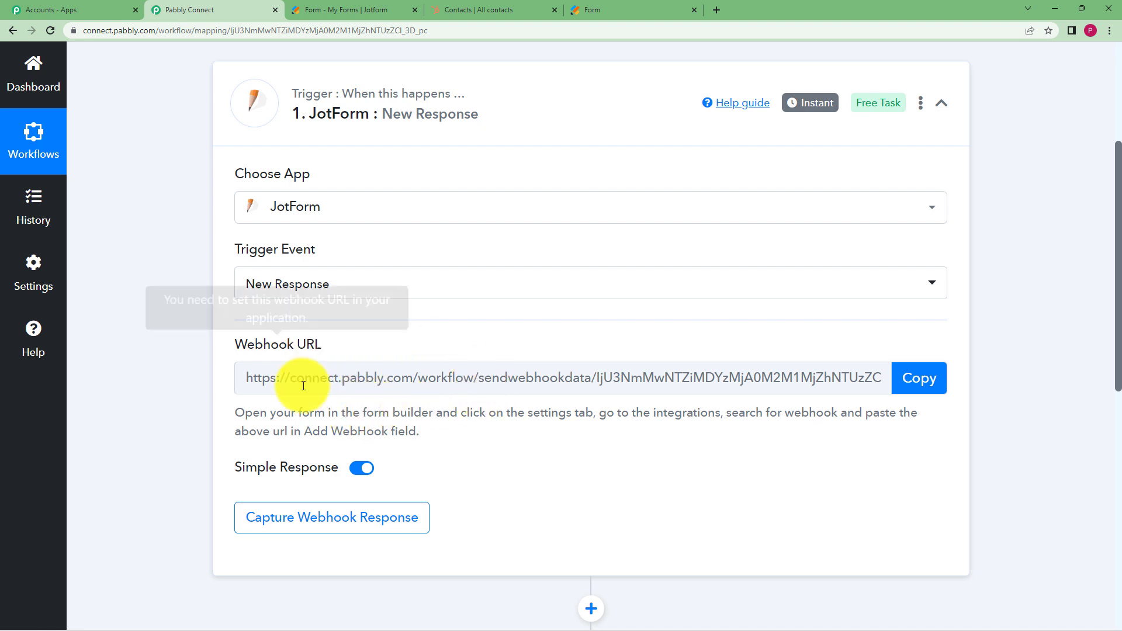
left_click(389, 4)
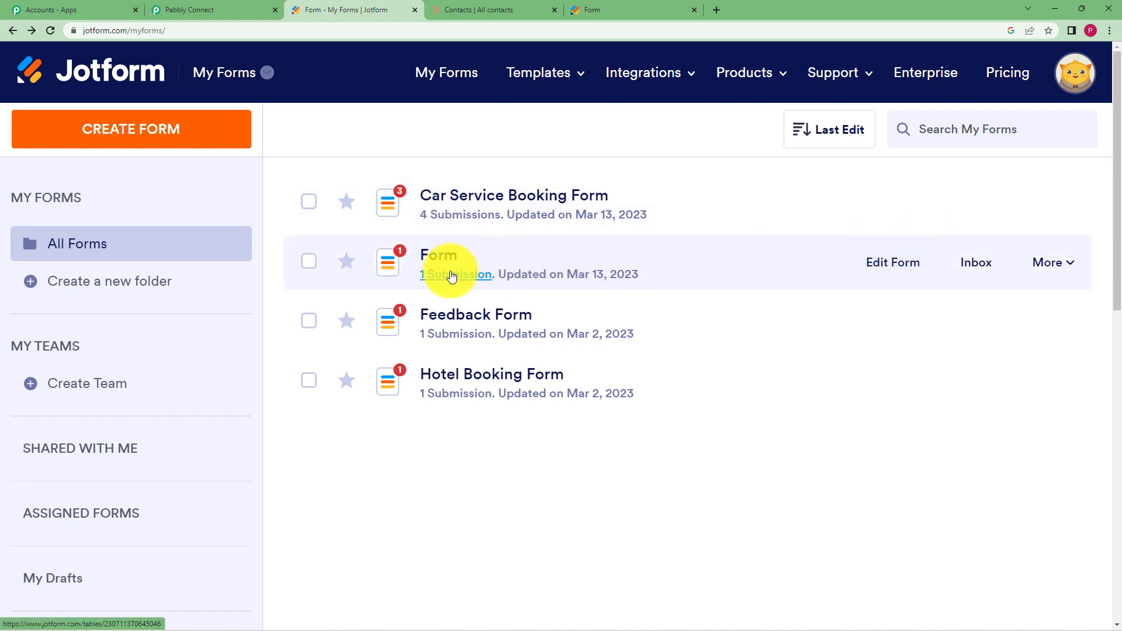
Open the WebHooks integration in the settings of the form named Form
left_click(1043, 263)
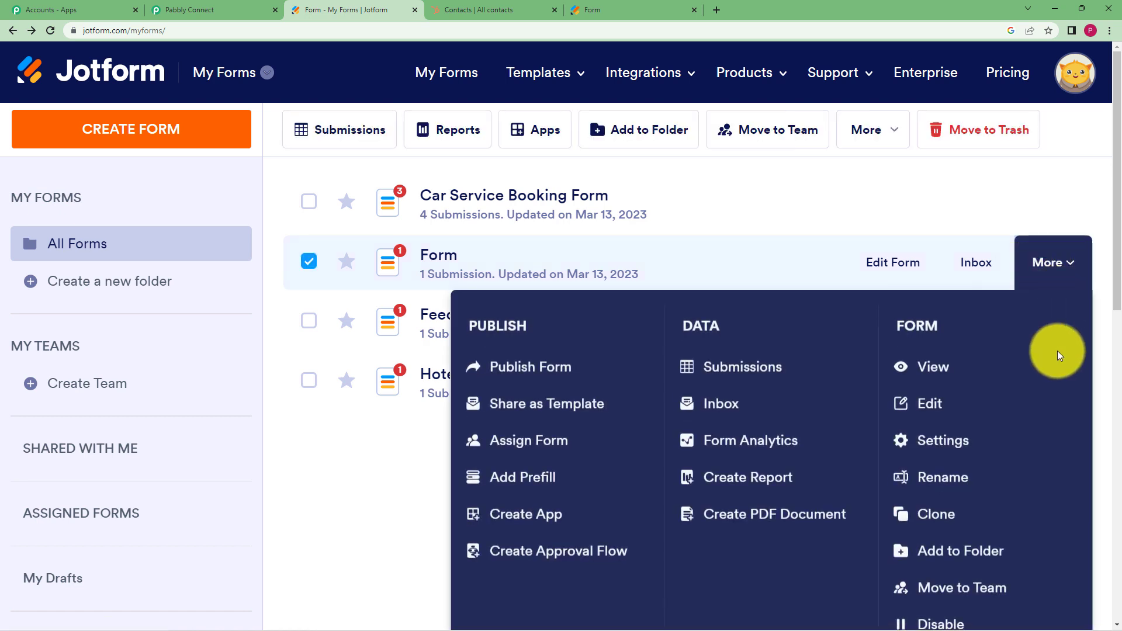
left_click(981, 439)
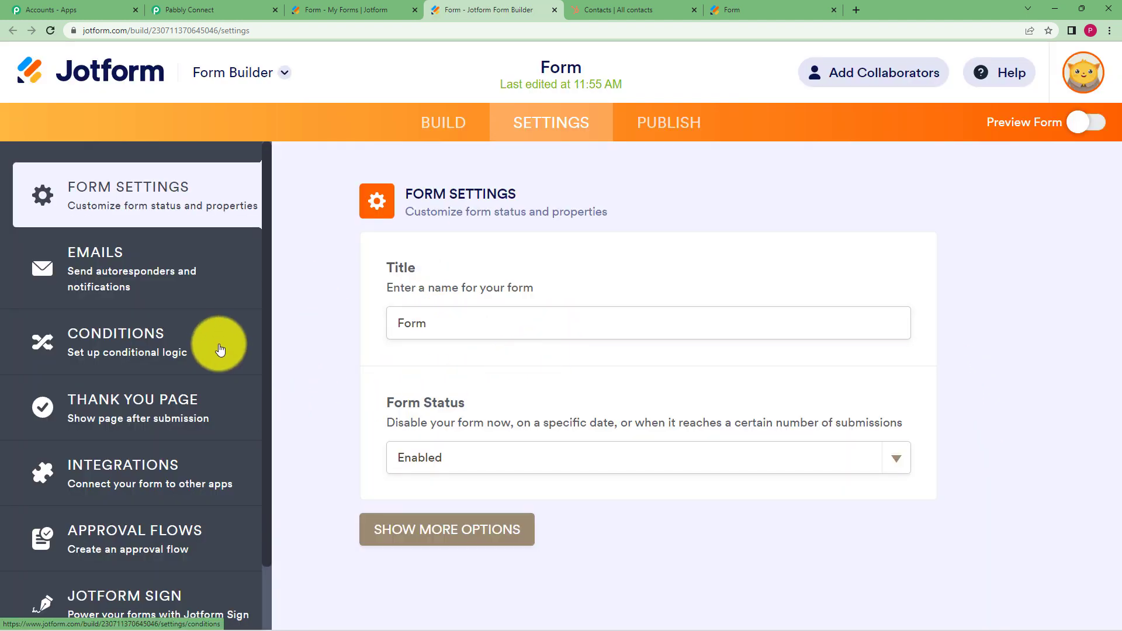
scroll(220, 350, "down", 2)
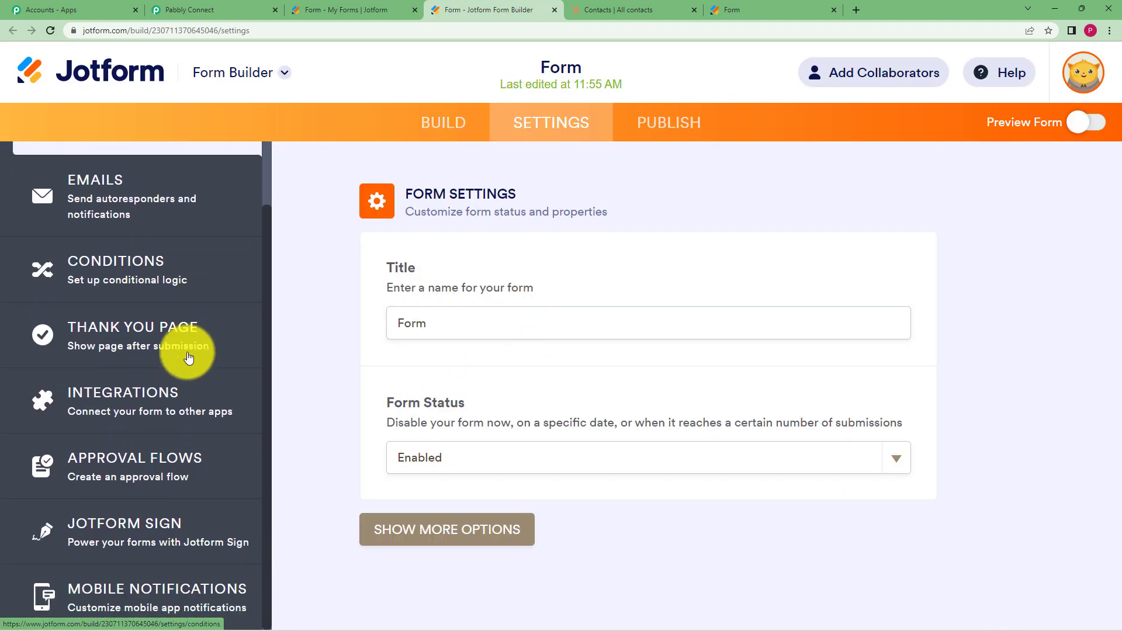
left_click(158, 399)
type("webhoo")
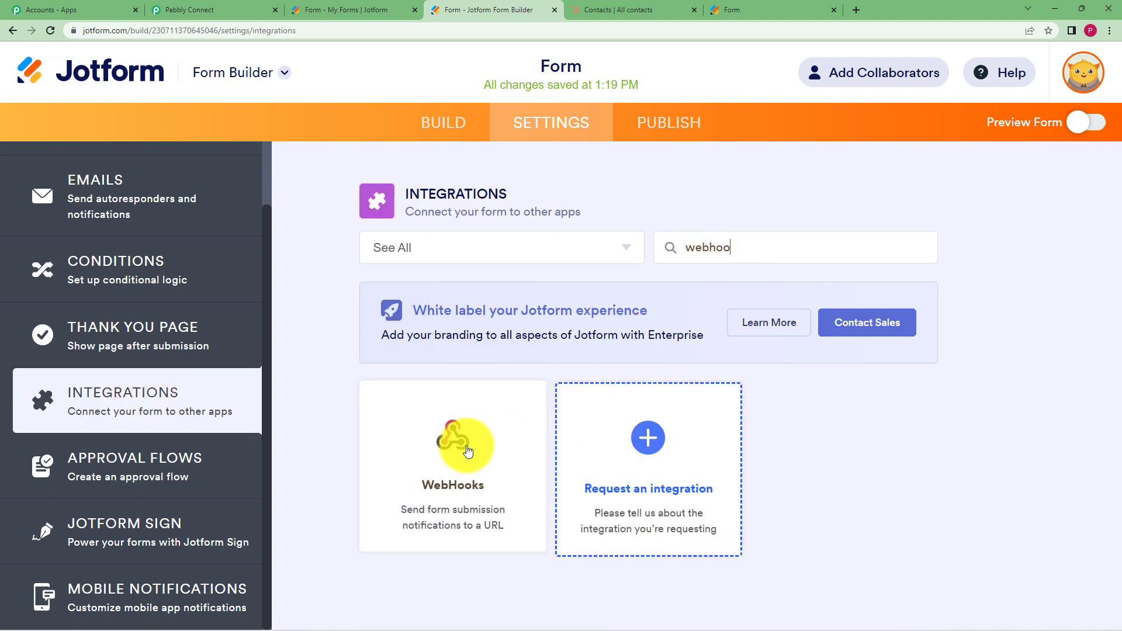
left_click(467, 452)
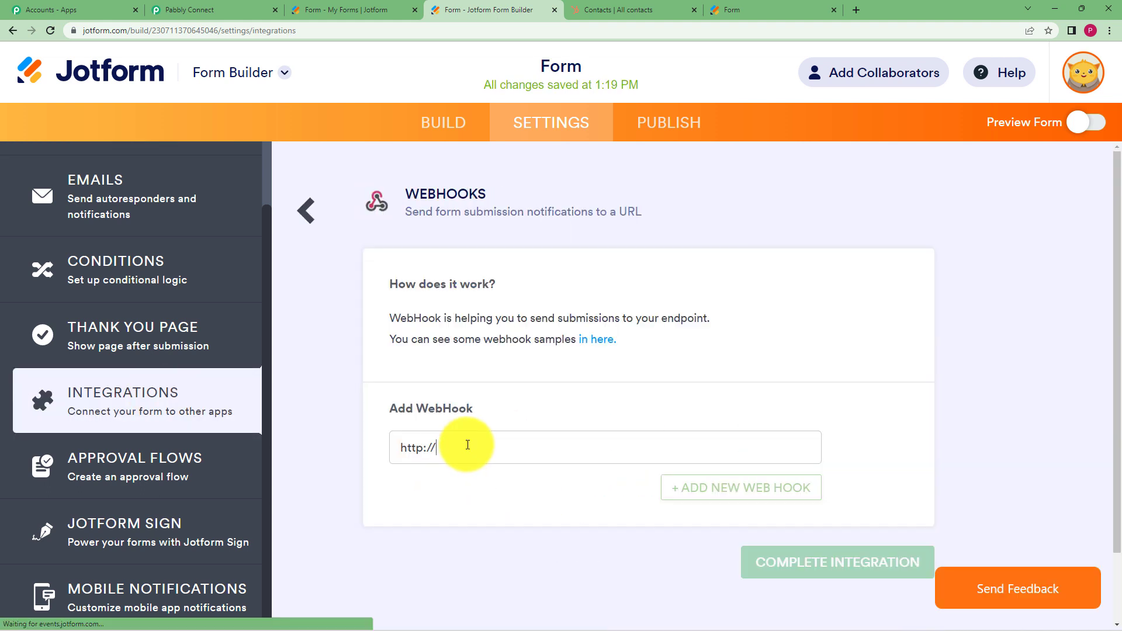
left_click_drag(468, 448, 365, 473)
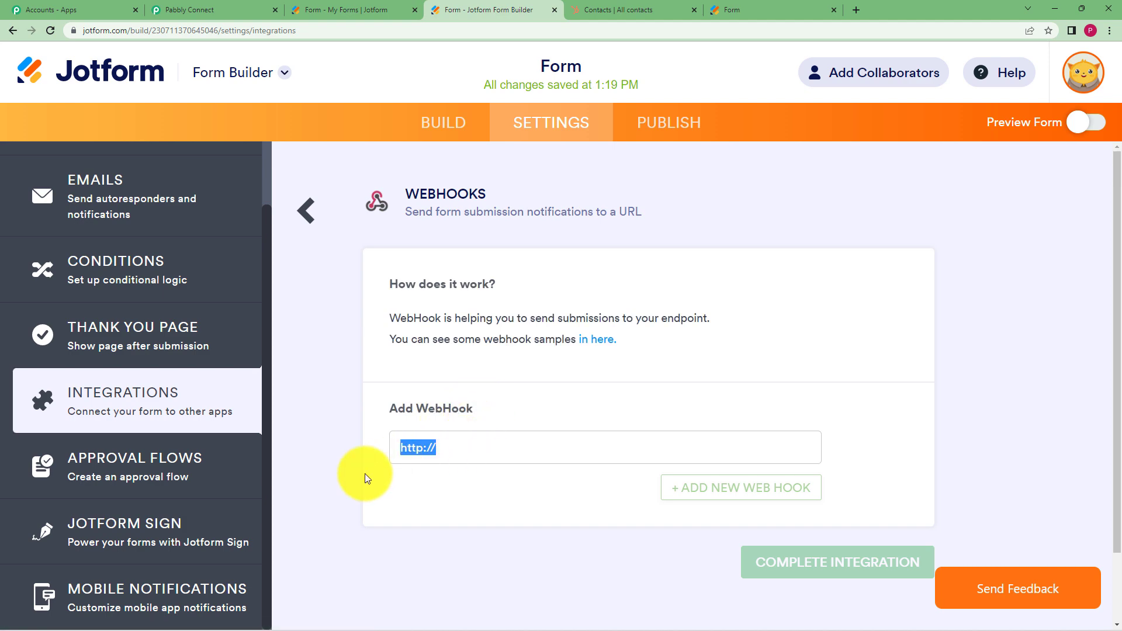
key("BackSpace")
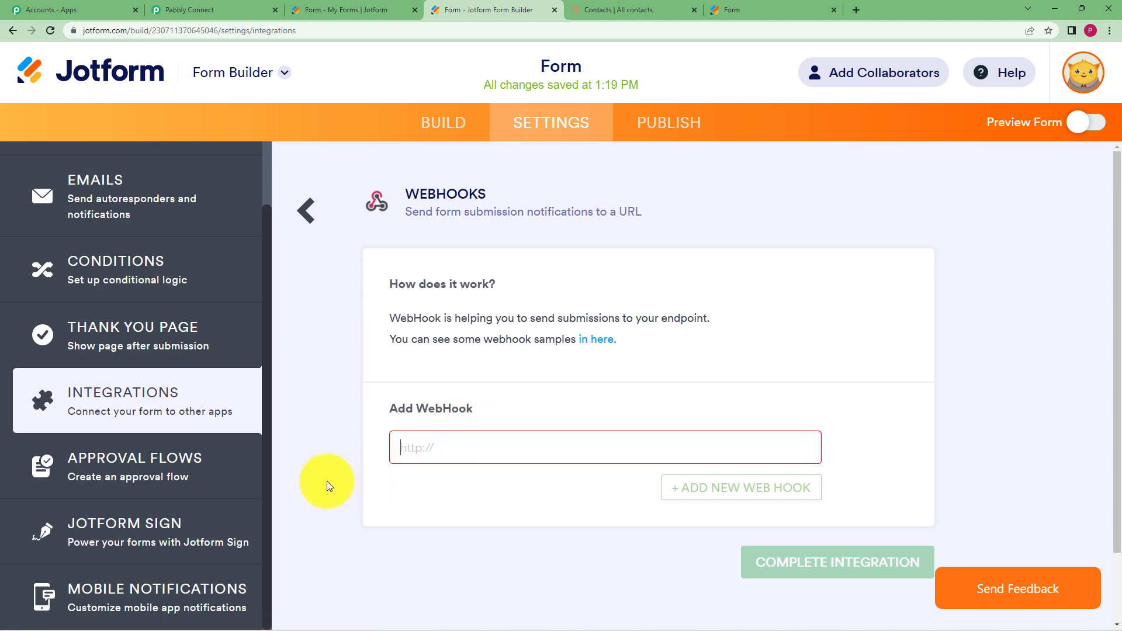
left_click(237, 6)
left_click(920, 379)
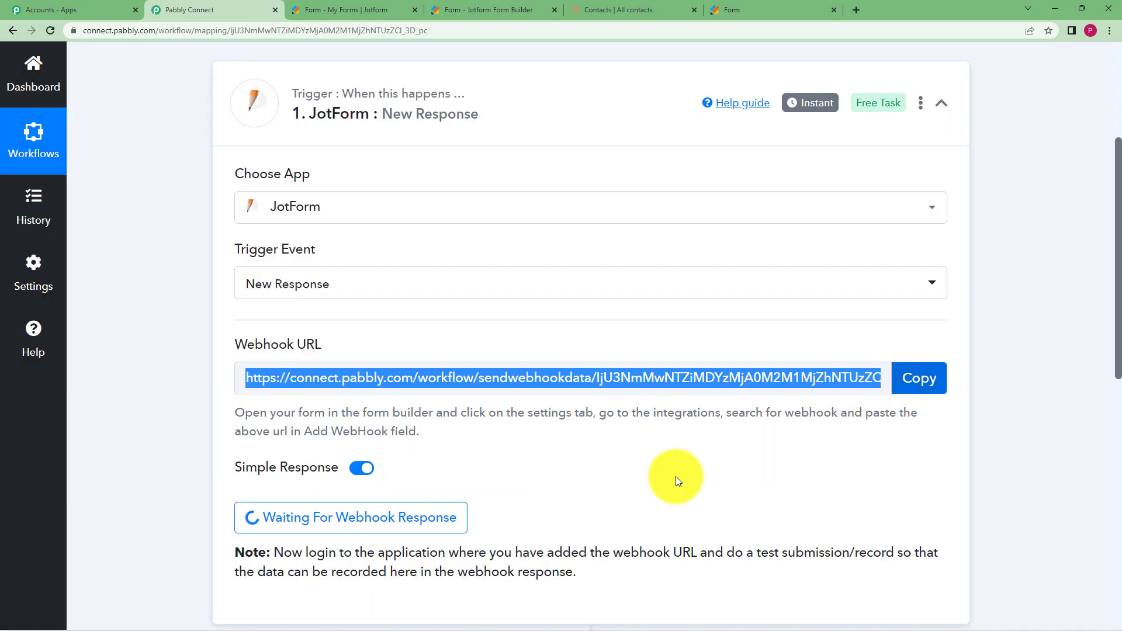
left_click(401, 11)
left_click(496, 11)
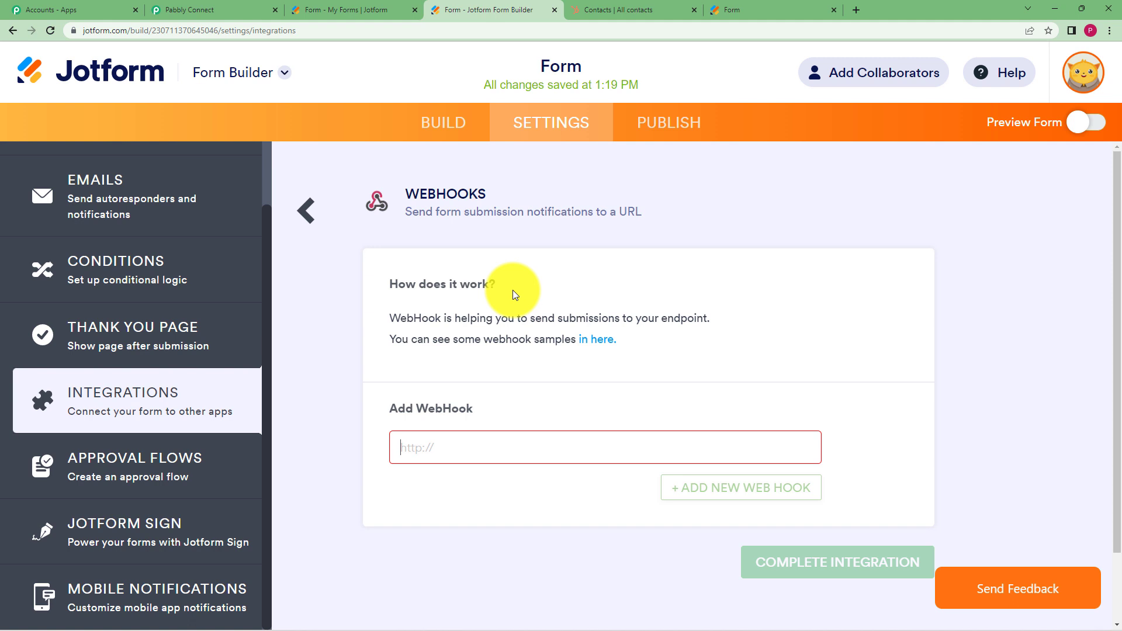
left_click(462, 439)
key("ctrl+v")
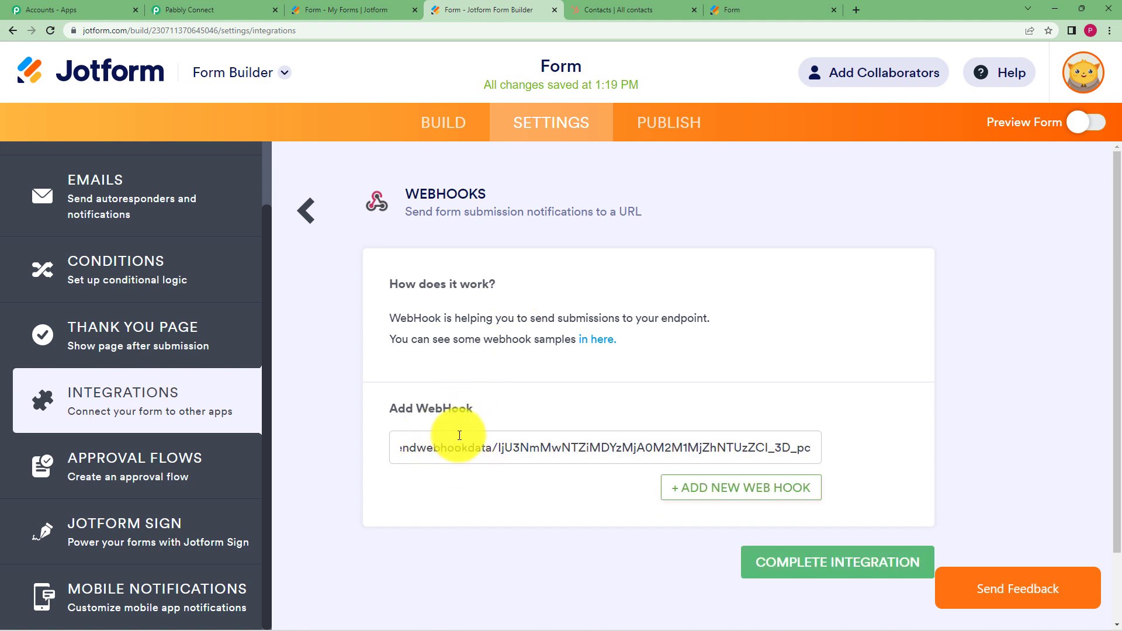
left_click(852, 569)
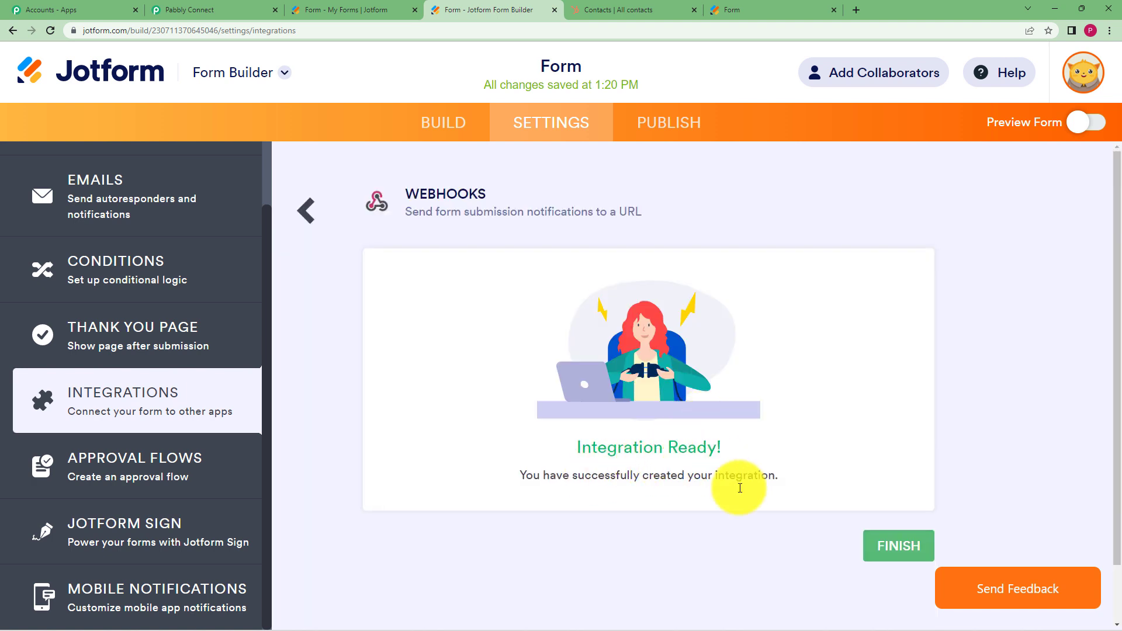
left_click(890, 560)
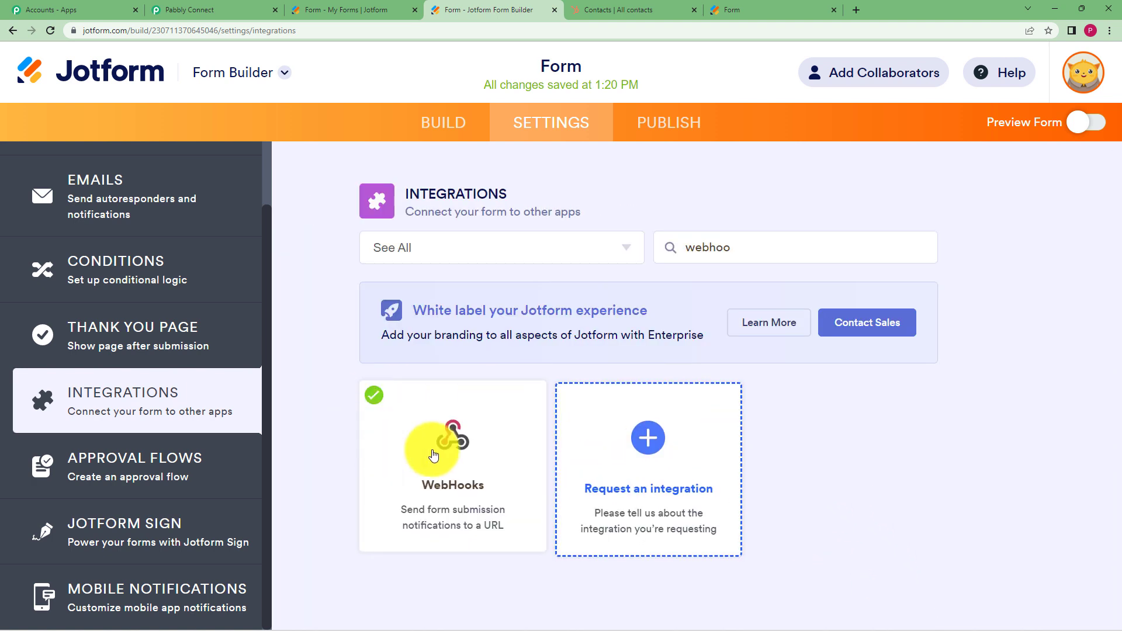
left_click(727, 7)
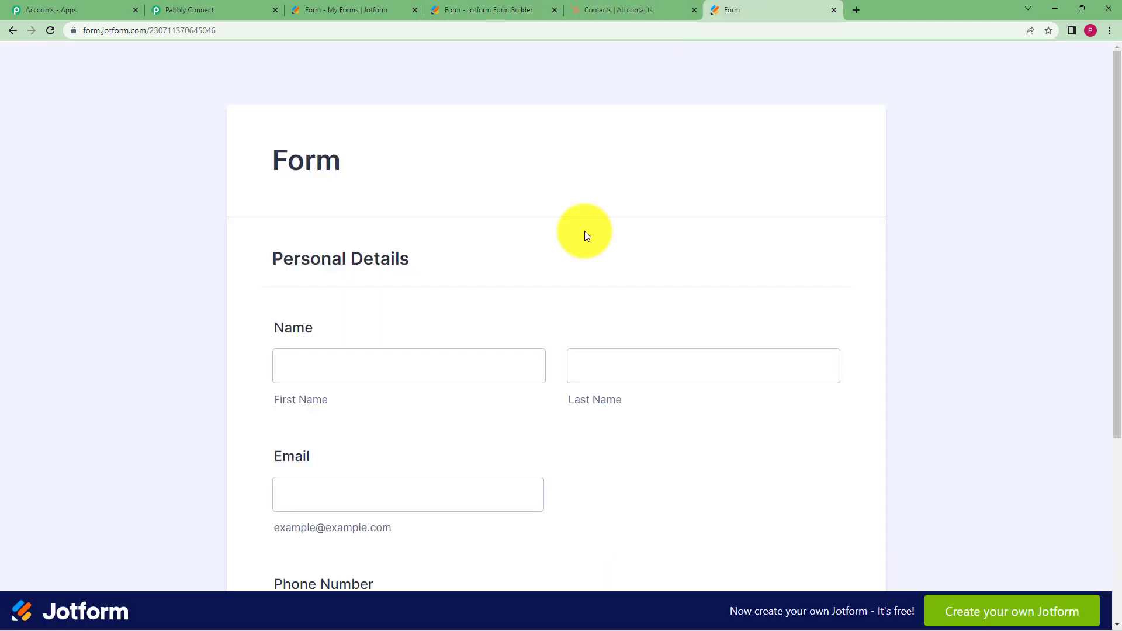
Fill in the existing HubSpot contact's first and last name on the live form
left_click(221, 8)
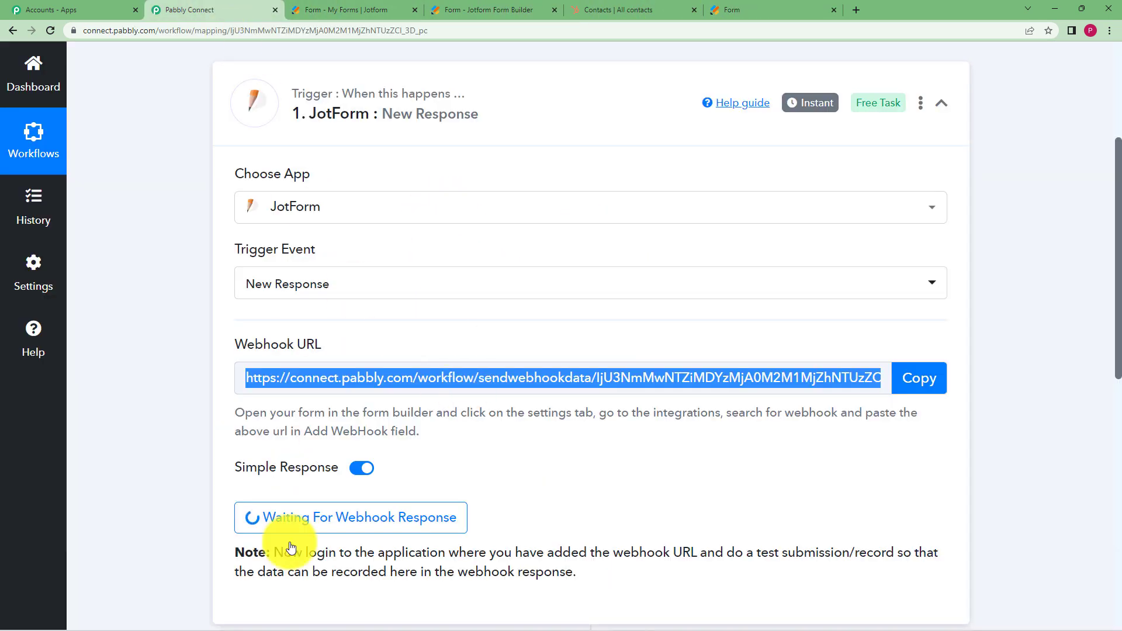
scroll(334, 506, "down", 1)
scroll(335, 508, "down", 1)
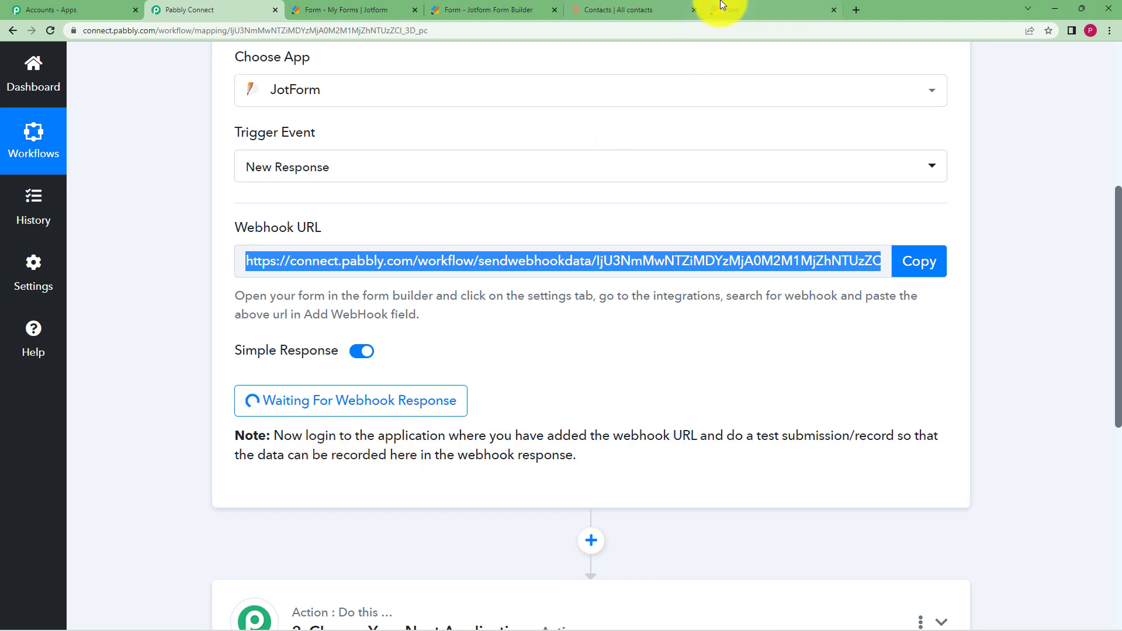
left_click(749, 8)
left_click(384, 362)
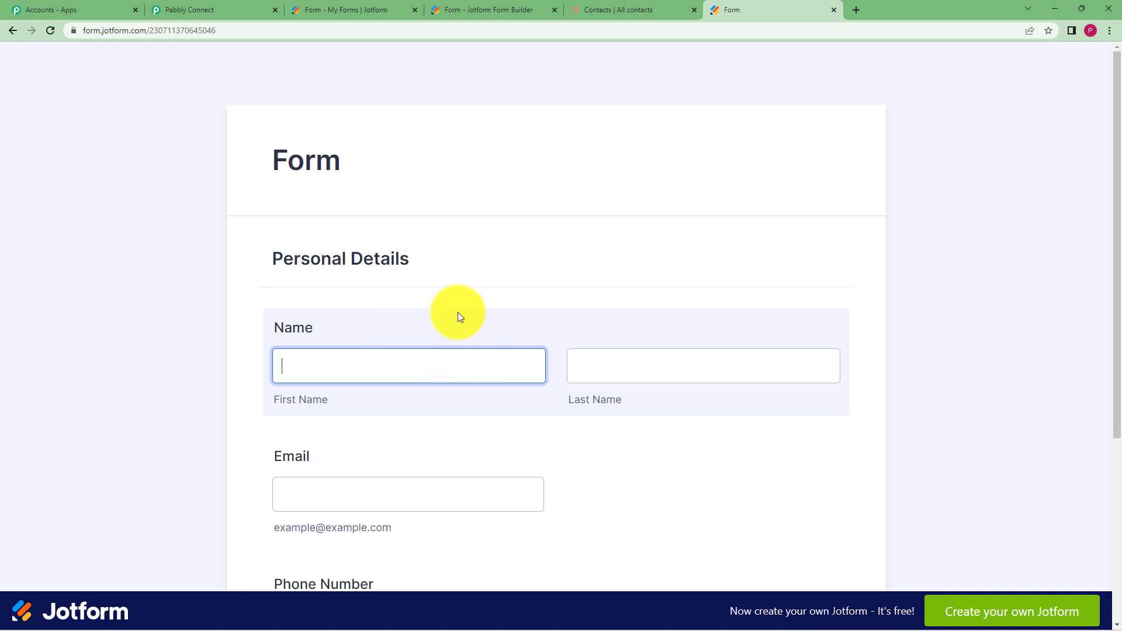
left_click(586, 6)
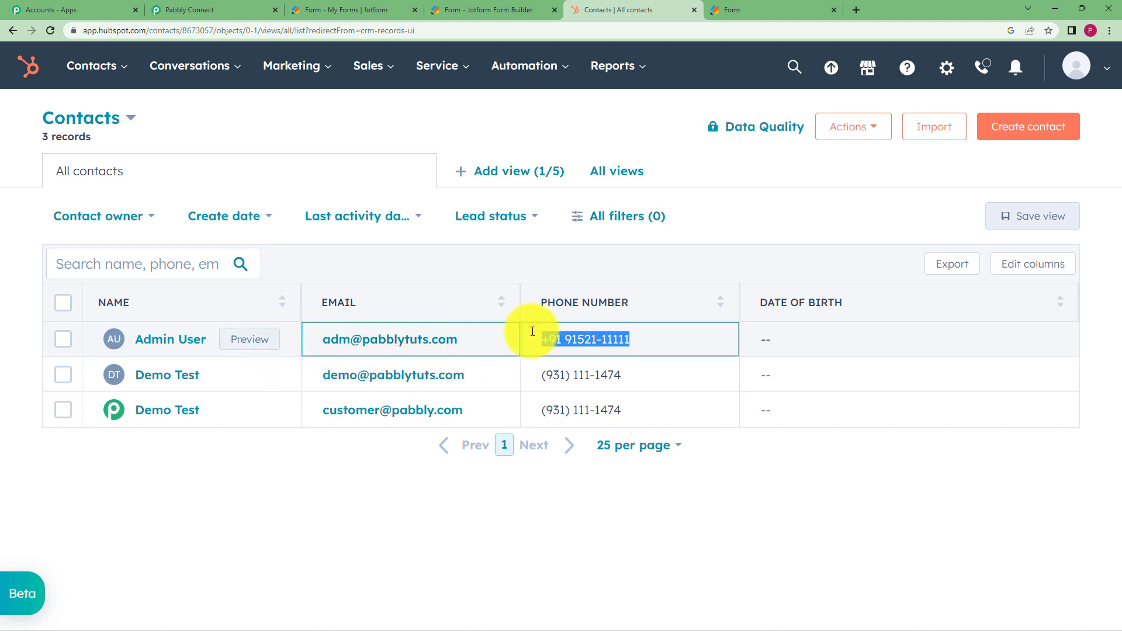
left_click(768, 487)
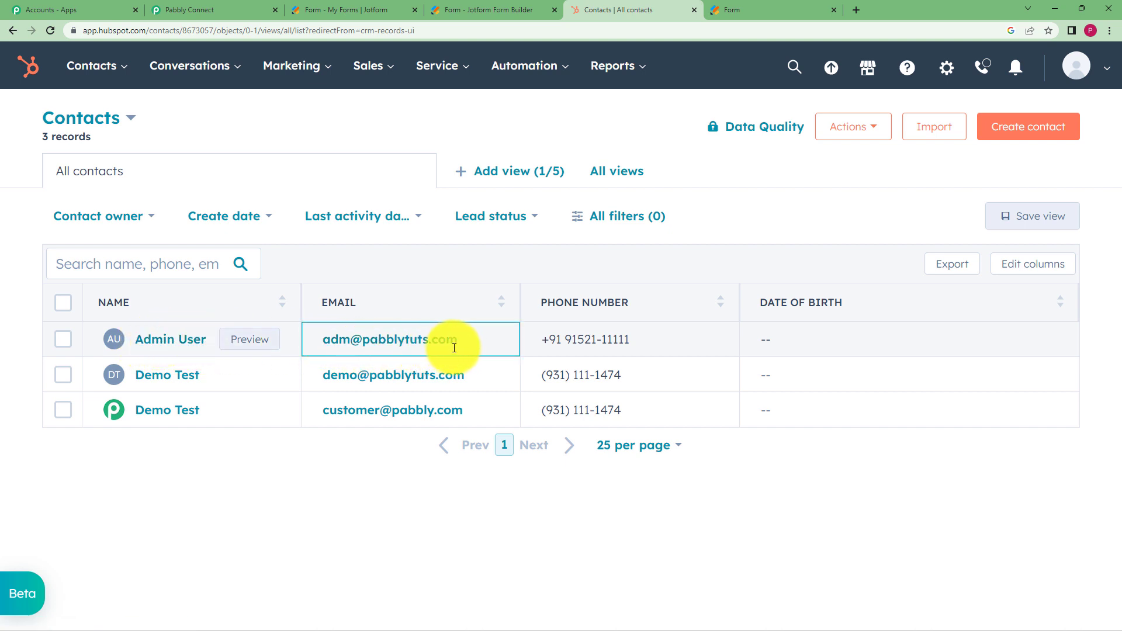
left_click(750, 7)
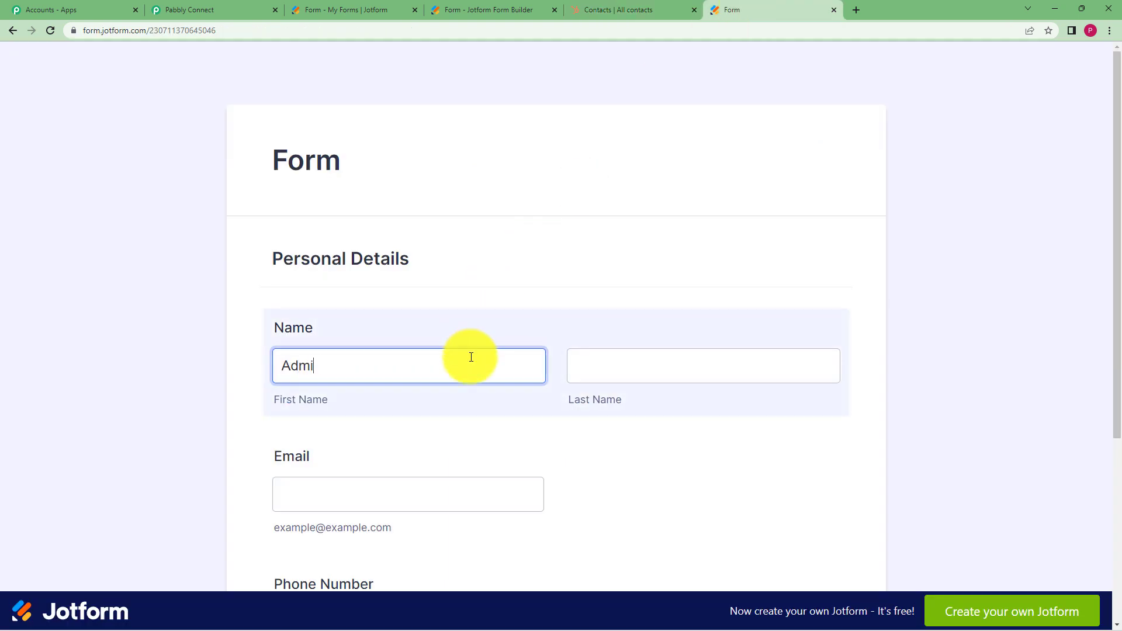
left_click(626, 363)
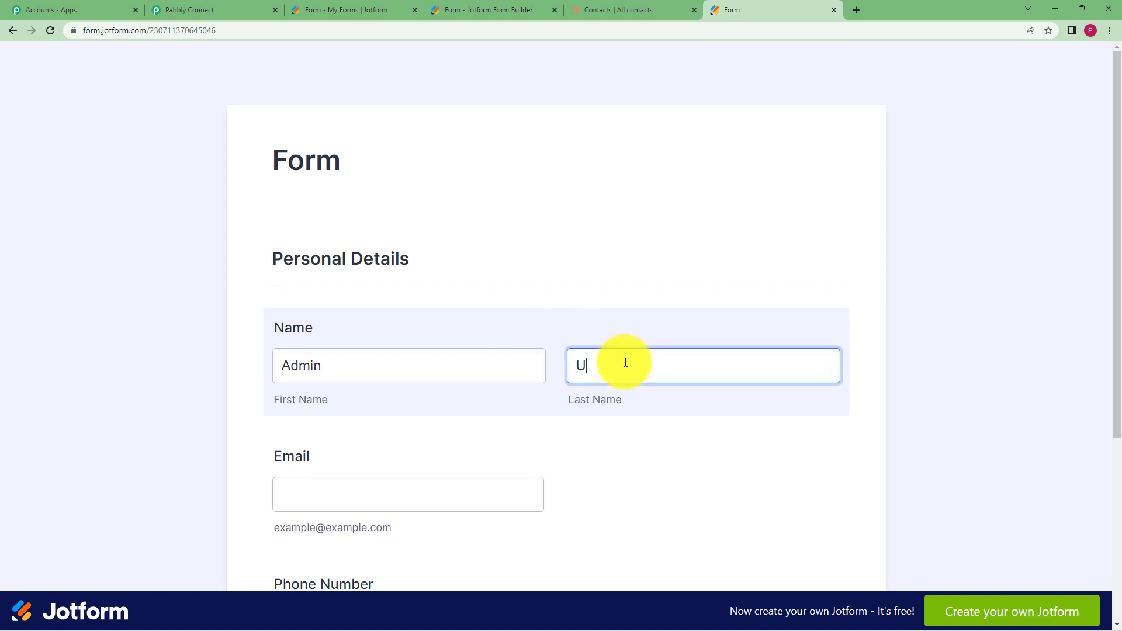
left_click(375, 495)
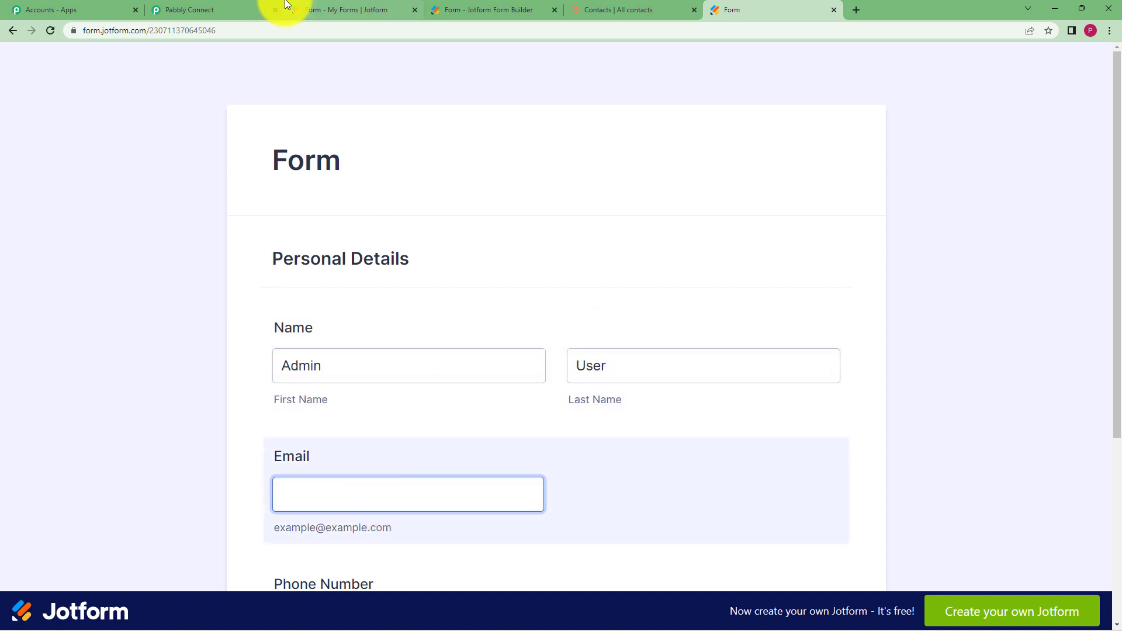
Enter the contact's e-mail and a new phone number, then submit the form
left_click(590, 9)
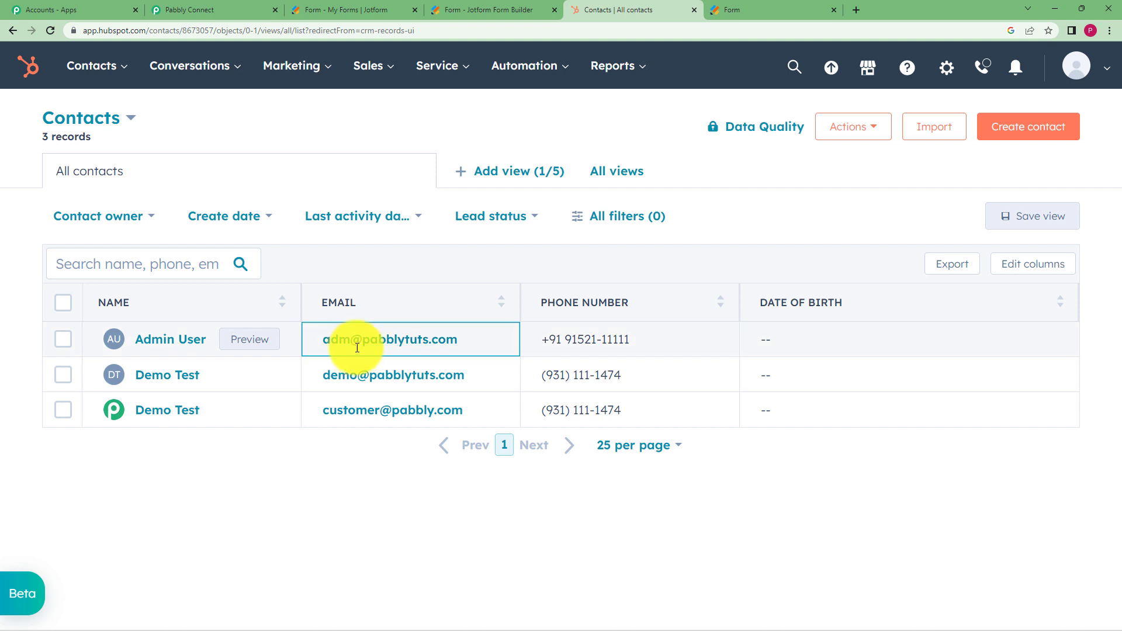
left_click(773, 7)
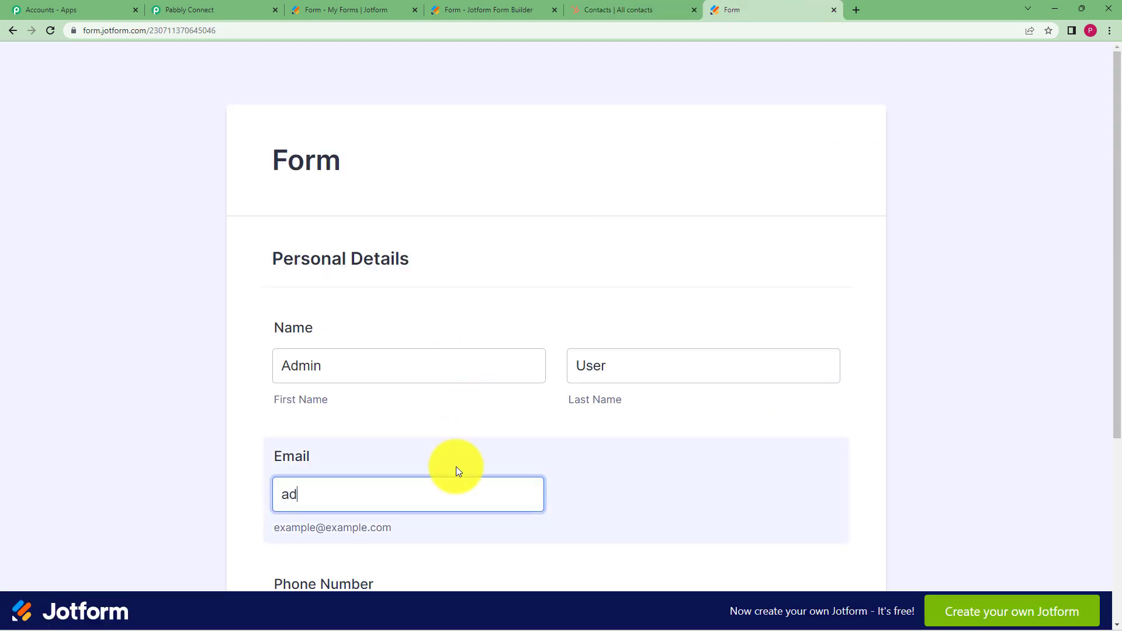
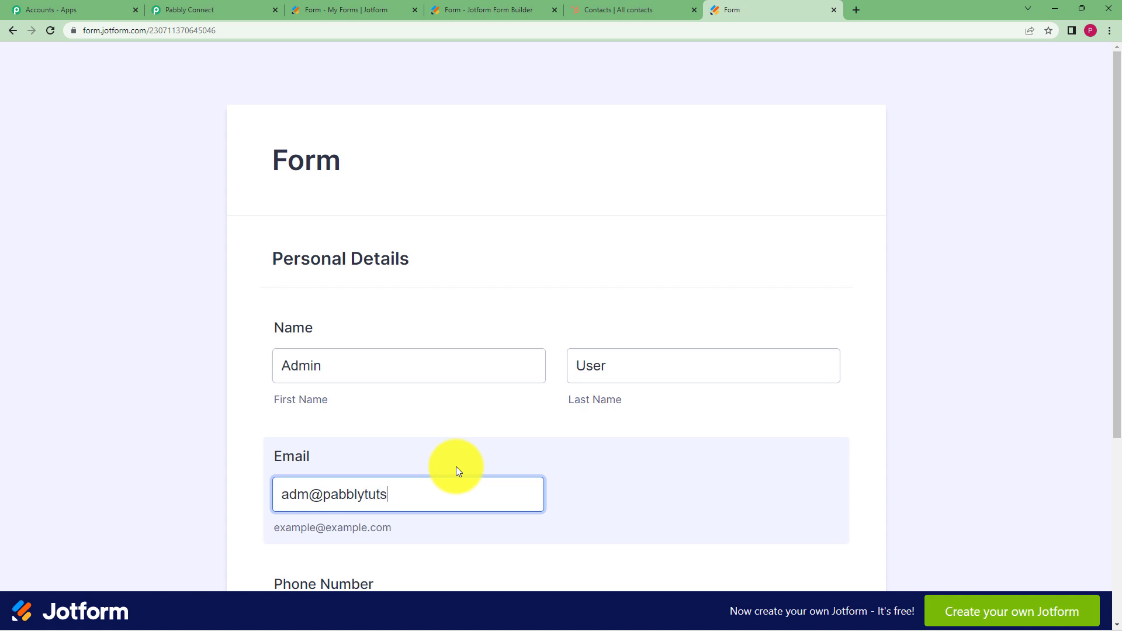
scroll(399, 412, "down", 4)
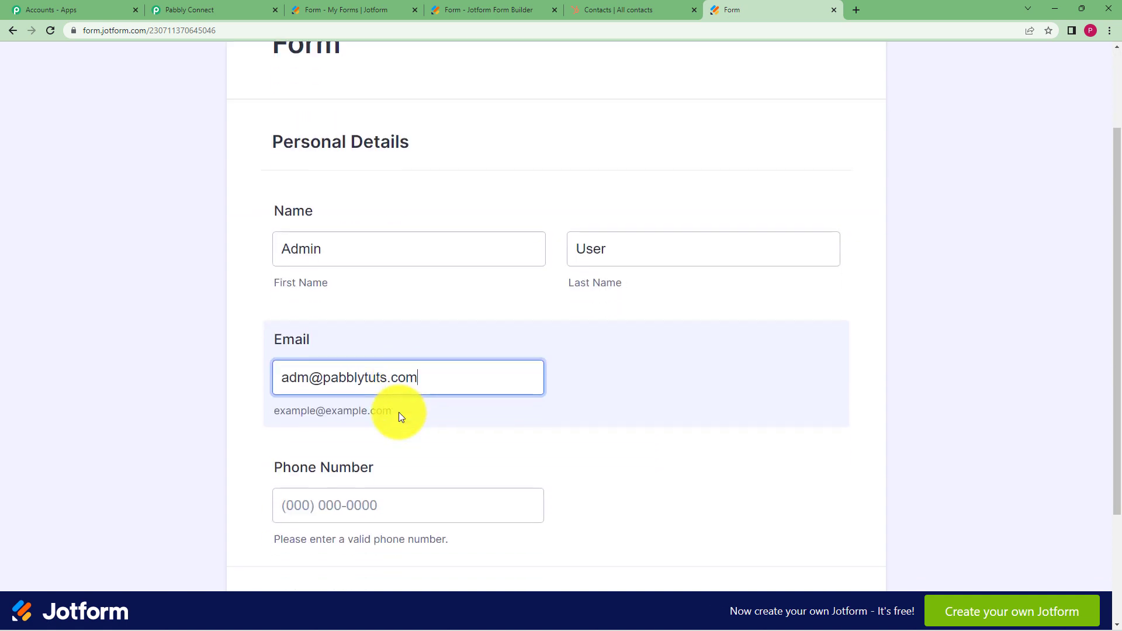
left_click(433, 394)
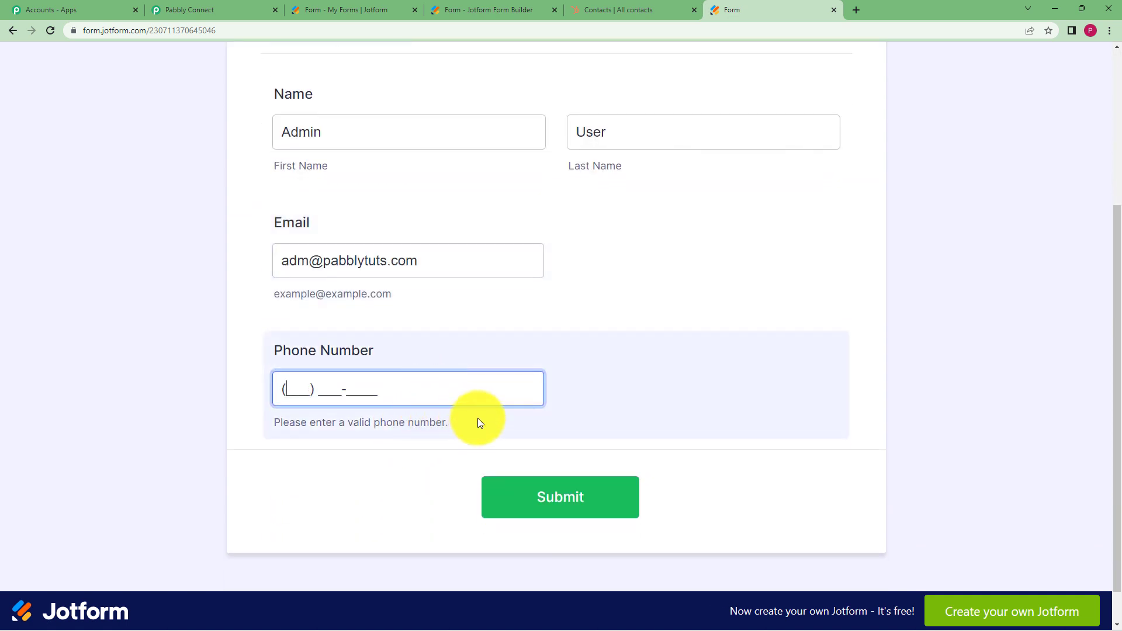
left_click(645, 10)
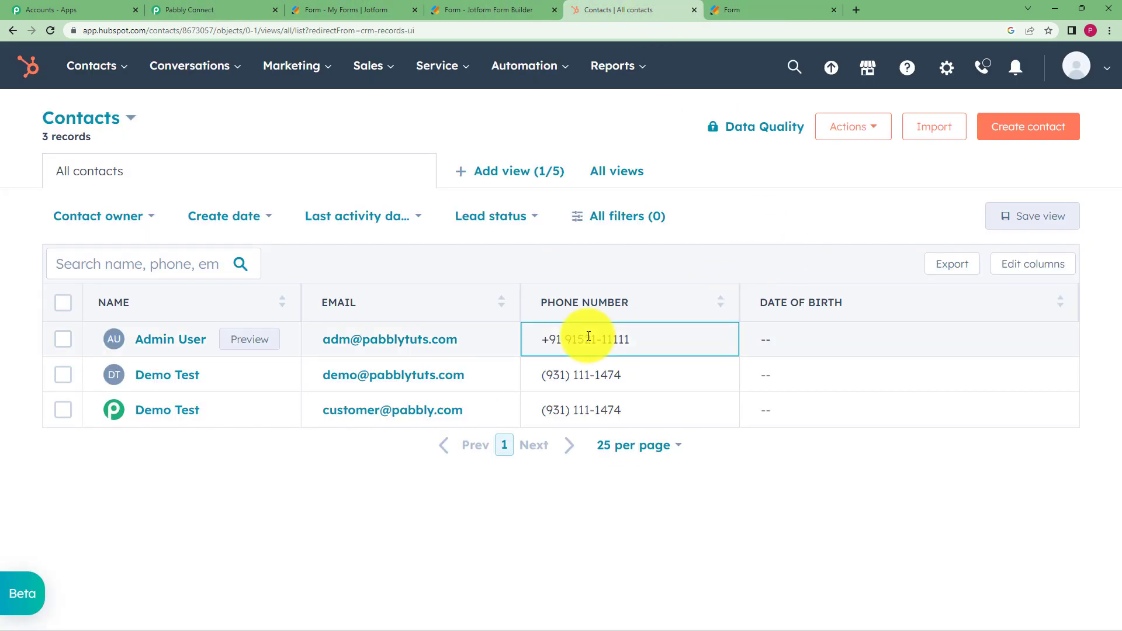
left_click(764, 9)
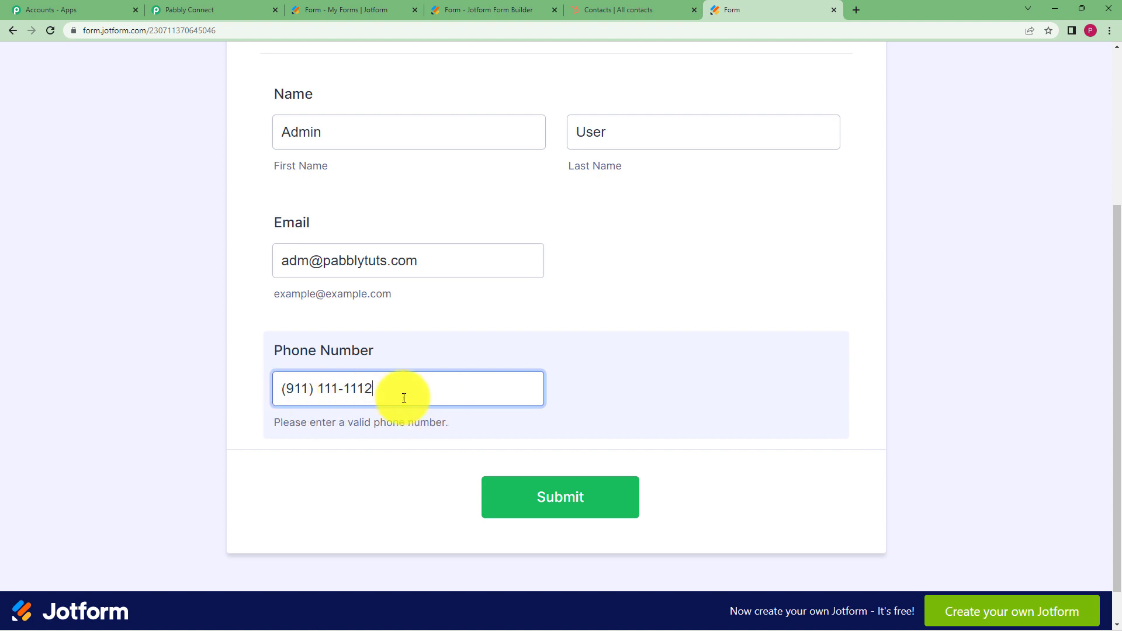
left_click(549, 502)
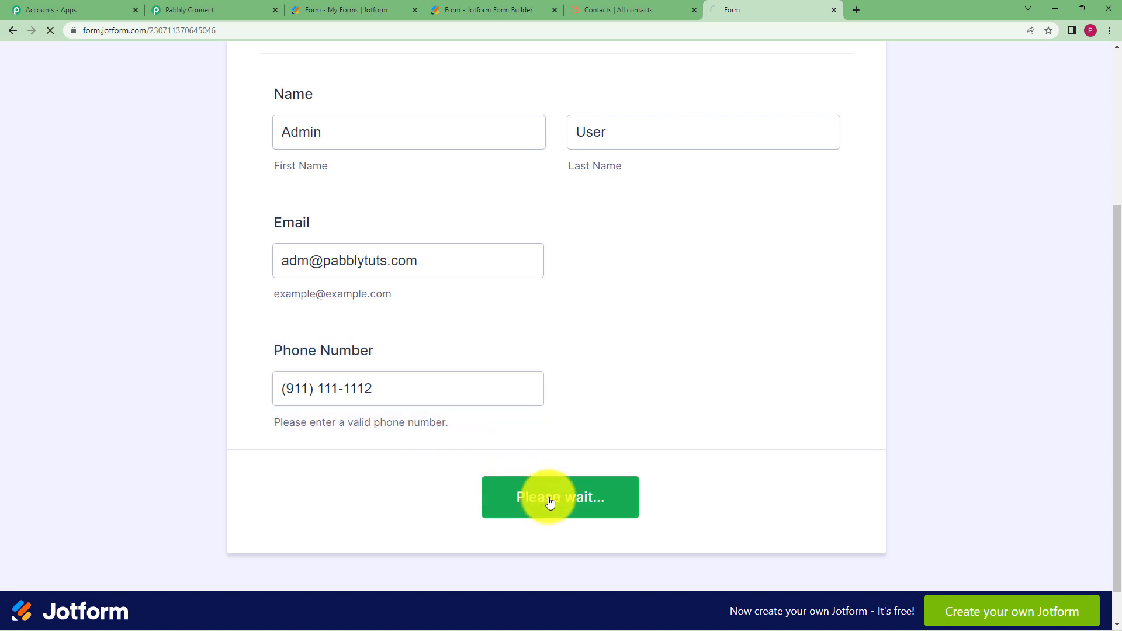
Check the captured name, e-mail and phone fields in Pabbly, then collapse the JotForm trigger
left_click(228, 6)
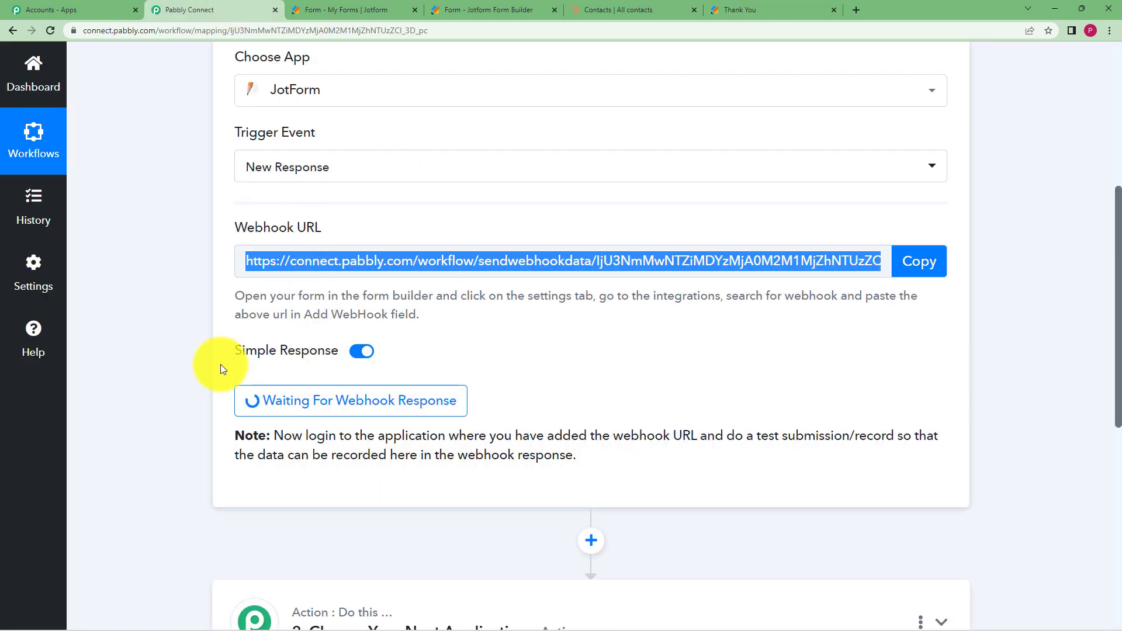
scroll(208, 374, "down", 7)
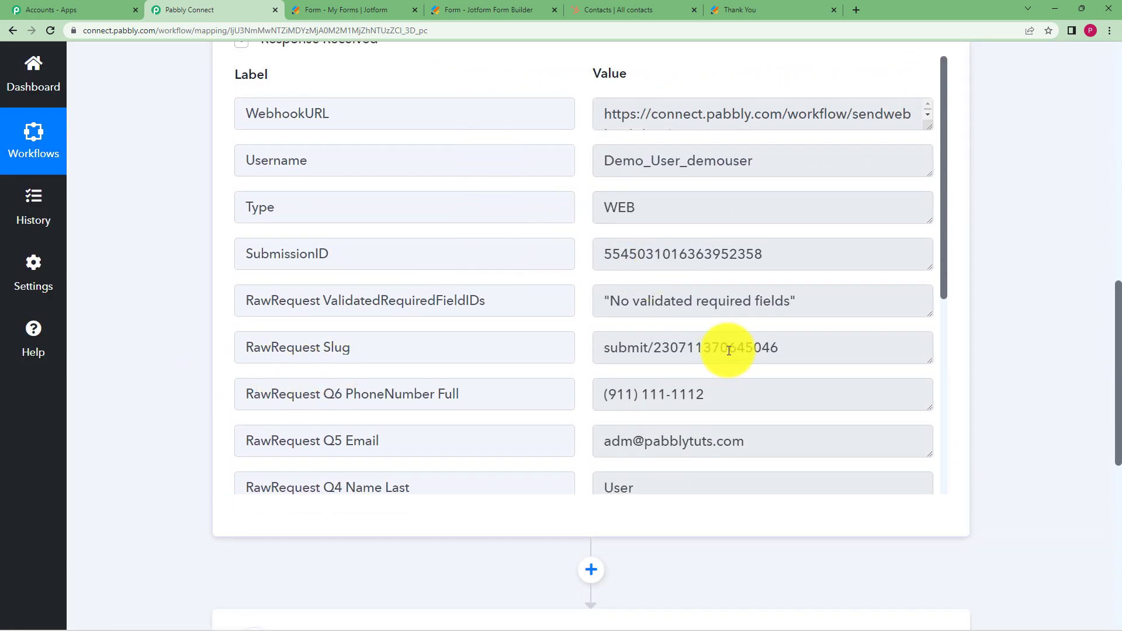
scroll(726, 275, "down", 5)
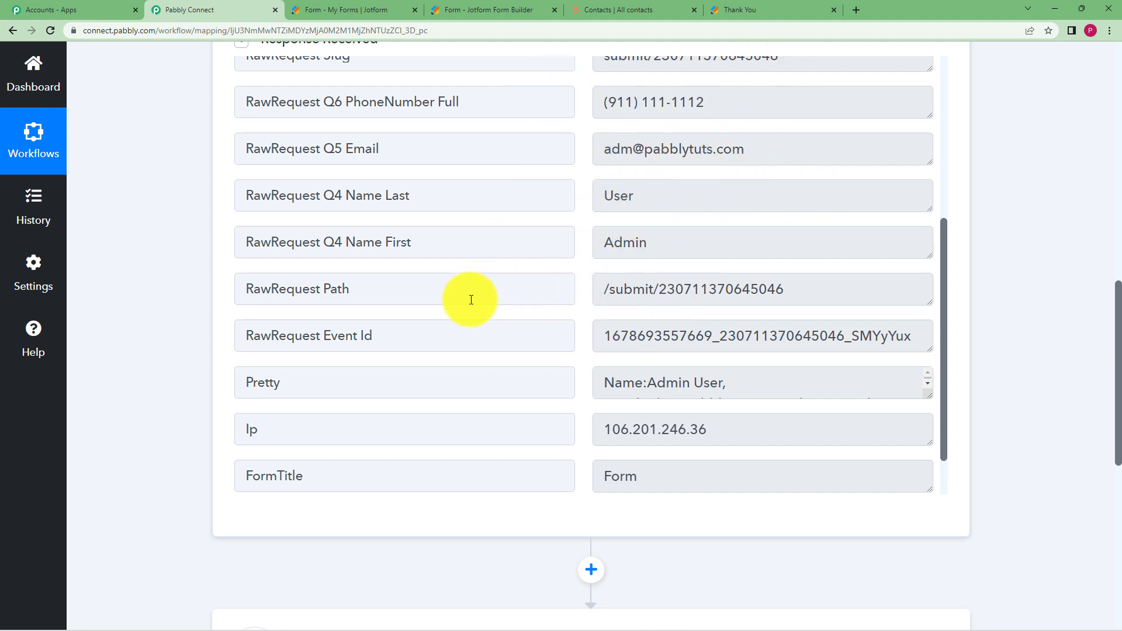
scroll(471, 305, "down", 5)
scroll(471, 305, "up", 9)
scroll(471, 305, "up", 1)
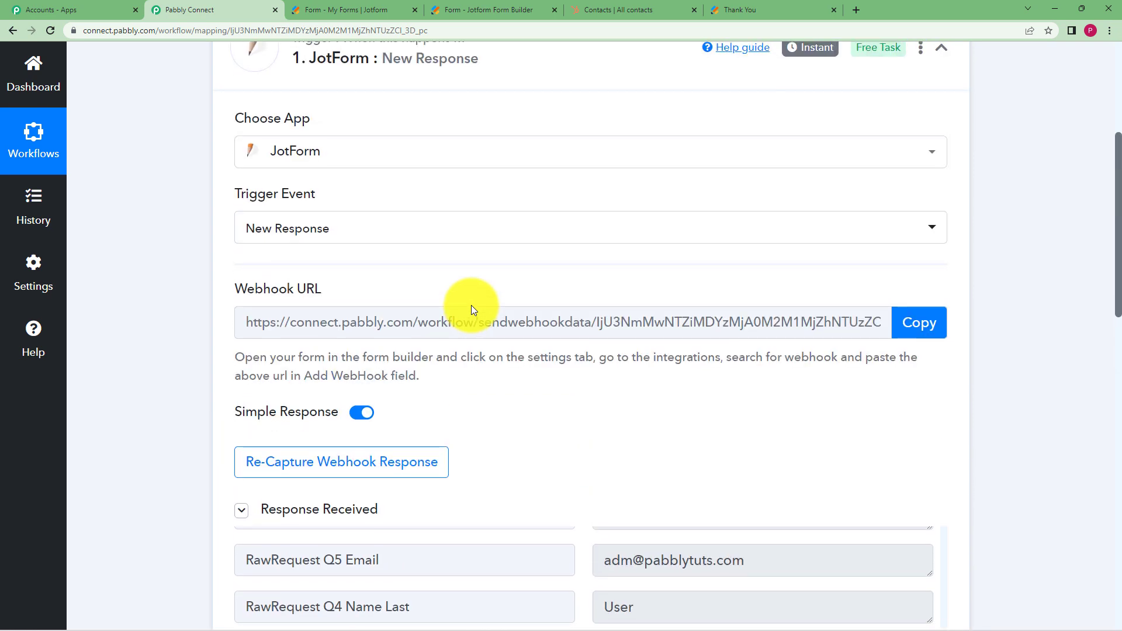
scroll(471, 305, "down", 3)
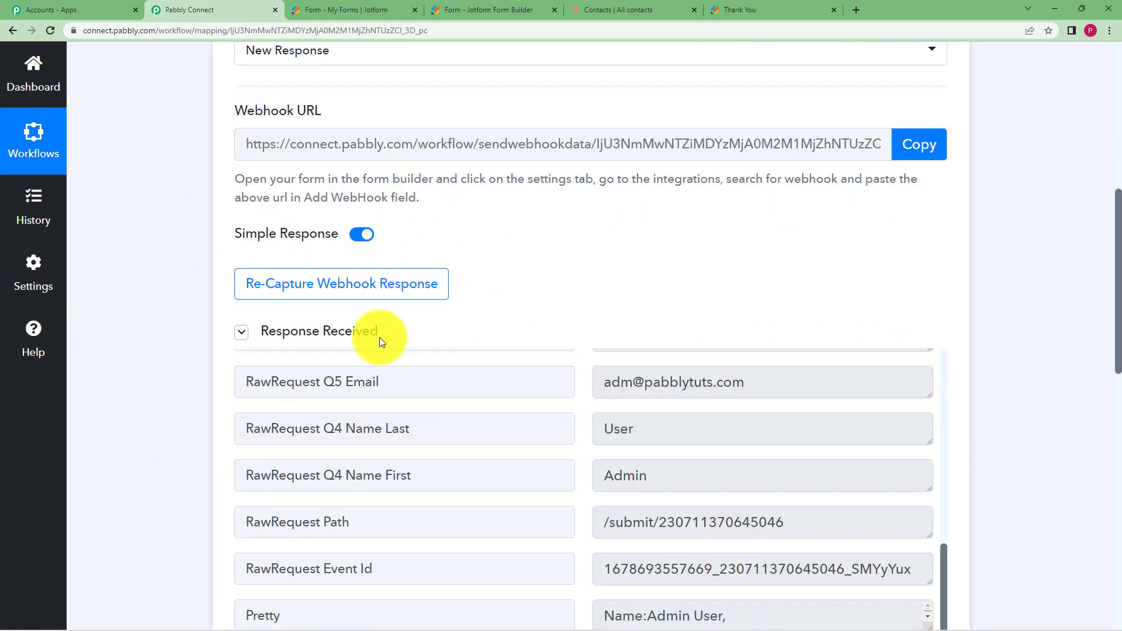
scroll(191, 366, "down", 8)
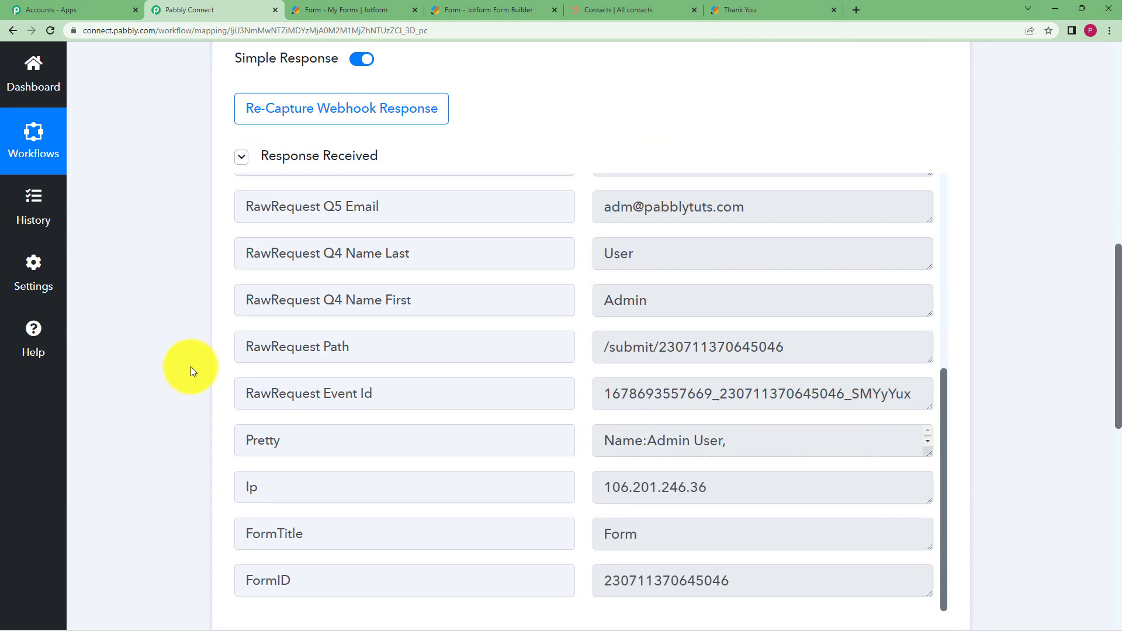
scroll(190, 366, "up", 13)
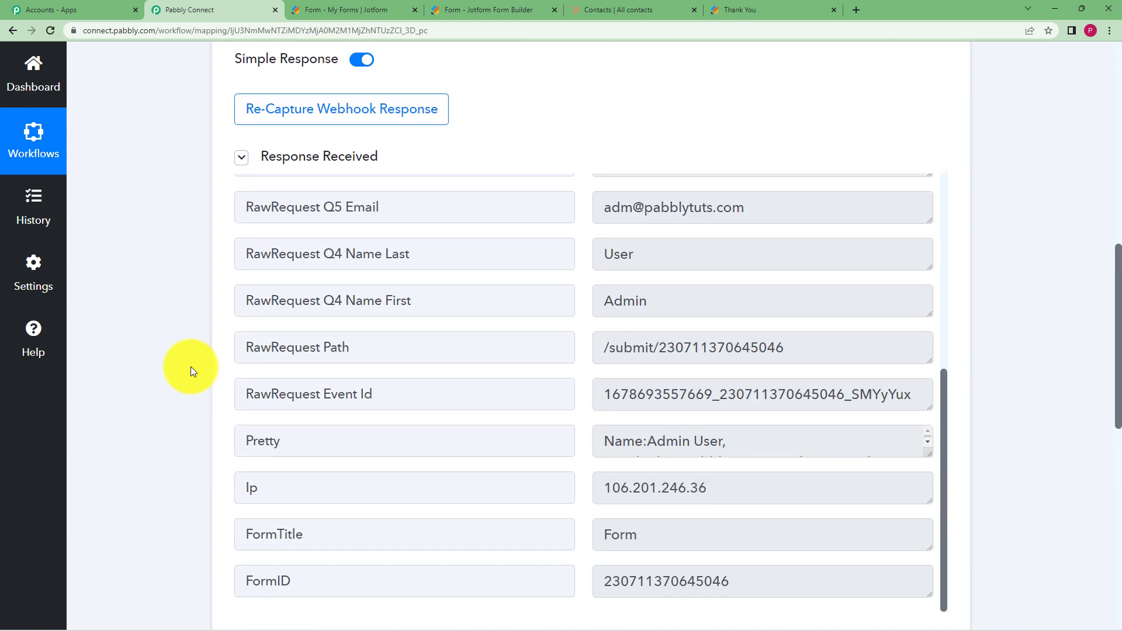
left_click(559, 157)
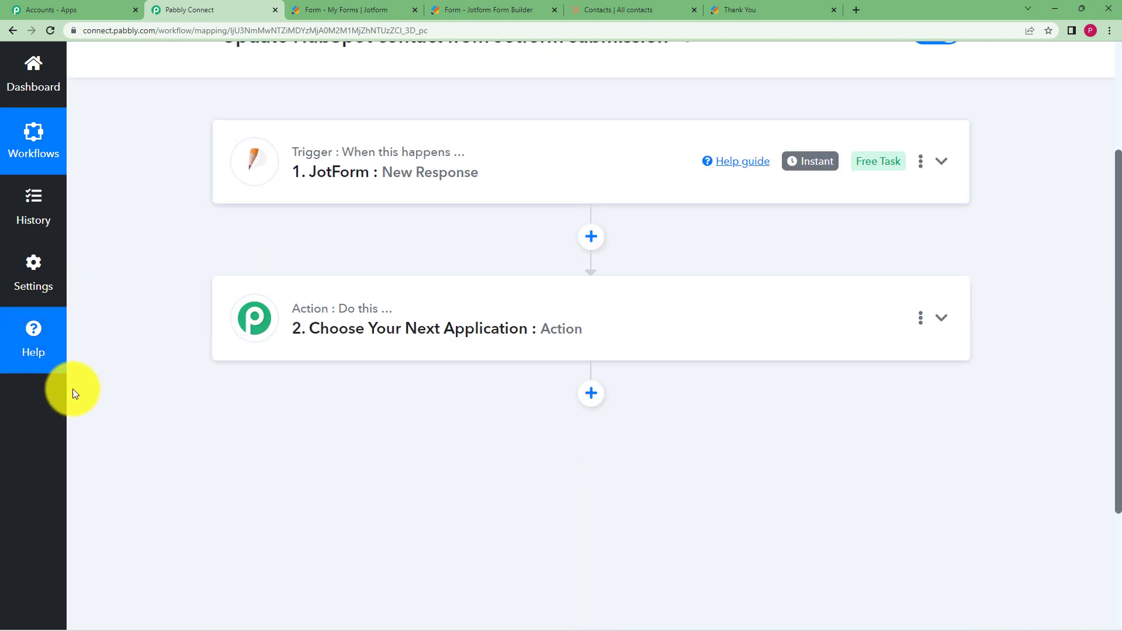
Expand the empty next action step and check the existing contacts in HubSpot
left_click(426, 304)
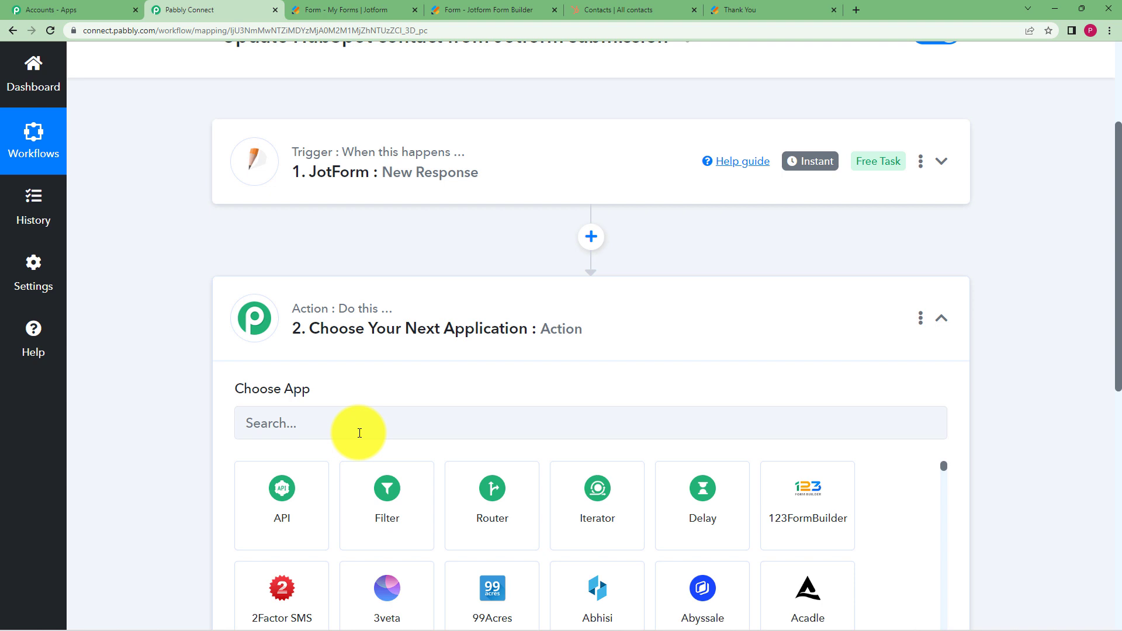
left_click(608, 9)
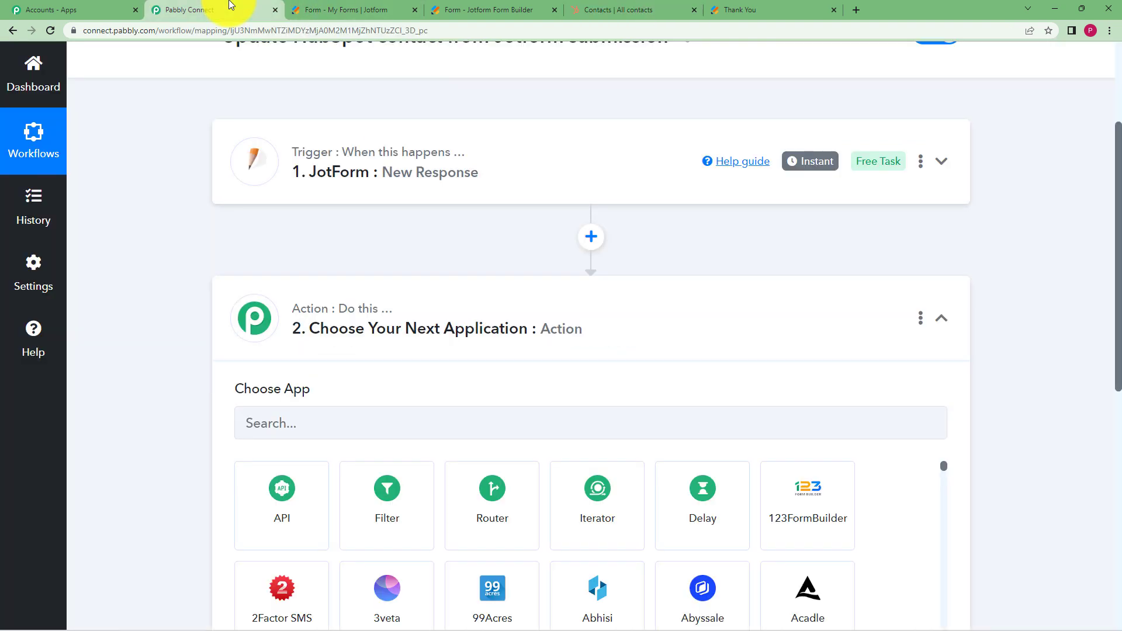
left_click(234, 9)
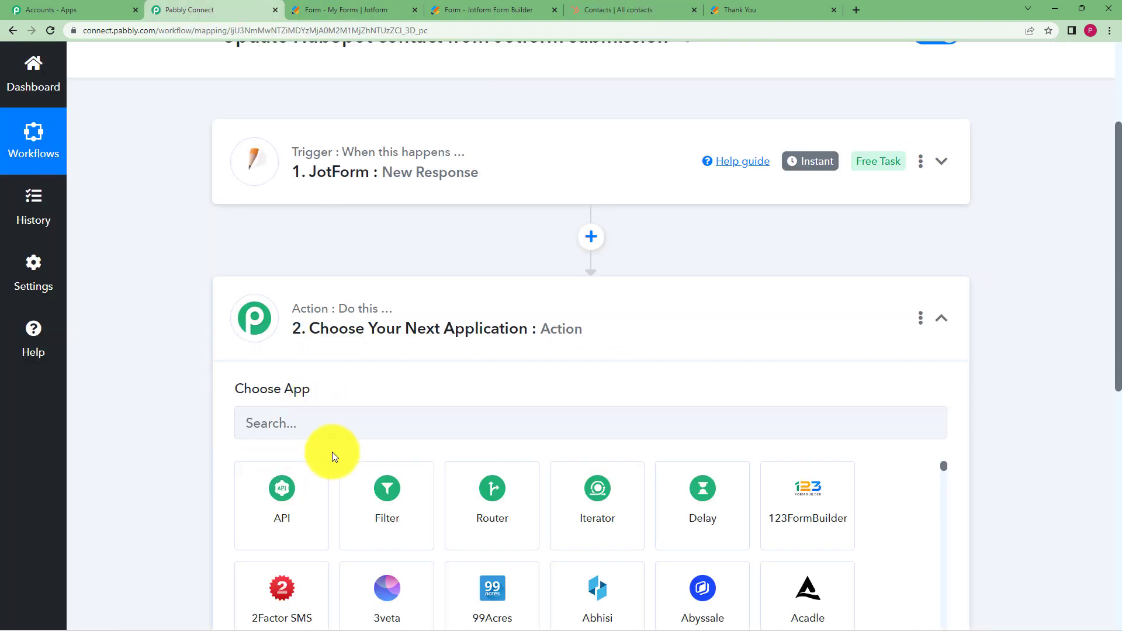
Set the action step to HubSpot CRM's Search a Contact event and start the account connection
left_click(358, 427)
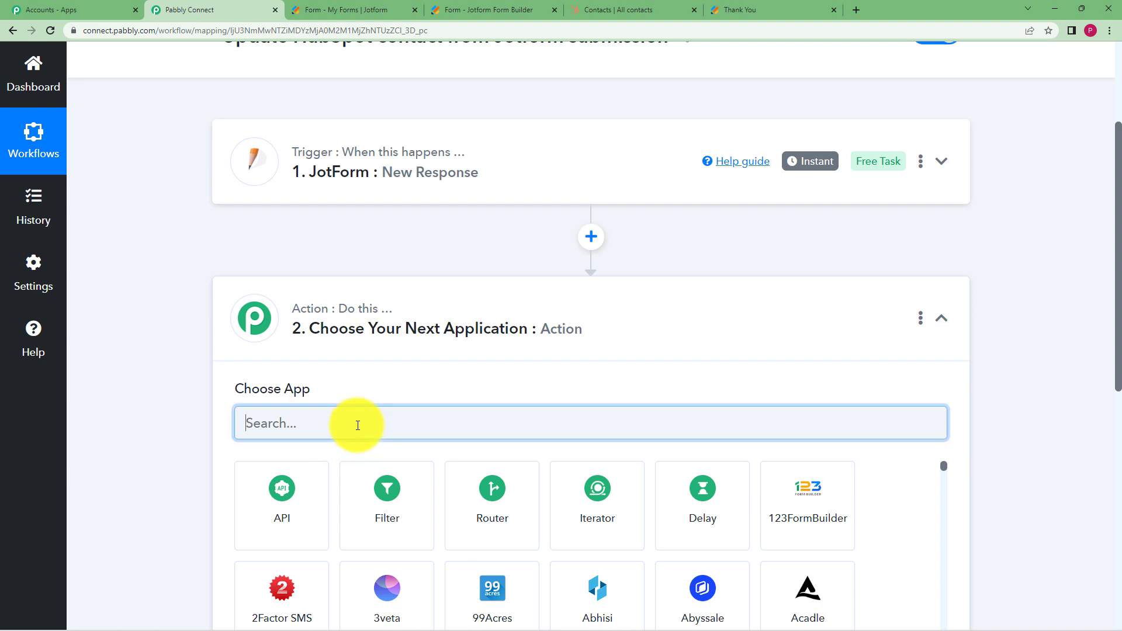
type("Hubspo")
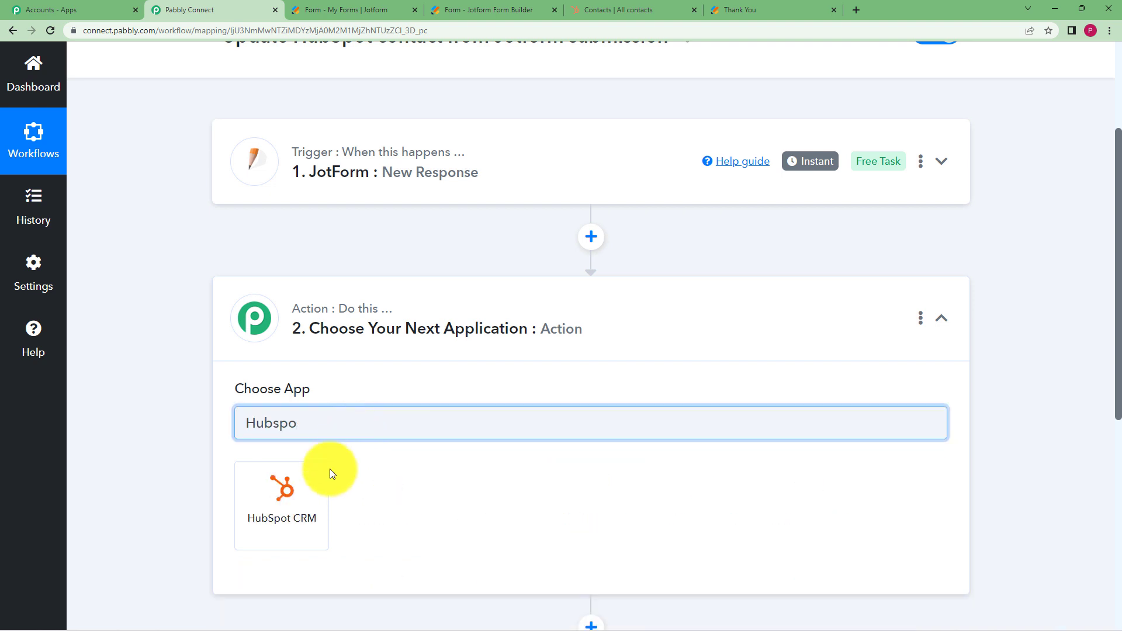
left_click(315, 488)
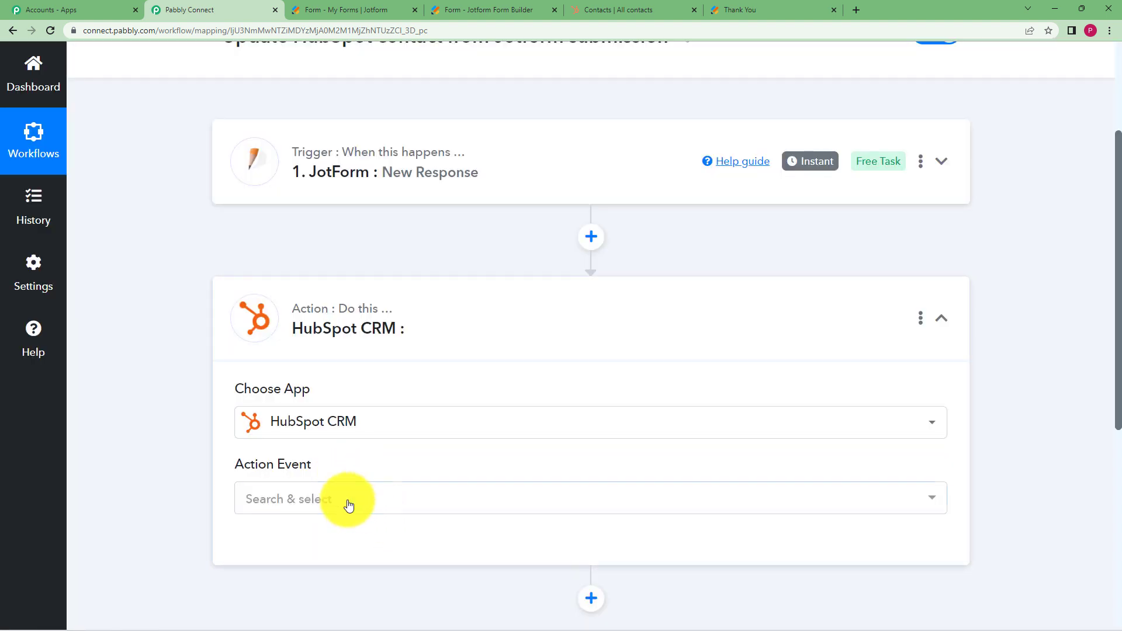
left_click(349, 504)
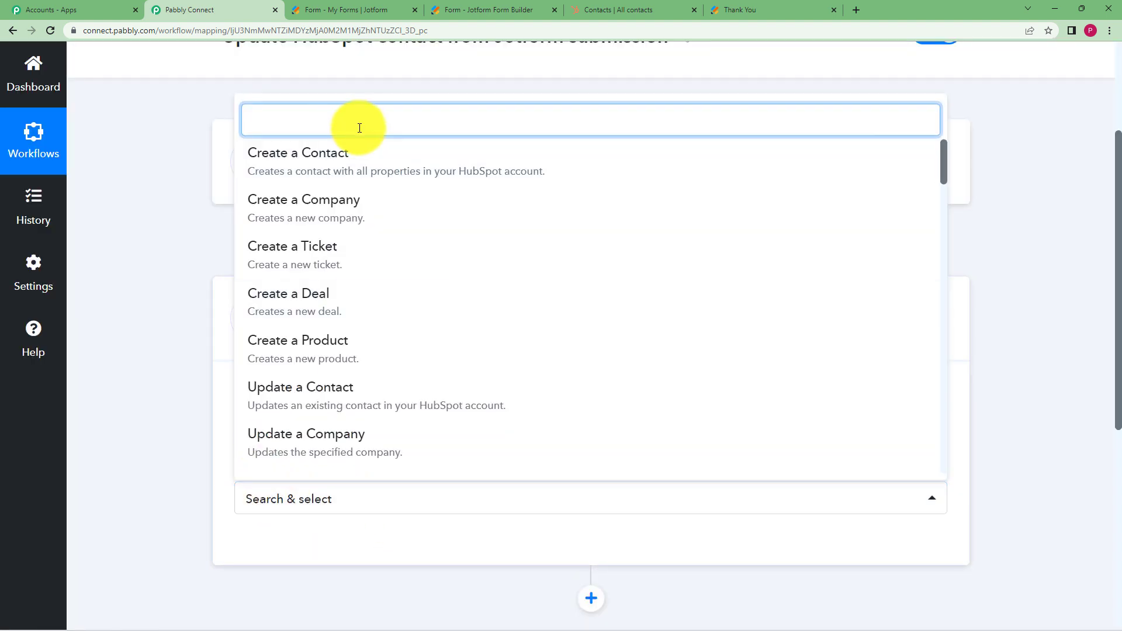
type("searc")
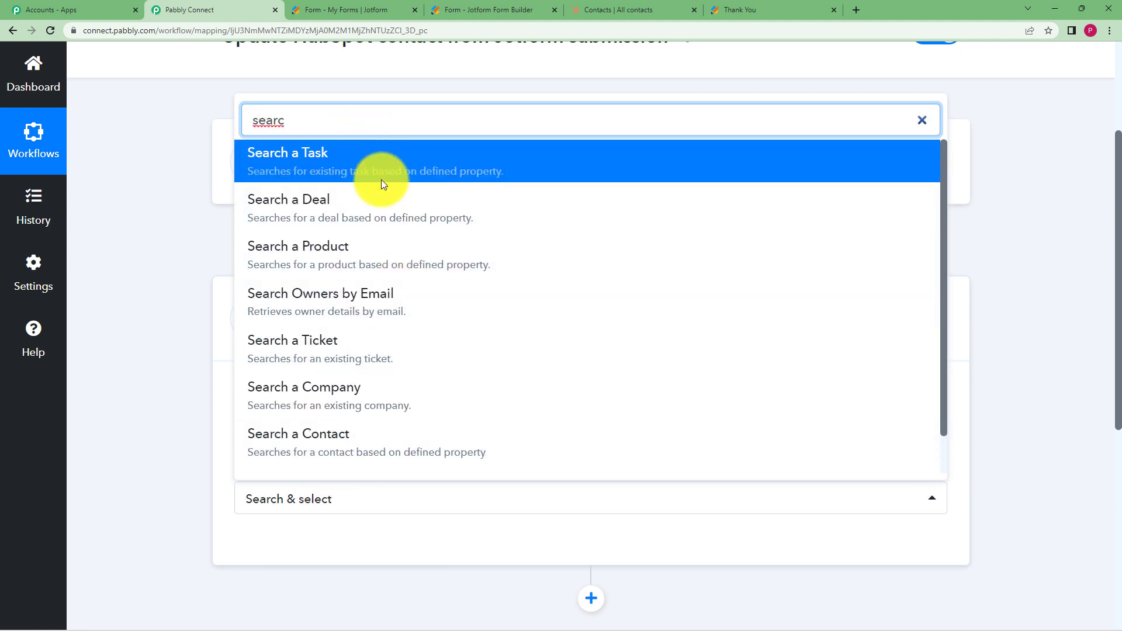
left_click(398, 437)
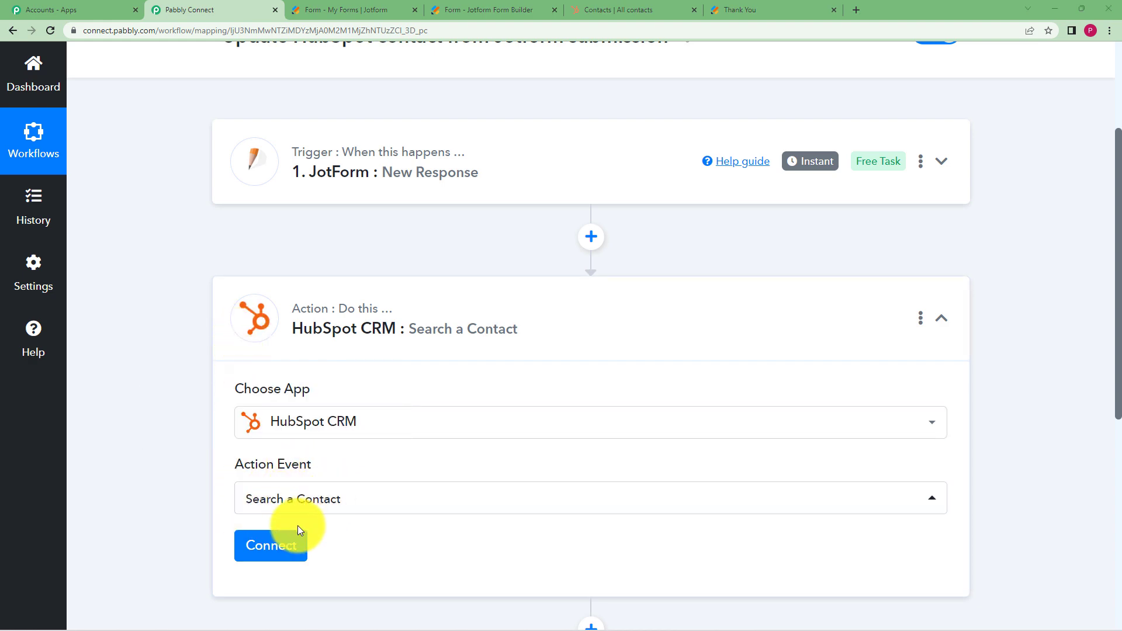
left_click(280, 551)
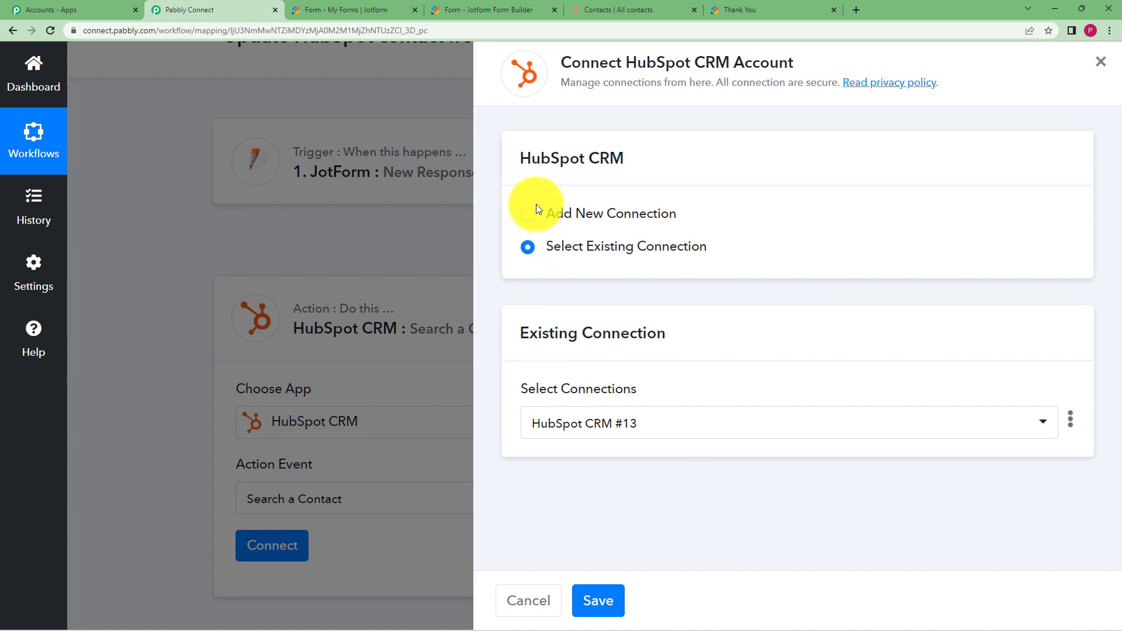
Authorize a new HubSpot CRM #14 connection by choosing the HubSpot account in the popup
left_click(527, 215)
left_click(613, 415)
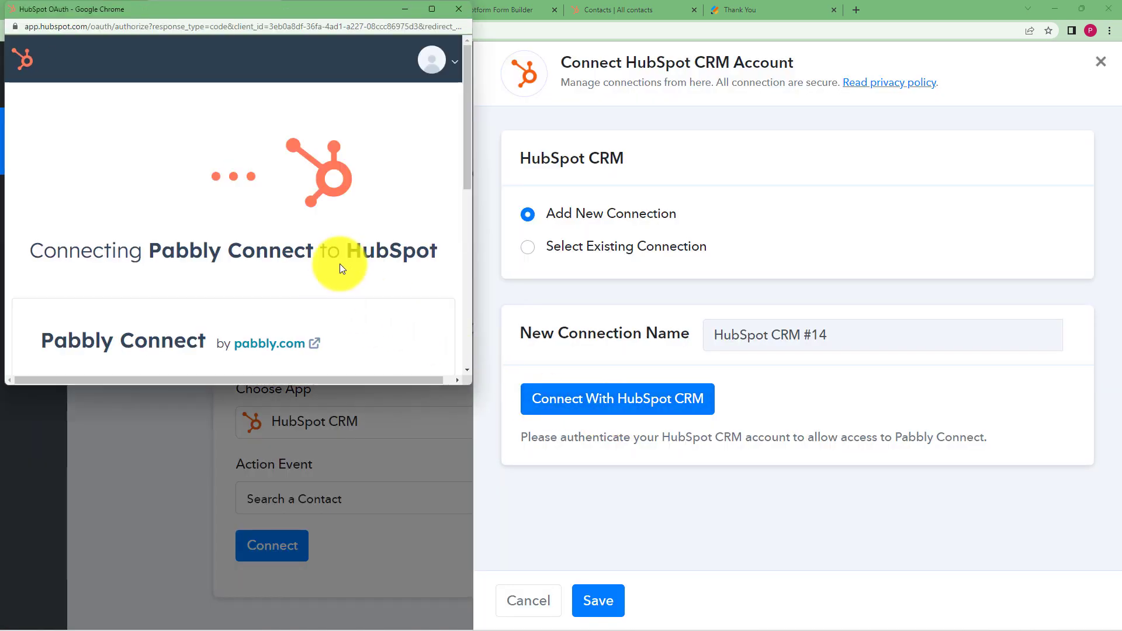
scroll(339, 255, "down", 7)
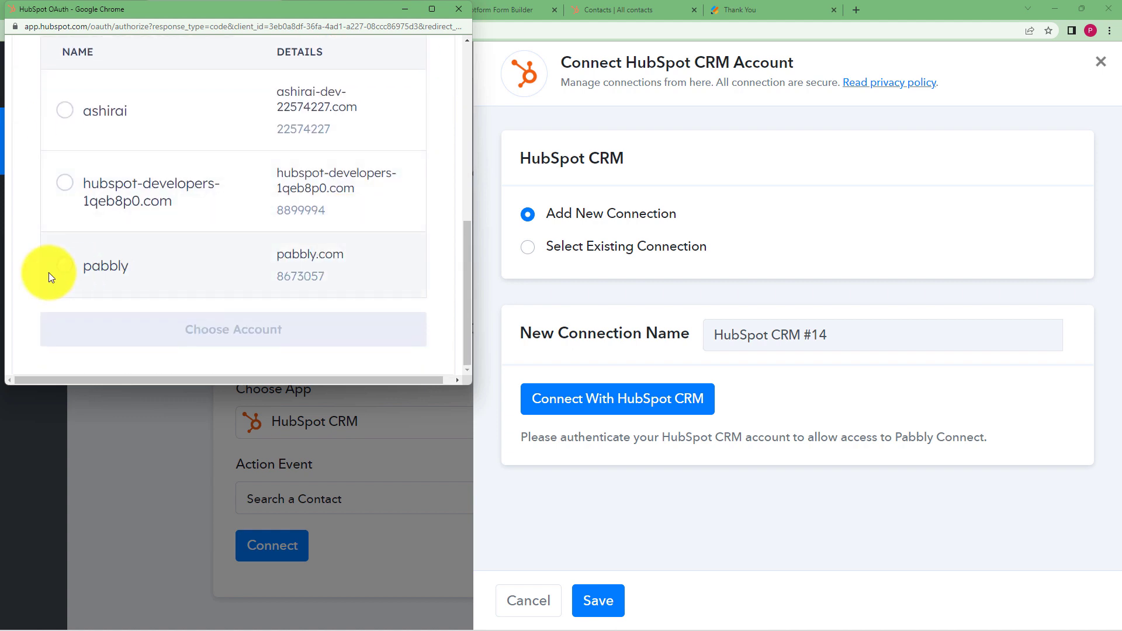
left_click(62, 272)
left_click(132, 325)
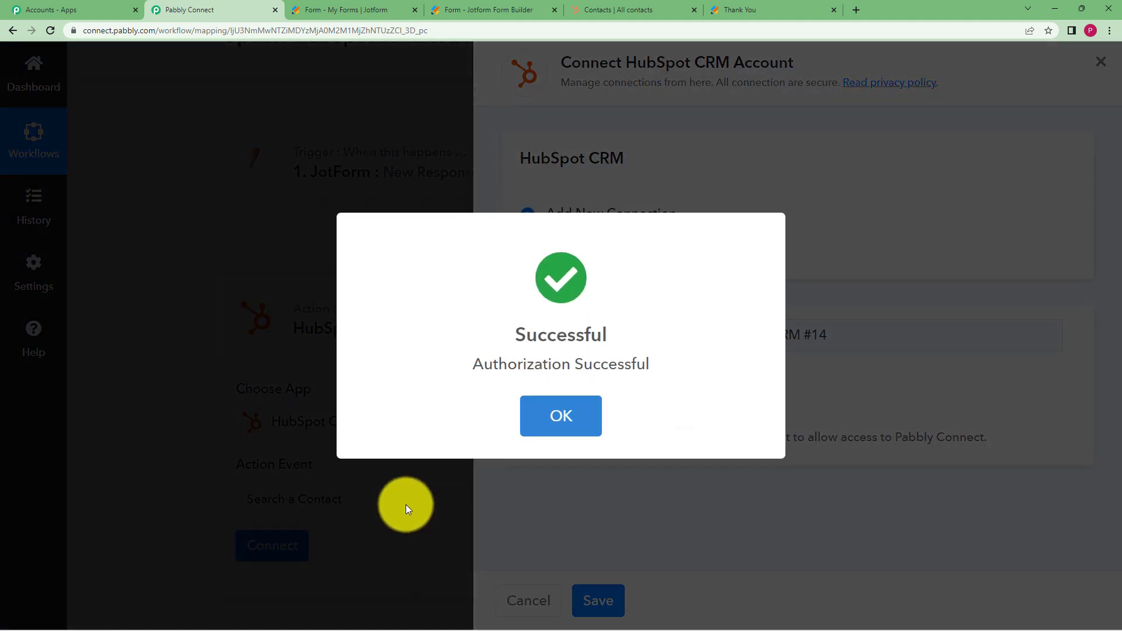
left_click(540, 415)
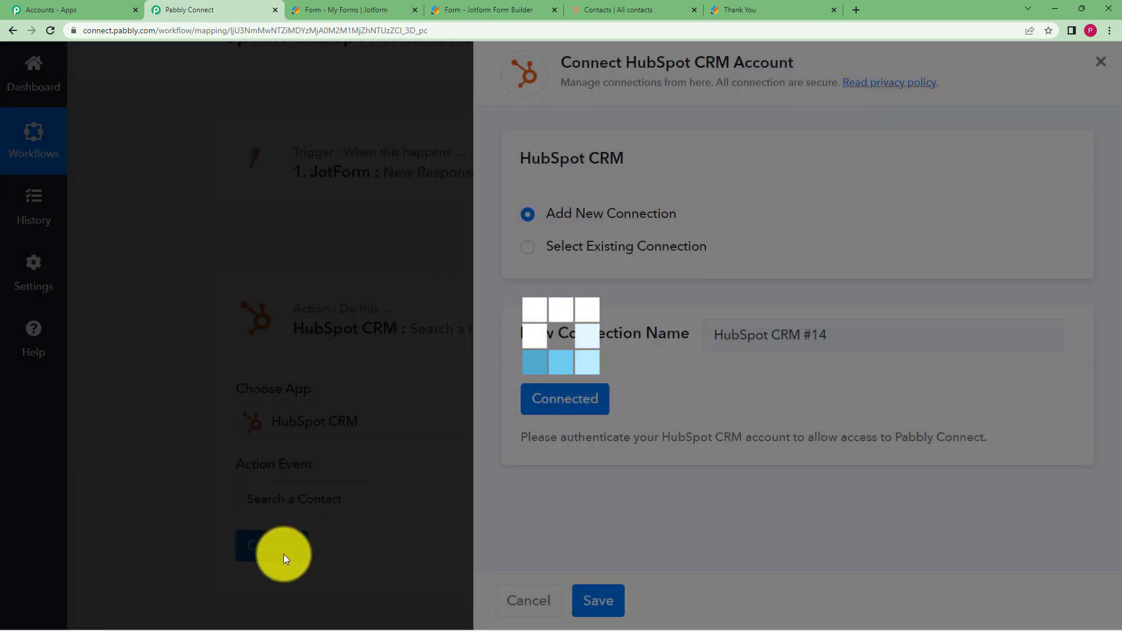
scroll(475, 445, "down", 6)
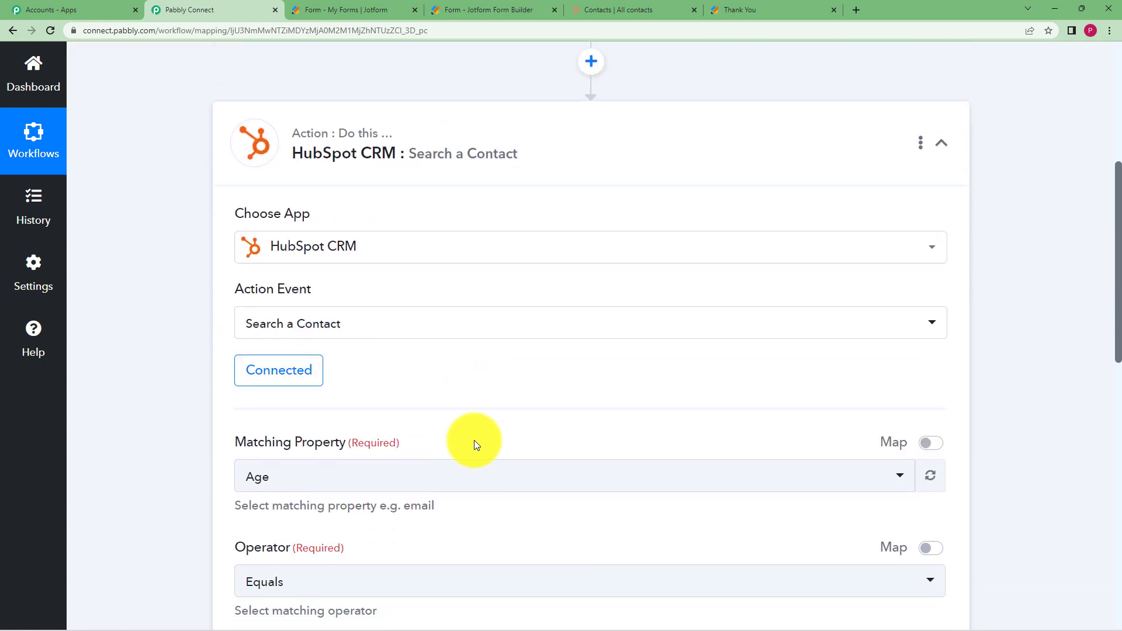
Change the Matching Property from Age to Email, keeping the Equals operator
scroll(448, 377, "down", 2)
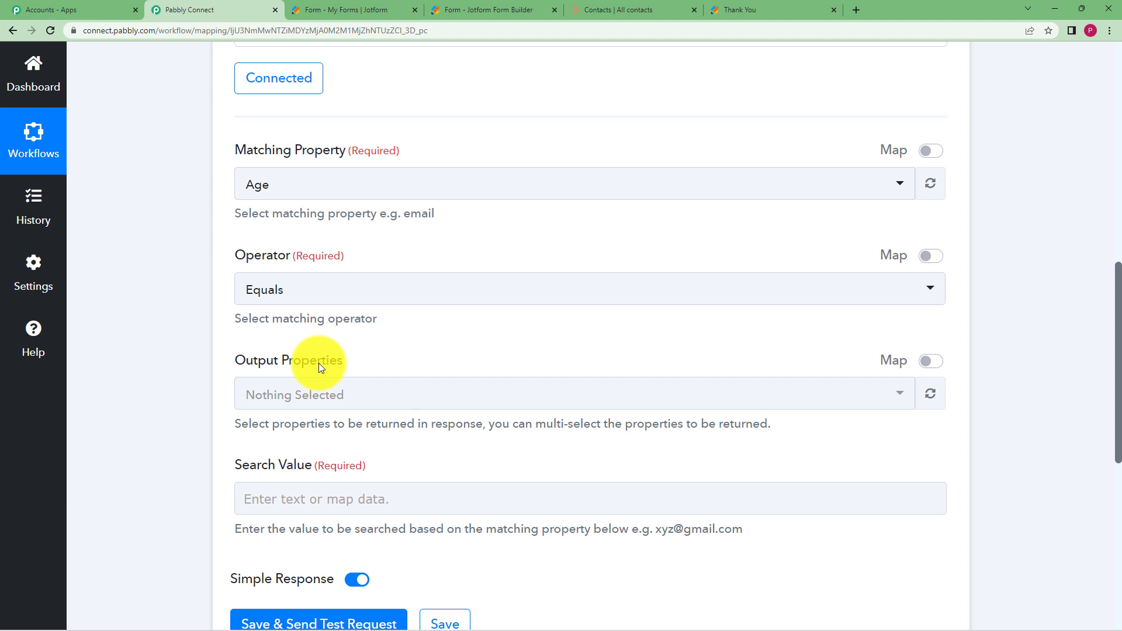
left_click(370, 193)
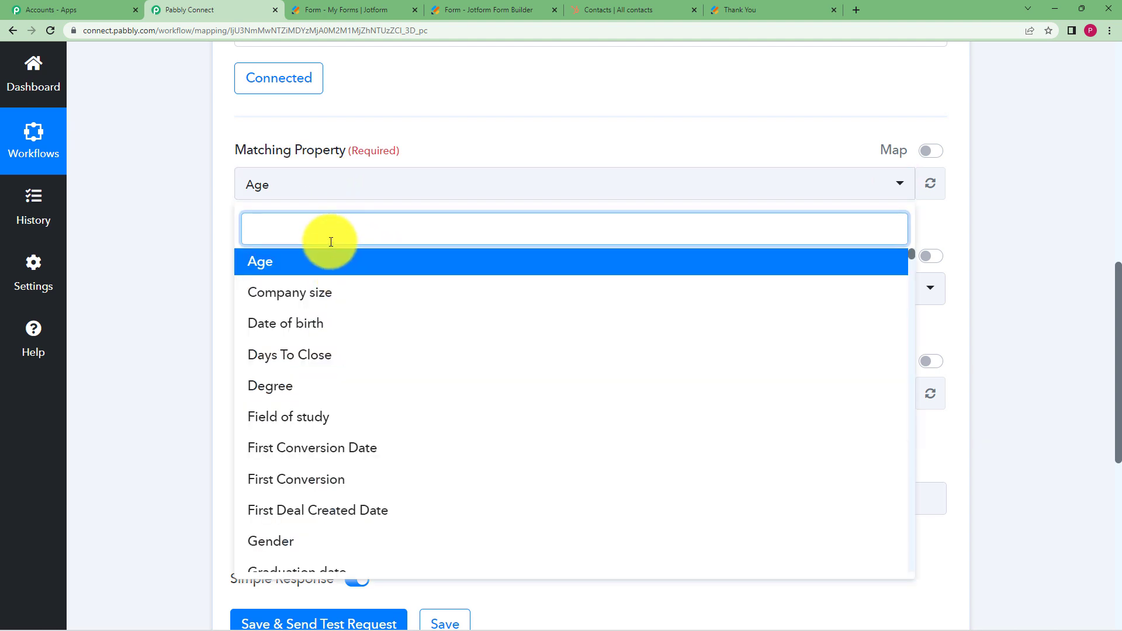
type("email")
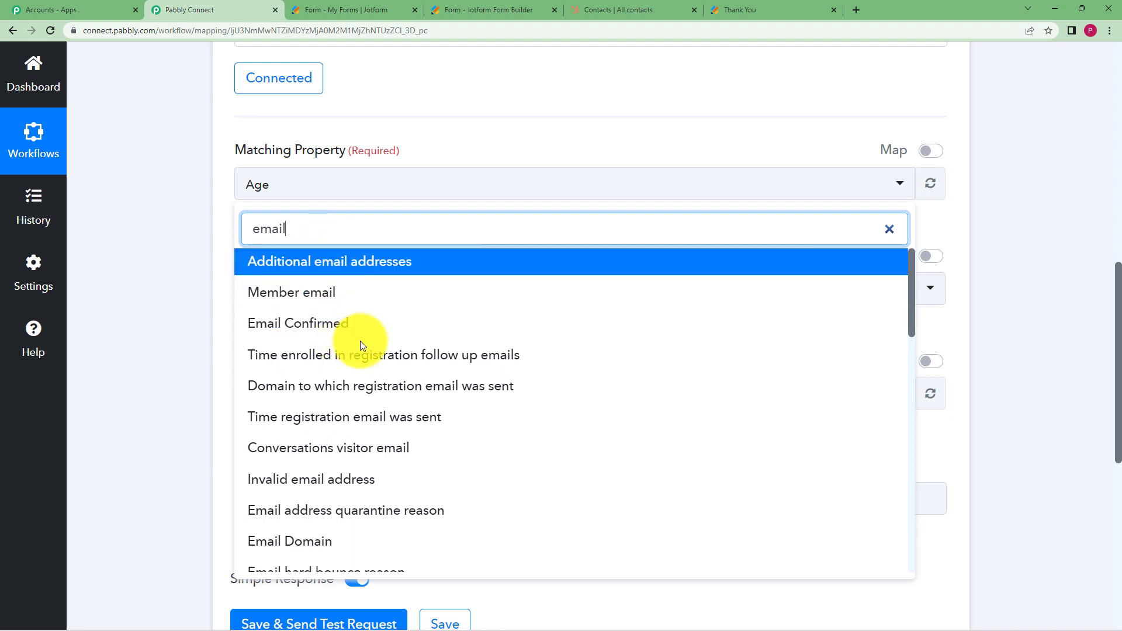
scroll(360, 341, "down", 1)
scroll(333, 369, "up", 1)
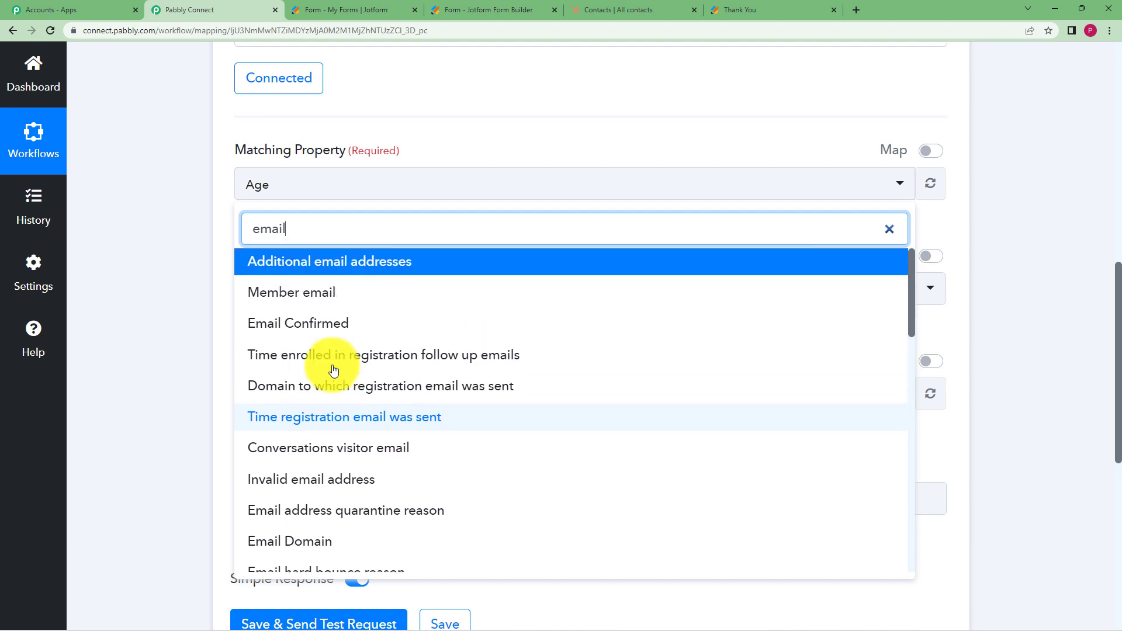
scroll(367, 455, "down", 5)
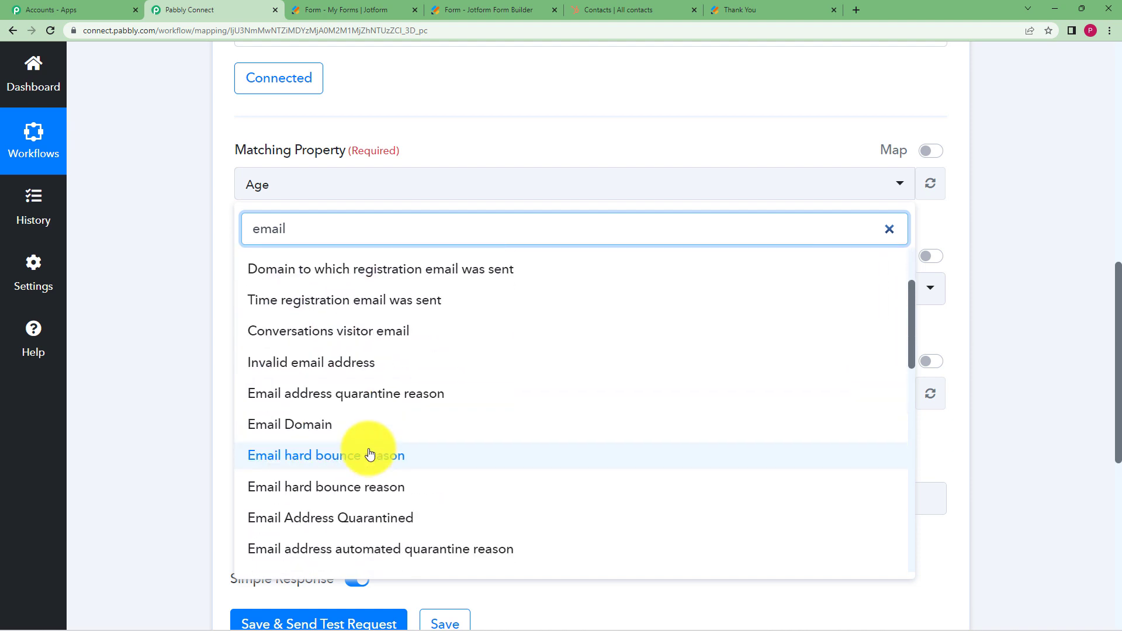
scroll(368, 455, "down", 2)
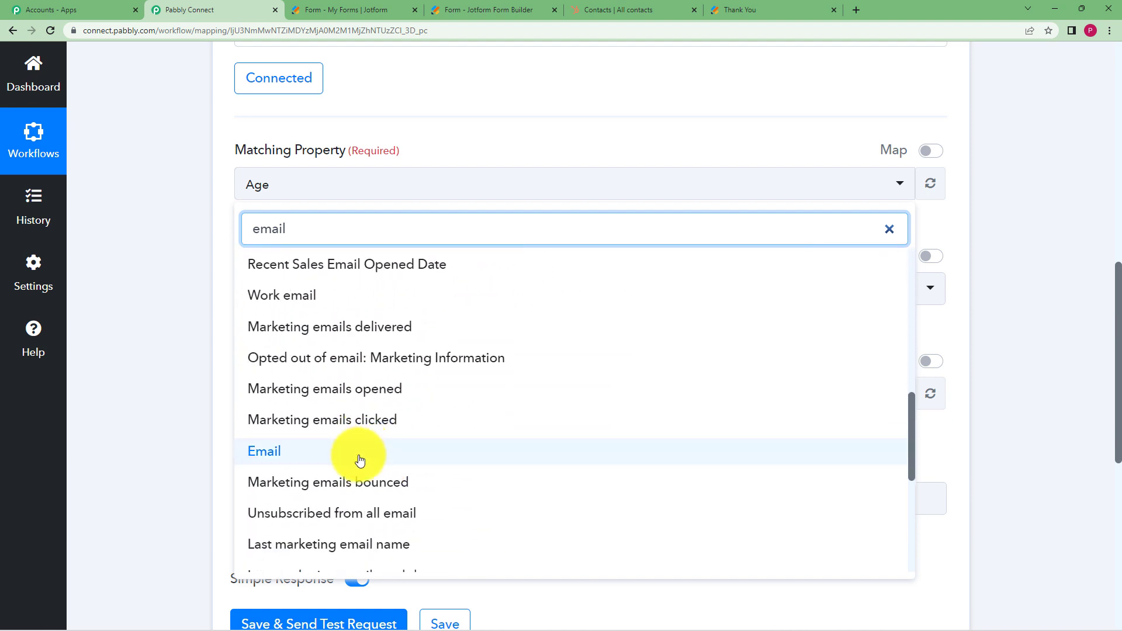
left_click(360, 461)
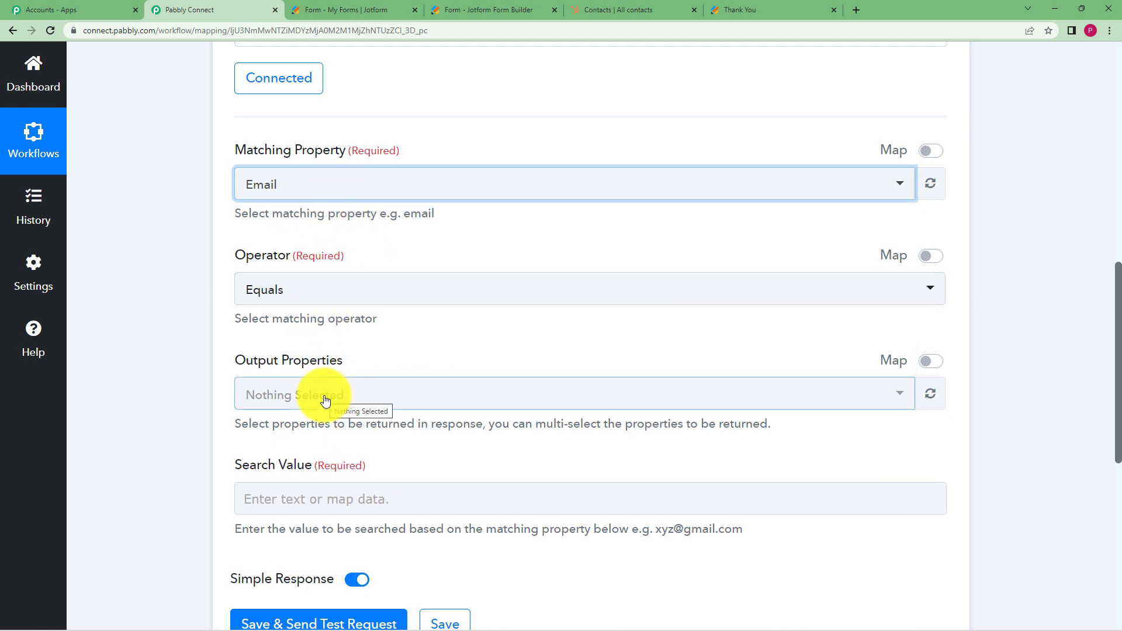
left_click(301, 493)
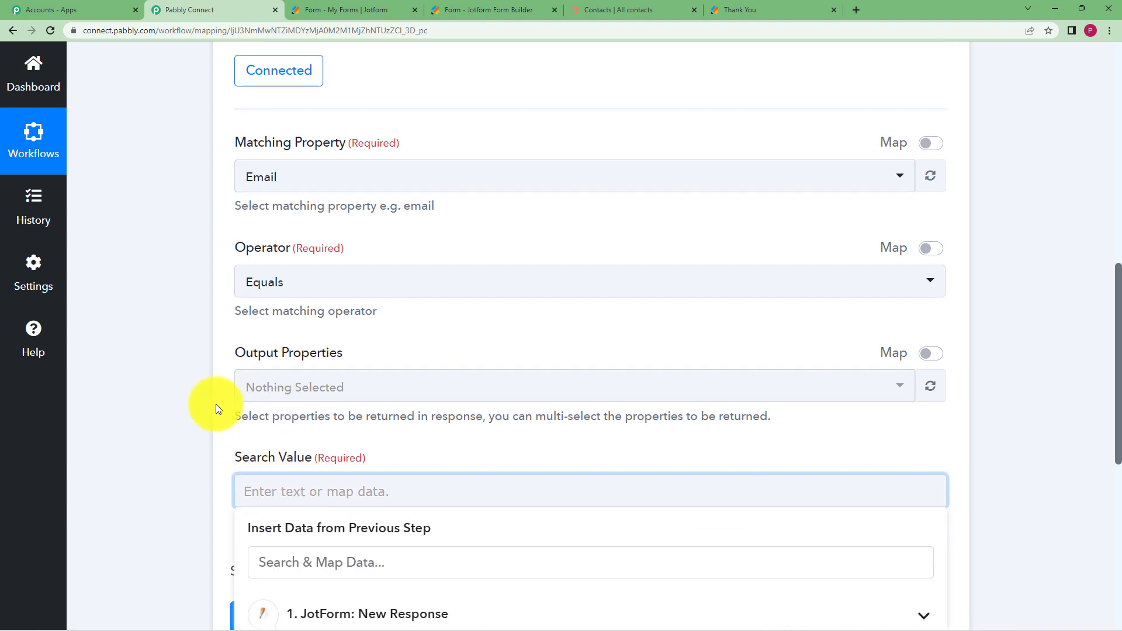
scroll(216, 404, "down", 1)
left_click(426, 562)
scroll(180, 393, "down", 3)
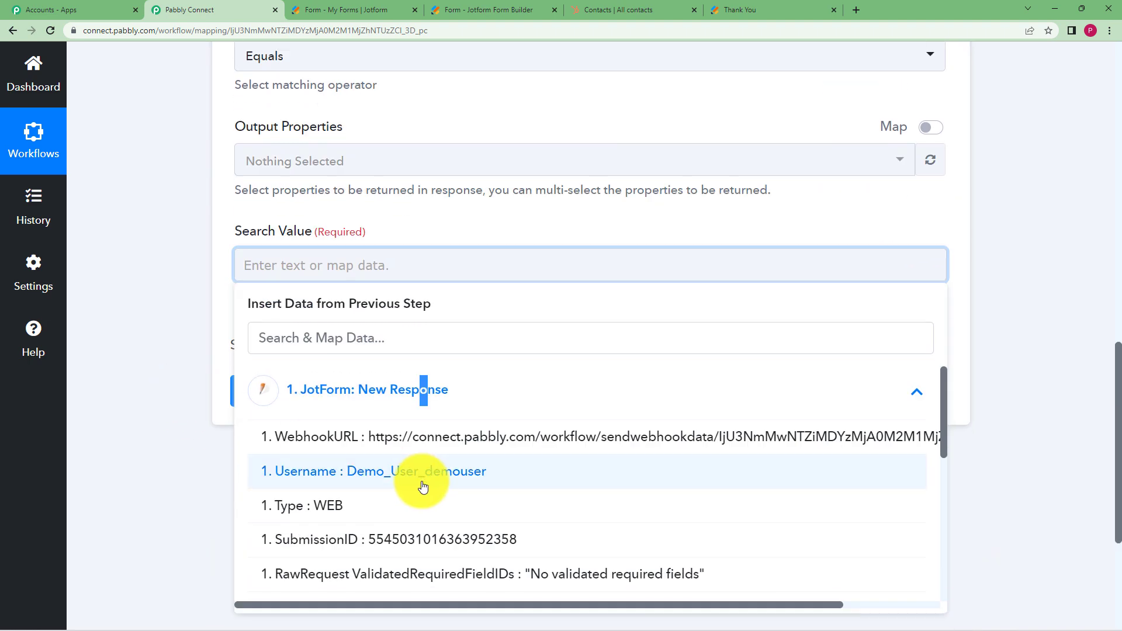
scroll(450, 462, "down", 4)
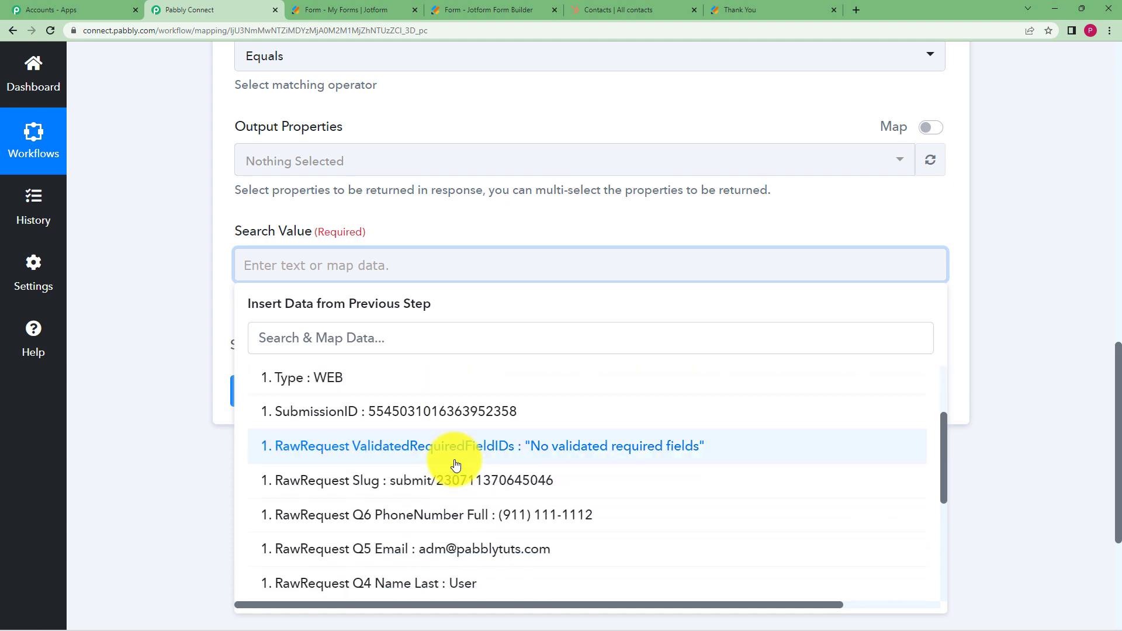
left_click(455, 460)
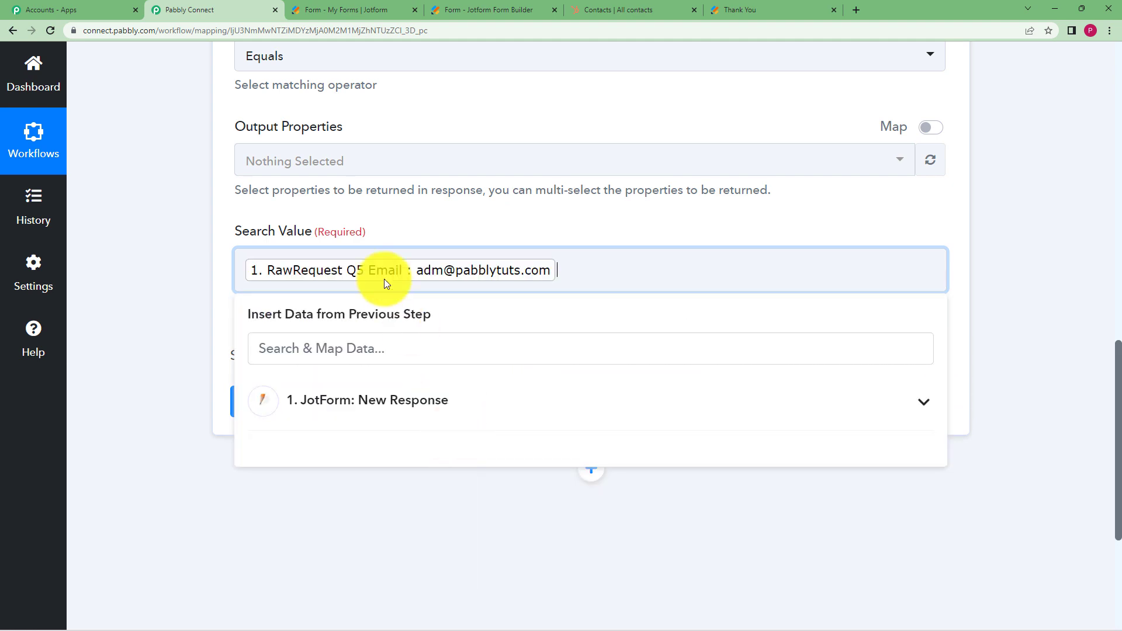
left_click(206, 276)
scroll(188, 281, "up", 5)
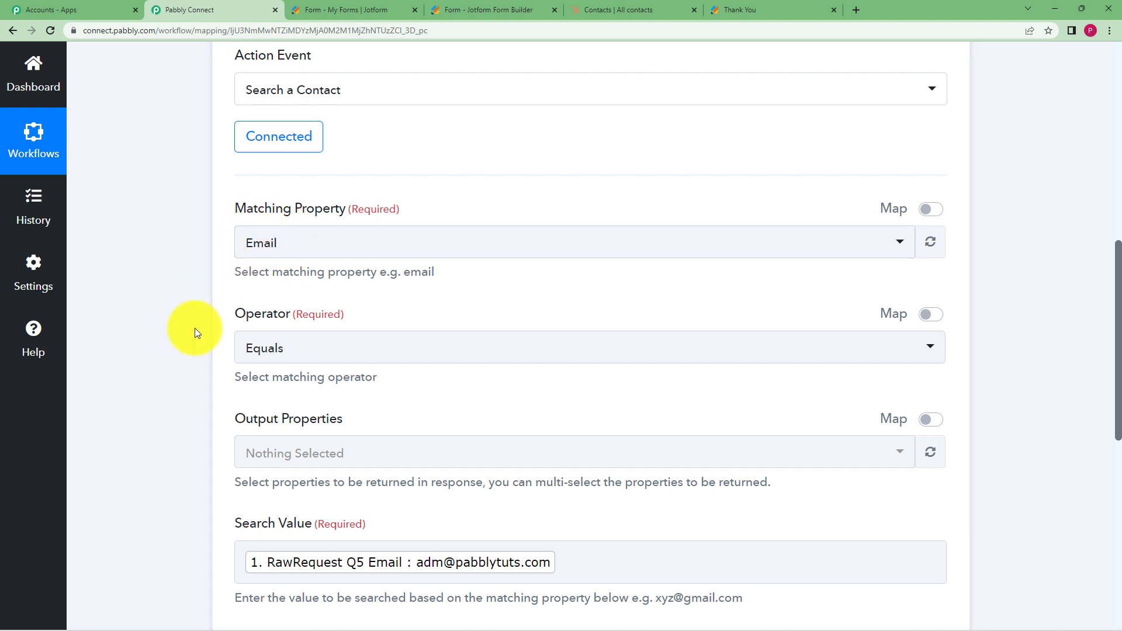
scroll(269, 357, "down", 3)
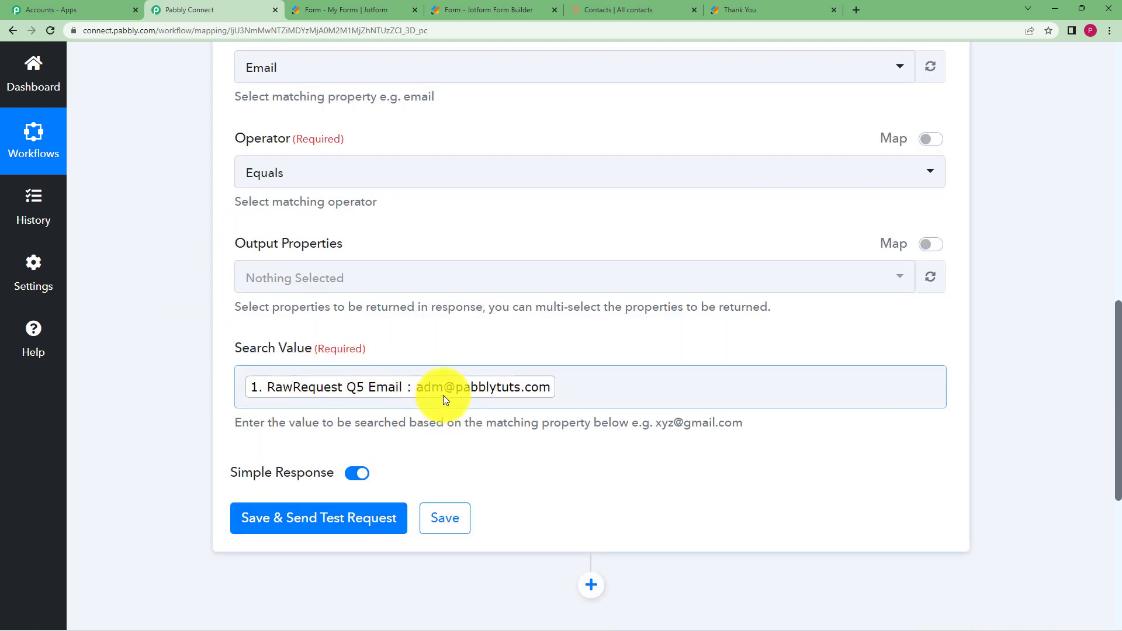
Add First Name and Last Name to the search's Output Properties
left_click(447, 282)
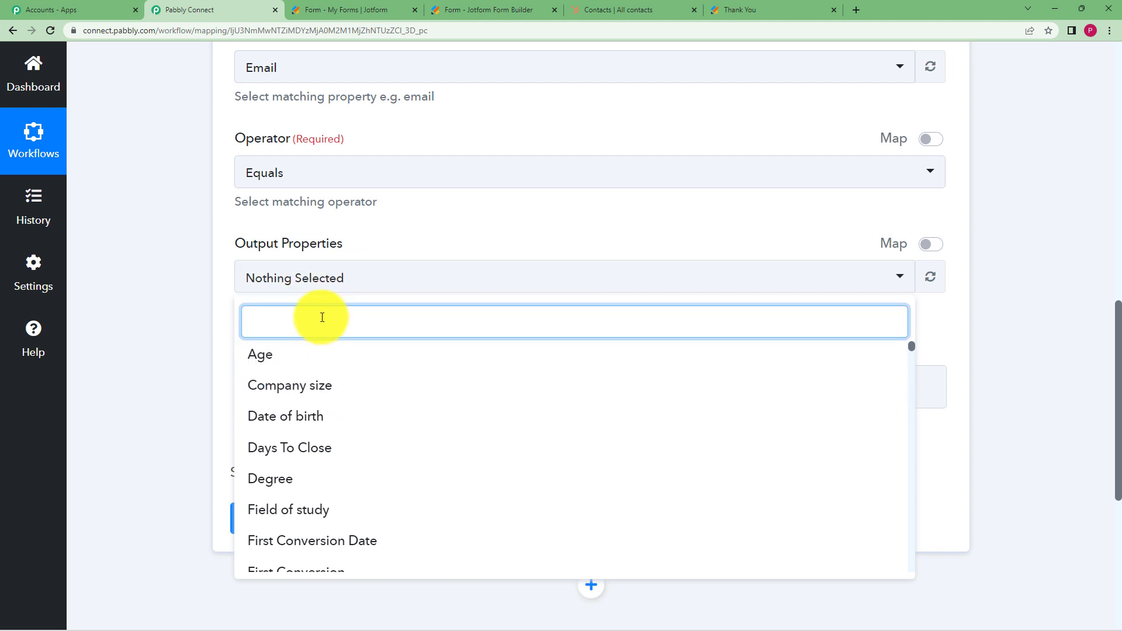
type("First ")
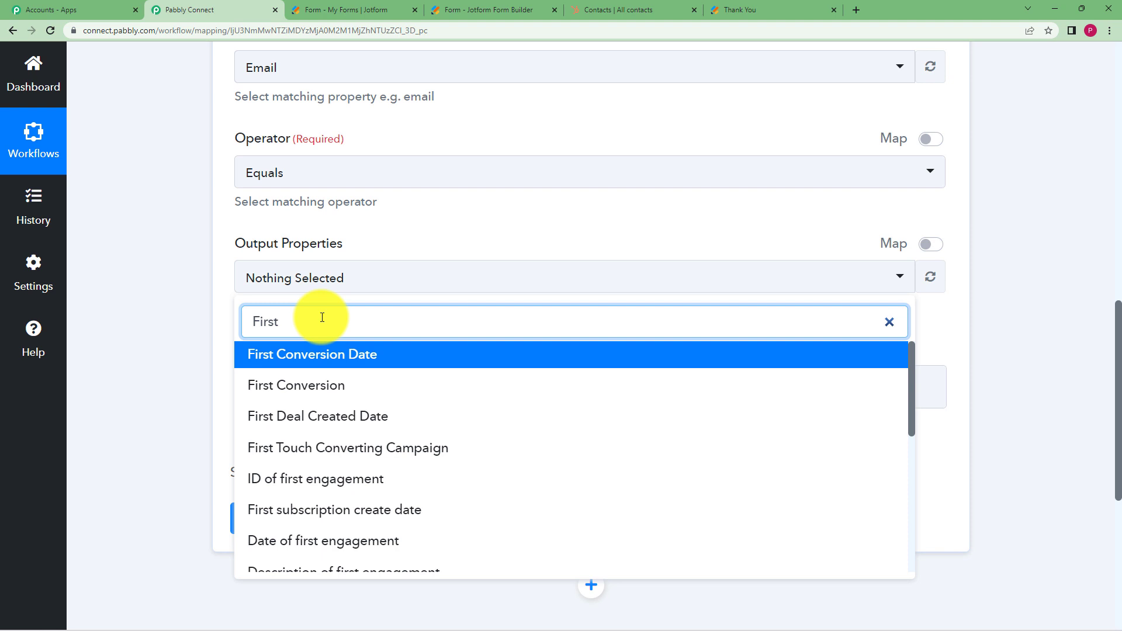
type("name")
left_click(329, 357)
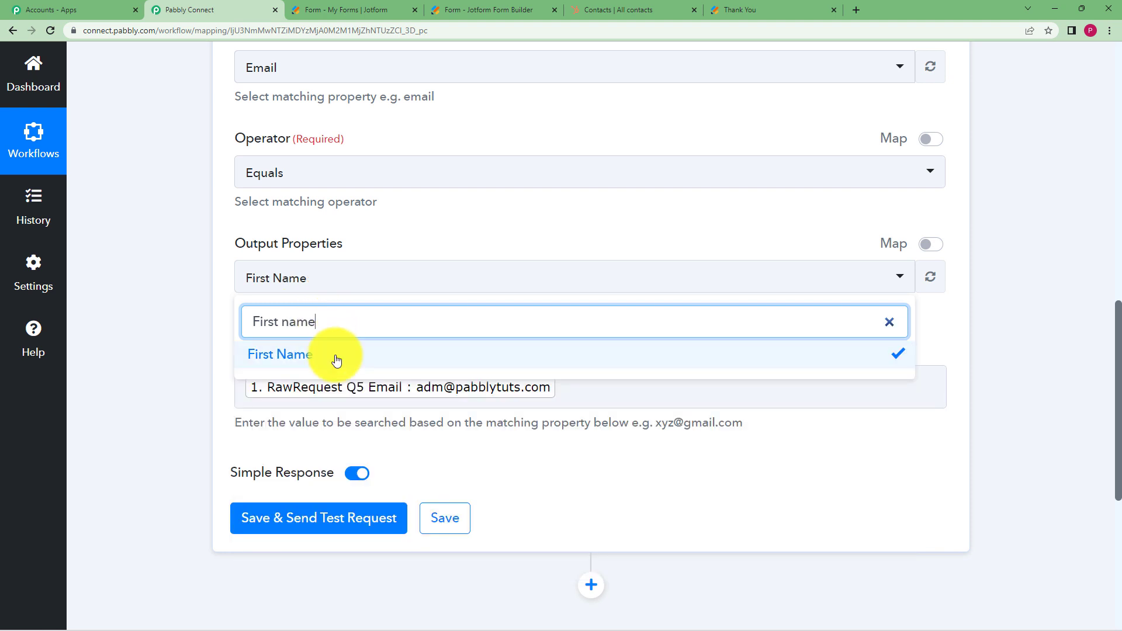
key("BackSpace")
key("BackSpace")
key("BackSpace")
key("BackSpace")
key("BackSpace")
key("BackSpace")
key("BackSpace")
key("BackSpace")
key("BackSpace")
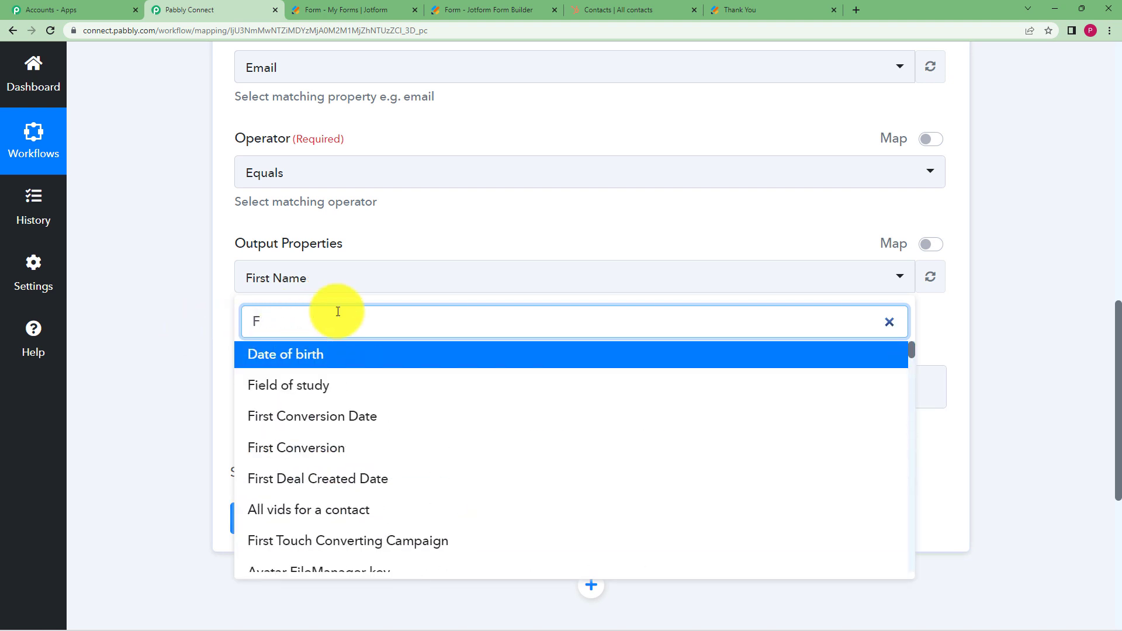
type("last name")
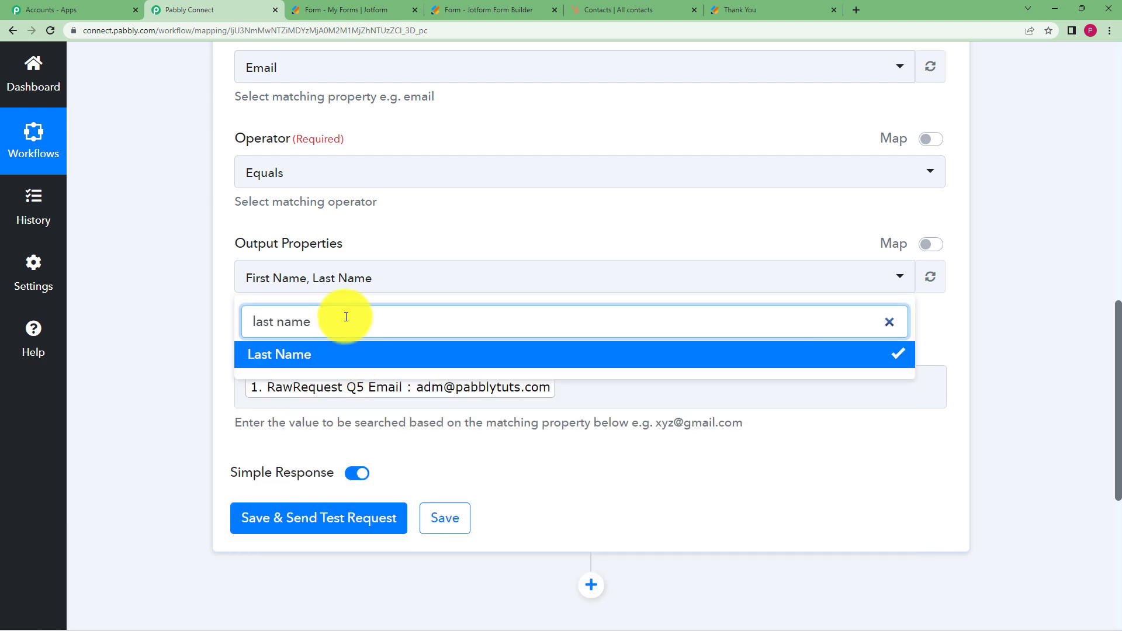
Add Phone Number and Email to the Output Properties and close the list
key("BackSpace")
key("BackSpace")
key("BackSpace")
key("BackSpace")
key("BackSpace")
key("BackSpace")
key("BackSpace")
key("BackSpace")
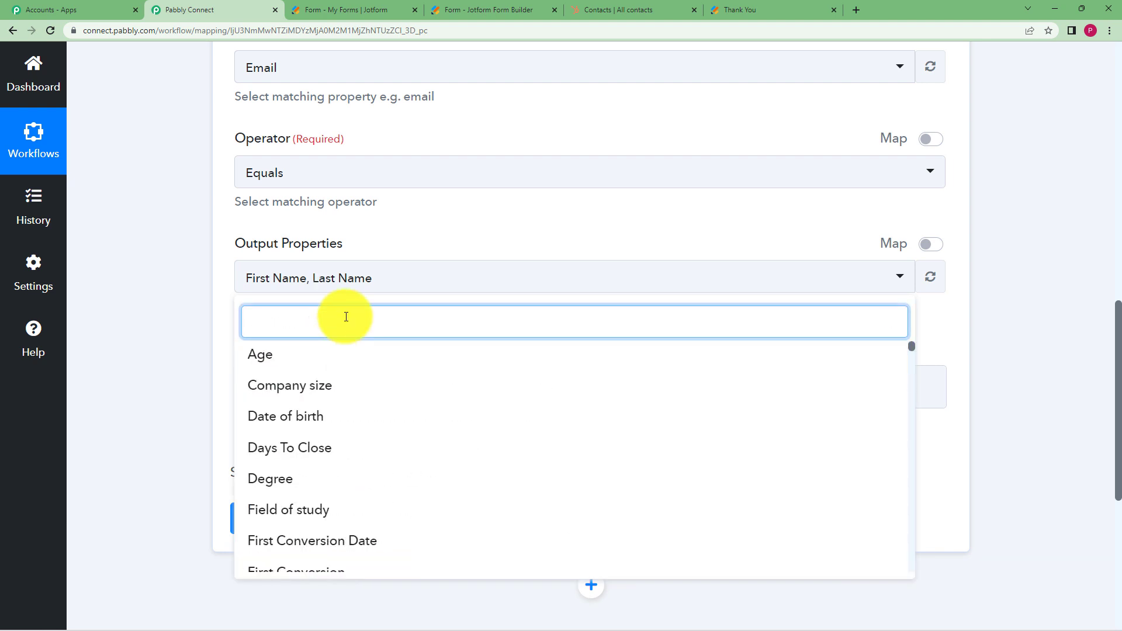
type("Phone number")
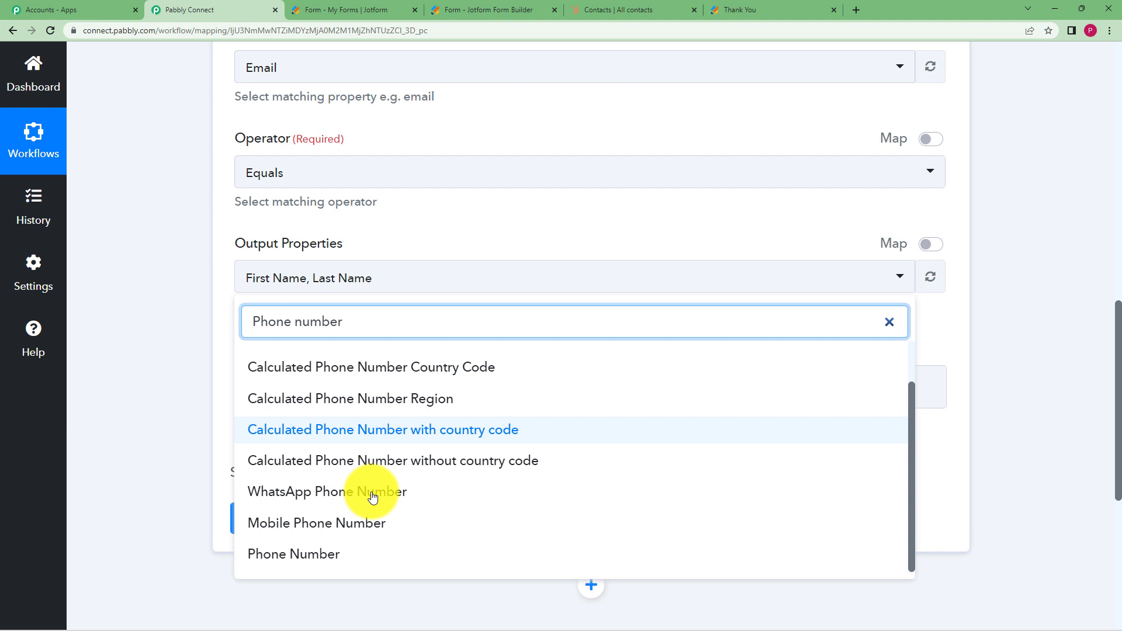
left_click(371, 553)
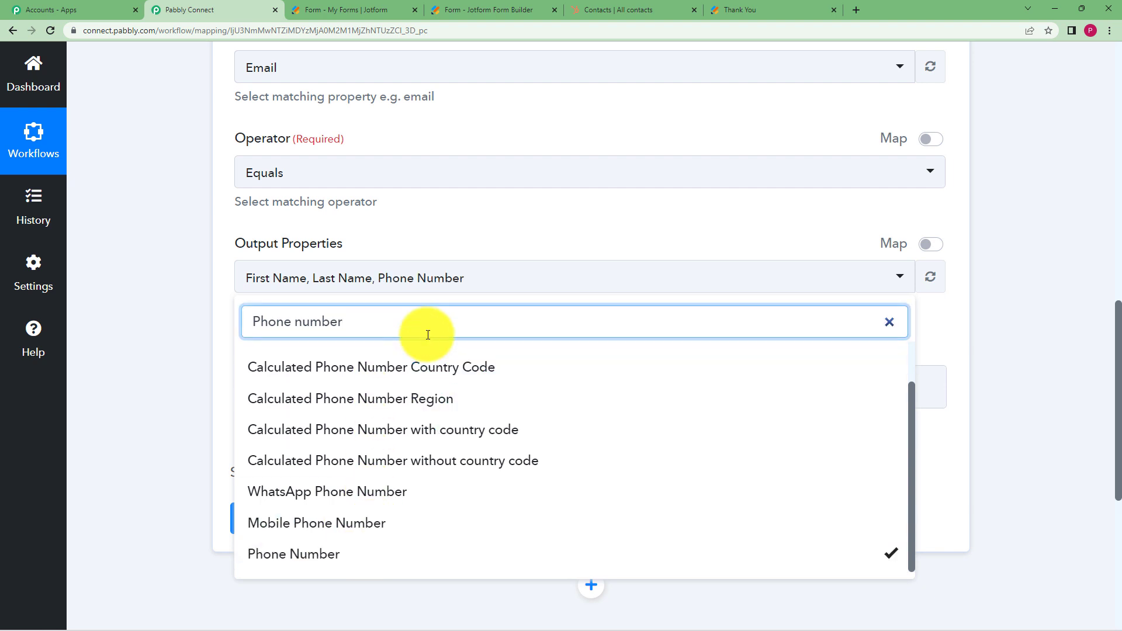
key("BackSpace")
key("BackSpace")
key("BackSpace")
key("BackSpace")
key("BackSpace")
key("BackSpace")
key("BackSpace")
key("BackSpace")
key("BackSpace")
key("BackSpace")
key("BackSpace")
key("BackSpace")
type("Email")
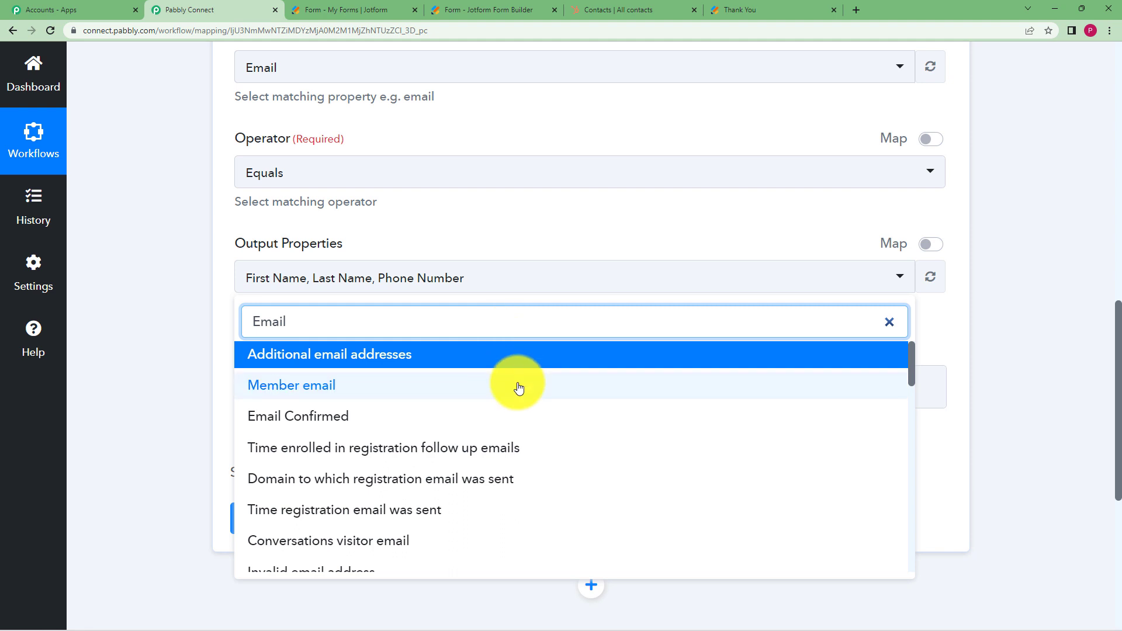
scroll(475, 422, "down", 6)
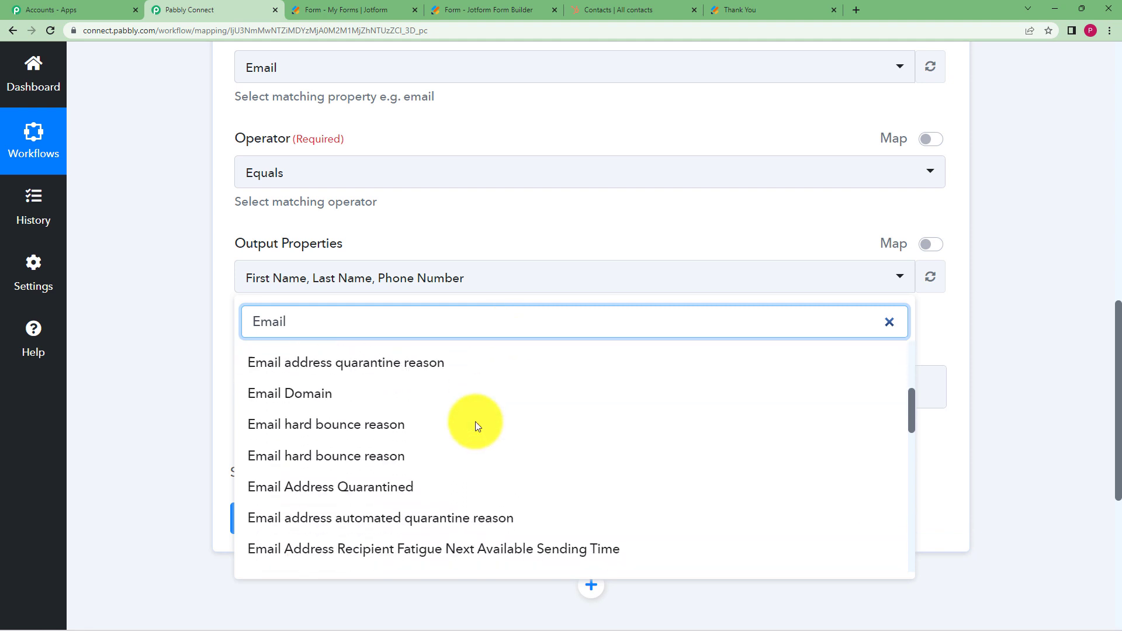
scroll(475, 422, "down", 4)
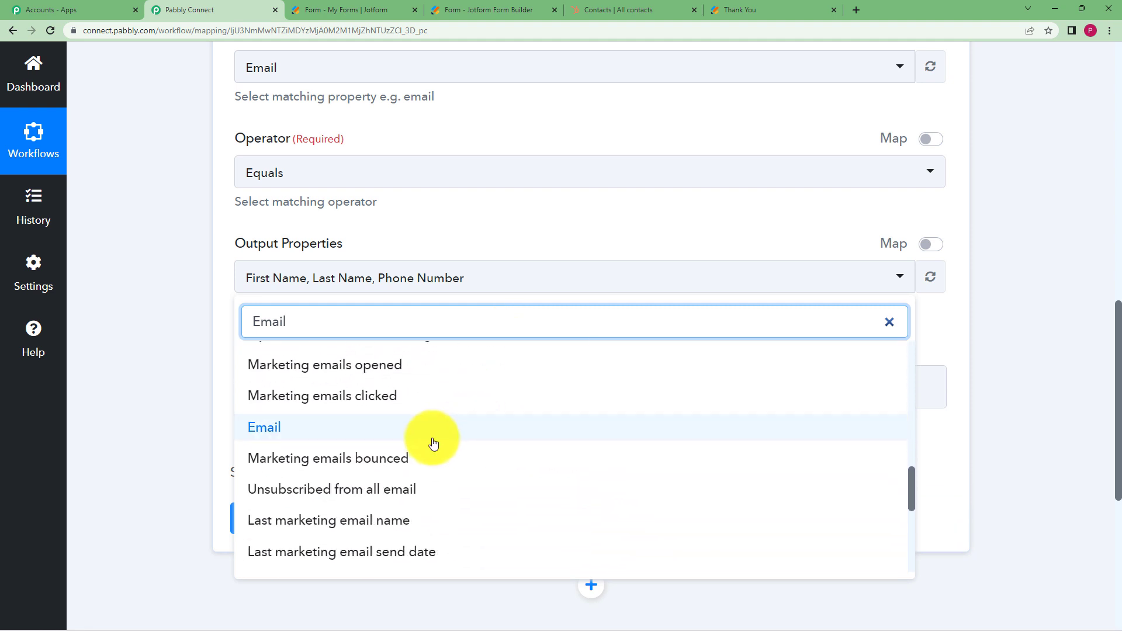
left_click(433, 440)
left_click(225, 356)
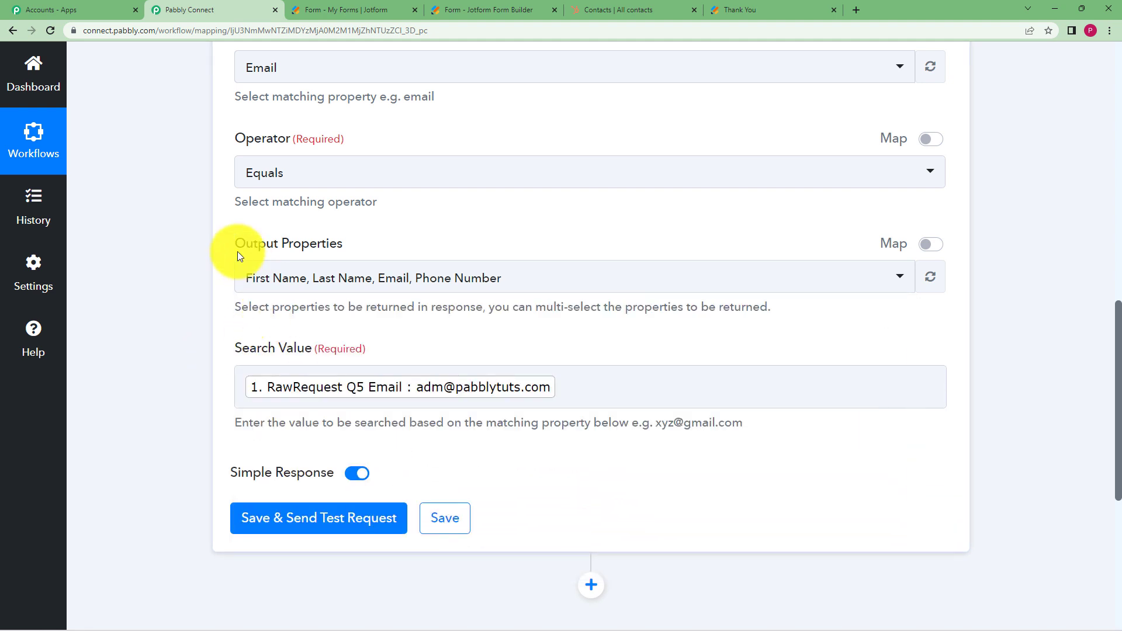
scroll(207, 183, "up", 2)
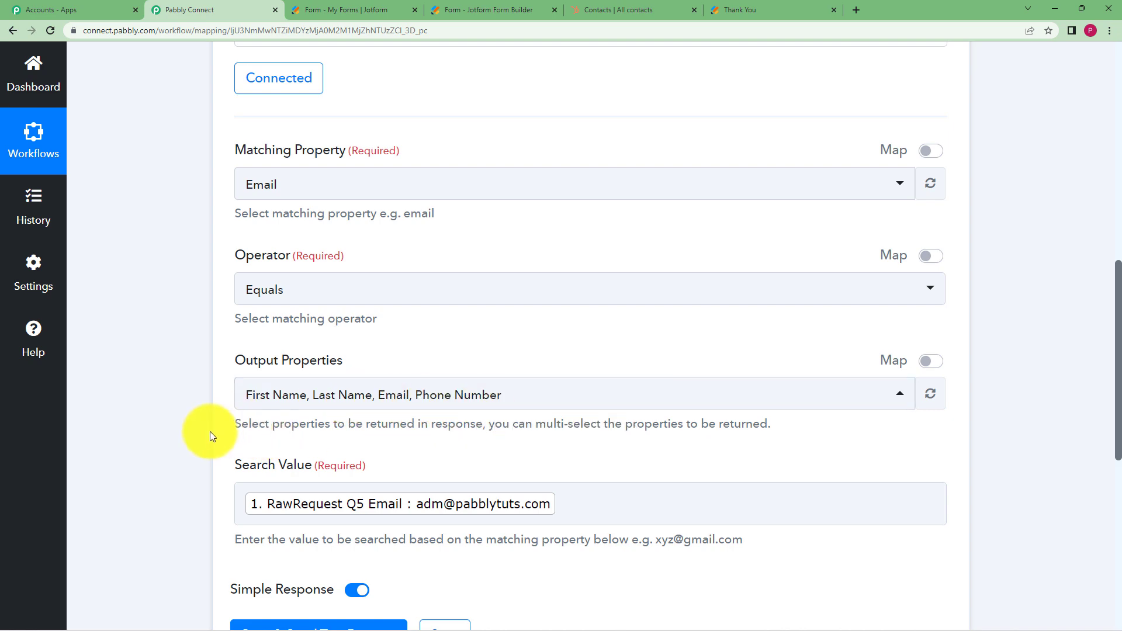
Save and send a test request, checking that one contact was found
scroll(209, 430, "down", 3)
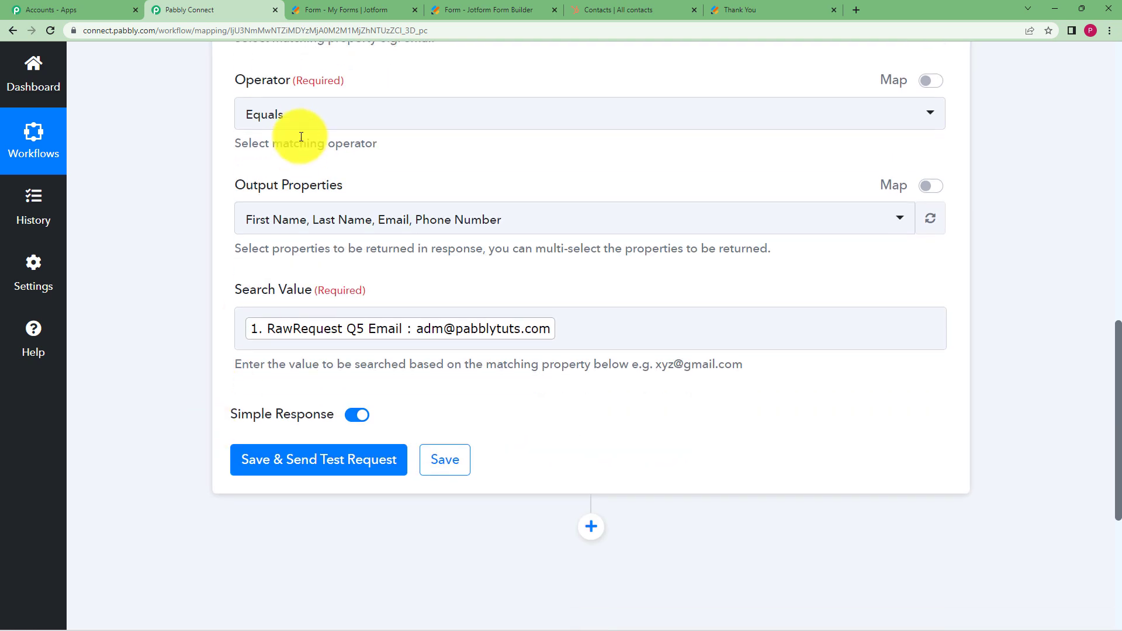
left_click(310, 472)
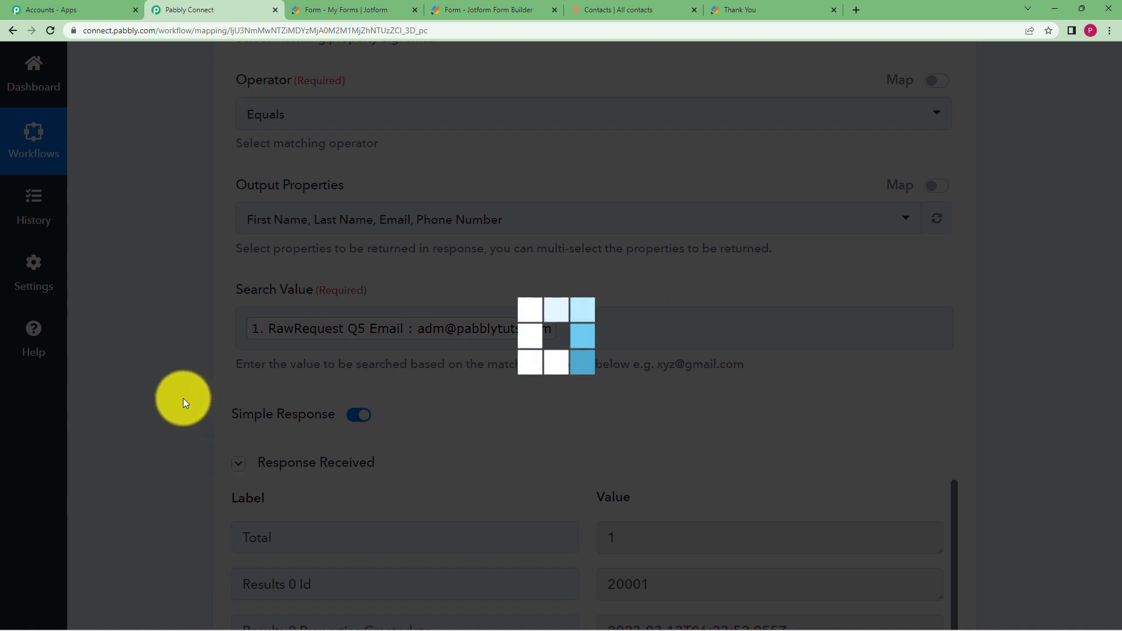
scroll(277, 474, "down", 1)
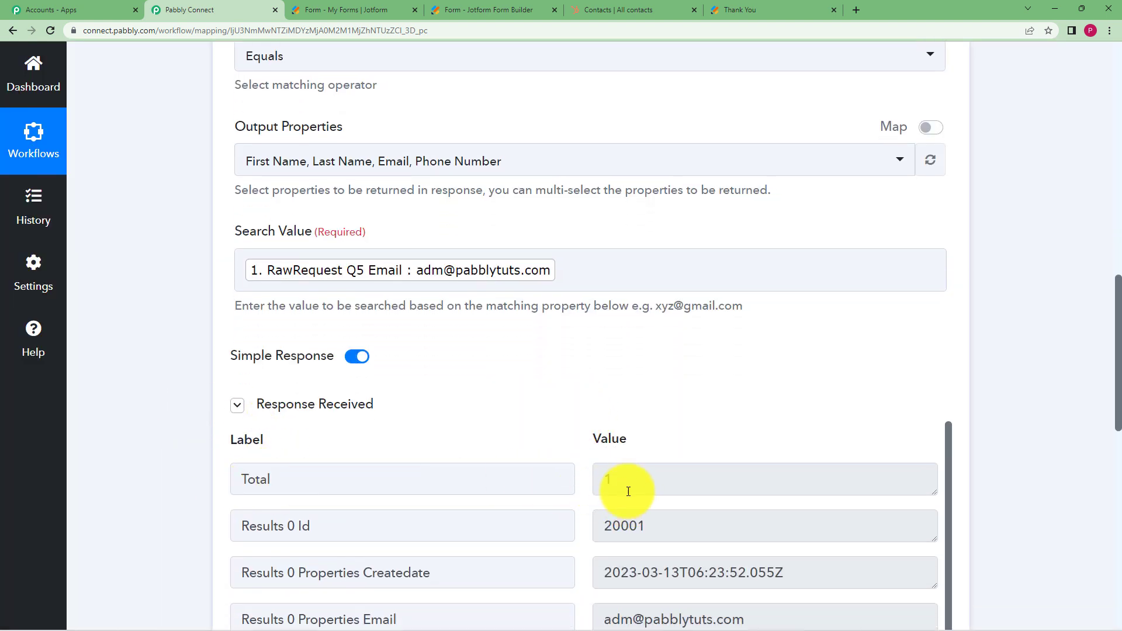
left_click(596, 488)
left_click(558, 361)
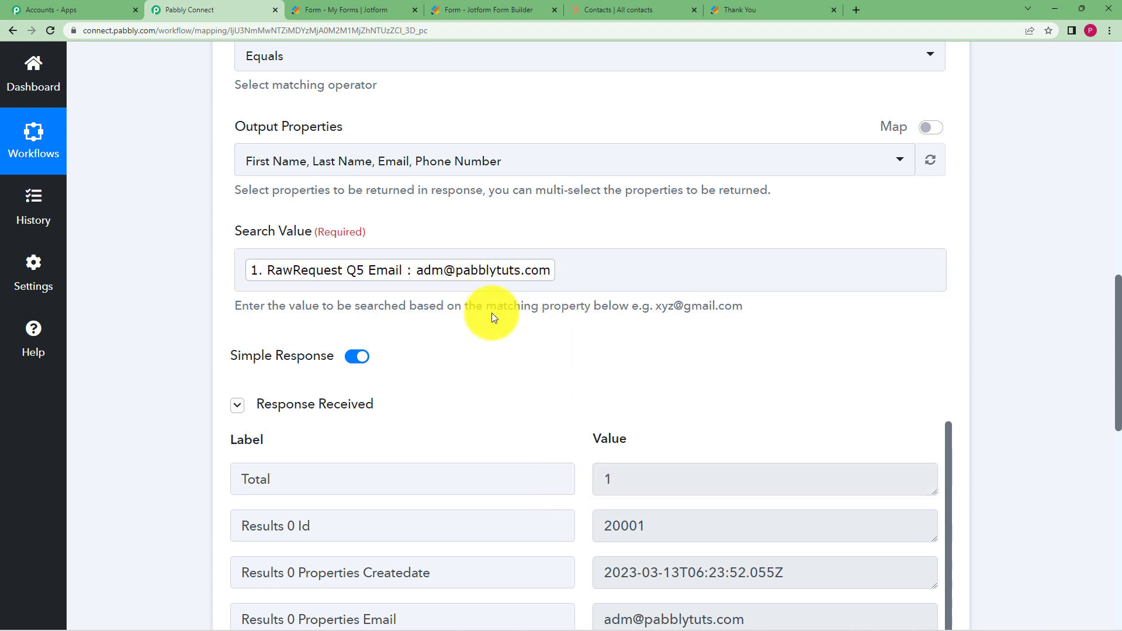
Review the returned contact's ID, names, email and phone against the HubSpot contacts list
scroll(493, 383, "down", 3)
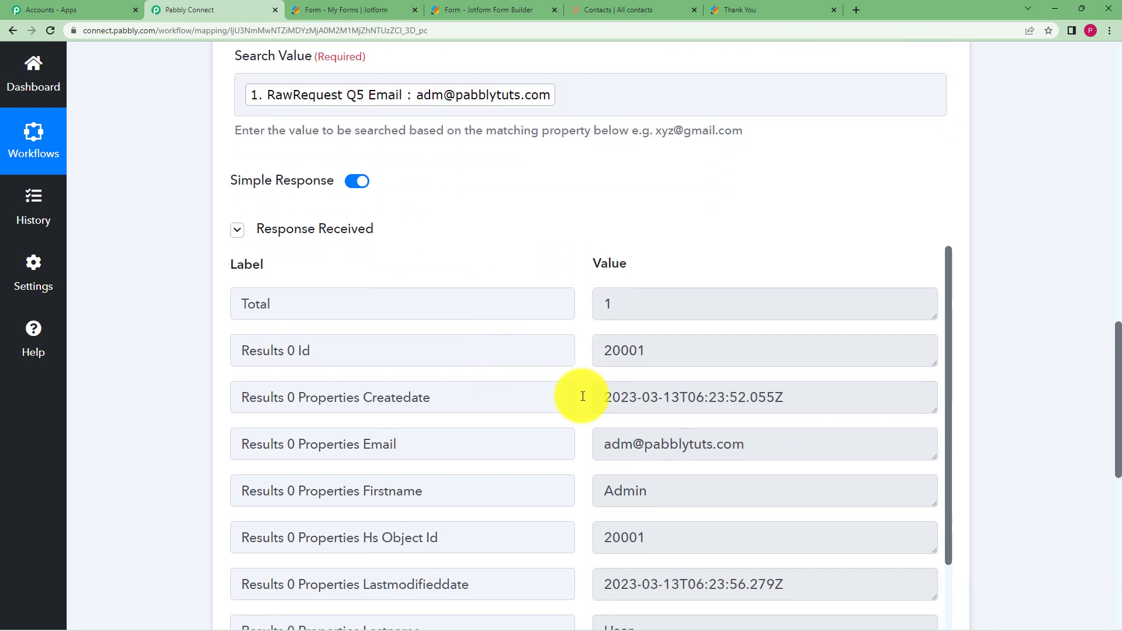
scroll(674, 488, "down", 1)
left_click_drag(672, 431, 587, 440)
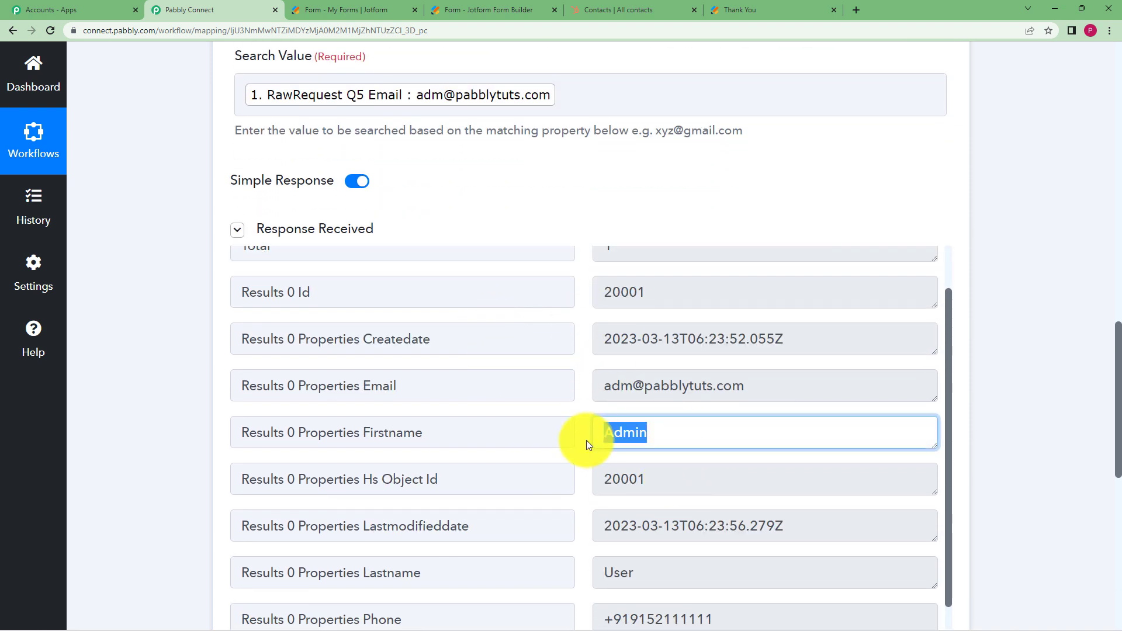
scroll(700, 506, "down", 1)
left_click_drag(659, 512, 563, 538)
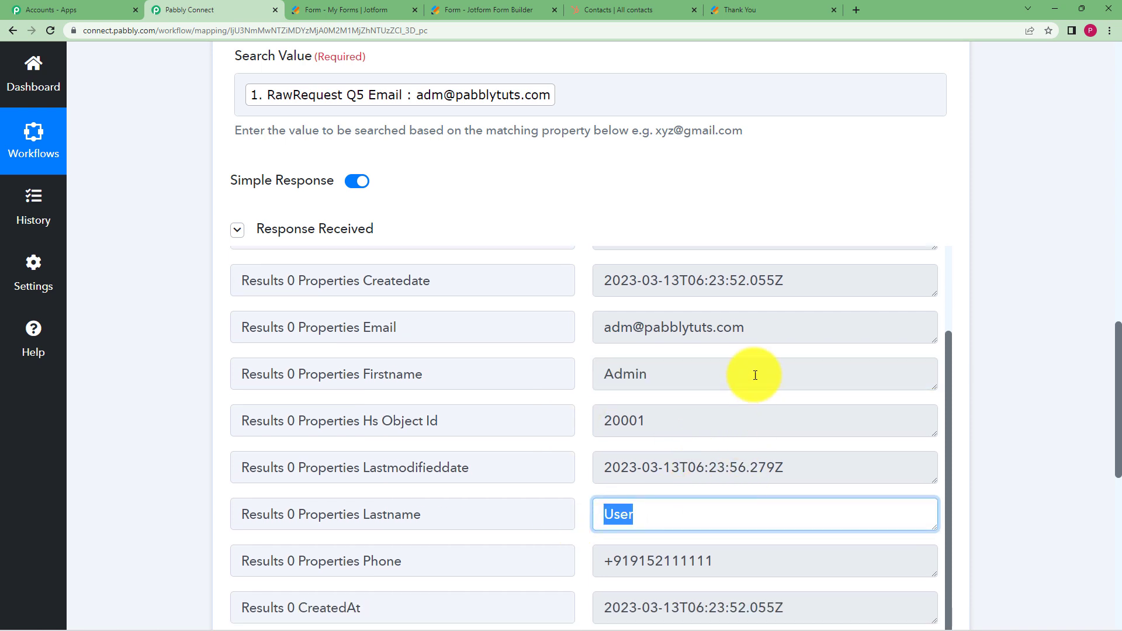
left_click_drag(752, 331, 591, 333)
scroll(744, 512, "down", 1)
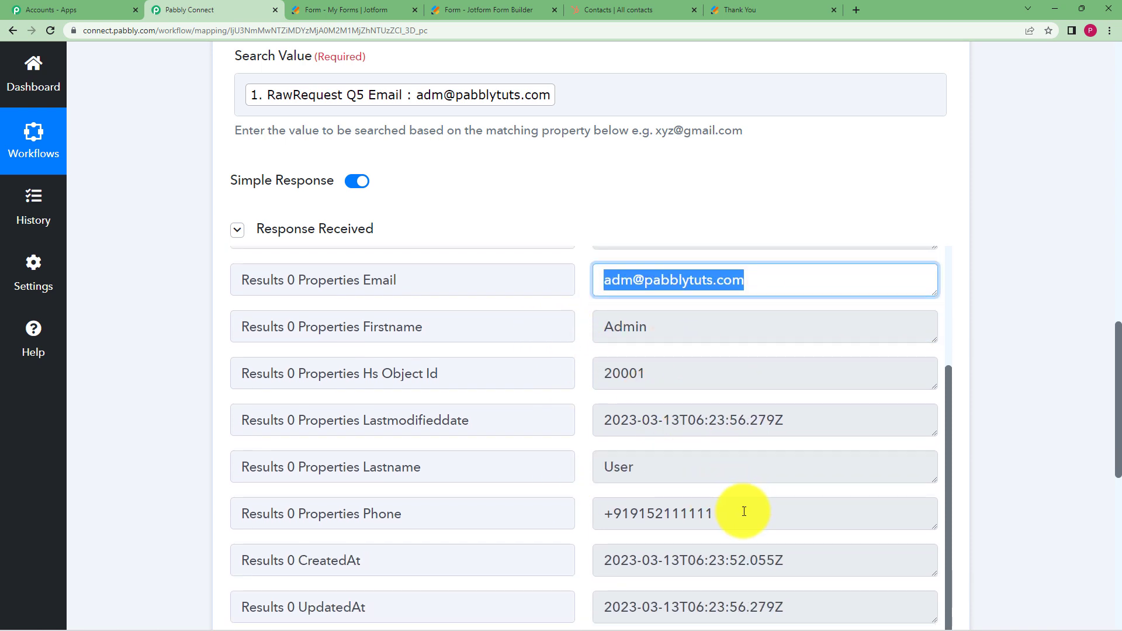
left_click_drag(744, 512, 543, 543)
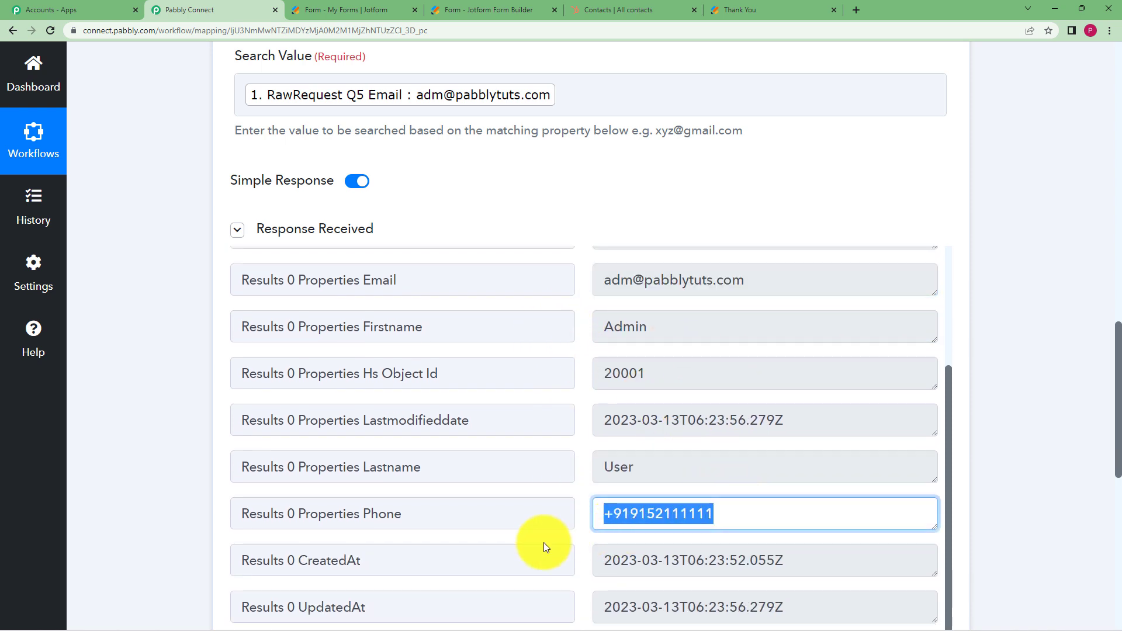
left_click(586, 5)
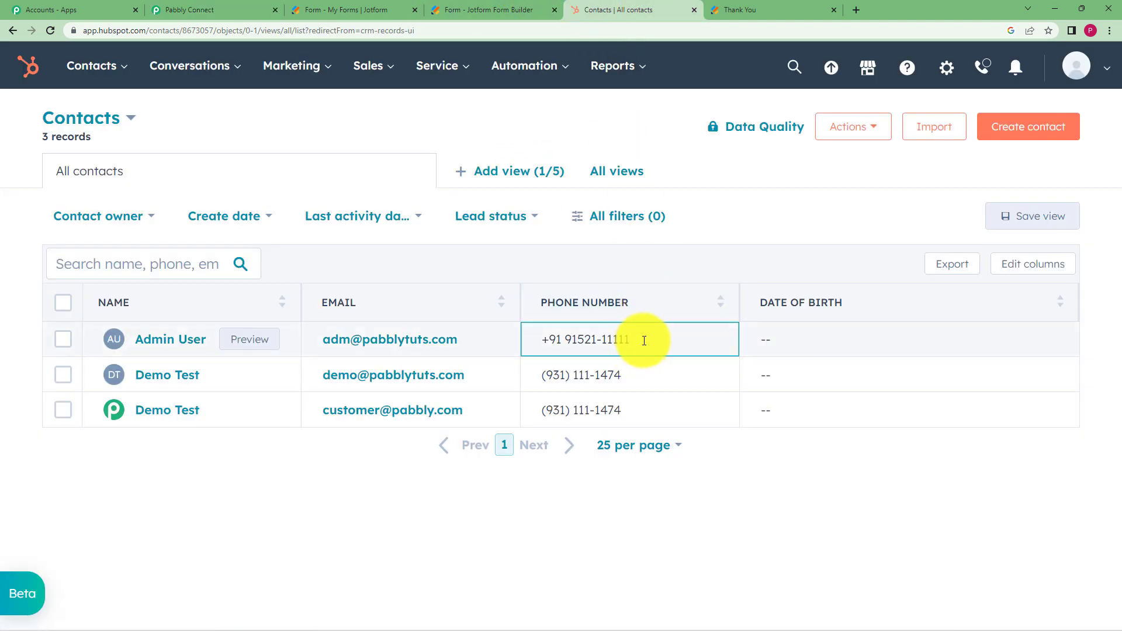
left_click(240, 4)
left_click(188, 412)
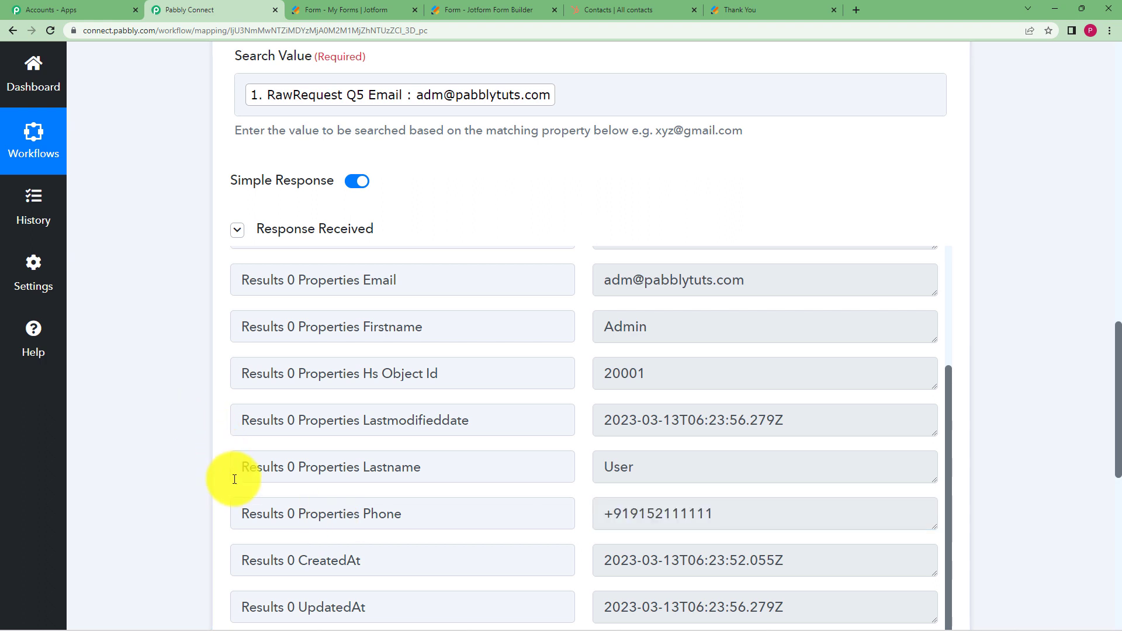
Save the Search a Contact step and dismiss the success confirmation
scroll(234, 477, "down", 4)
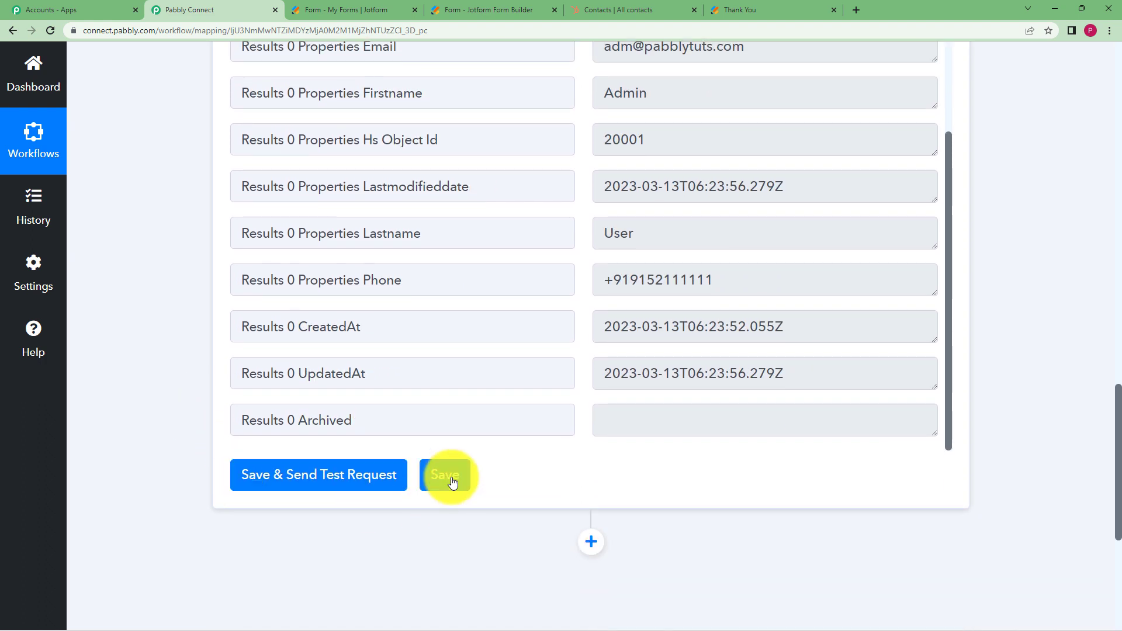
left_click(451, 478)
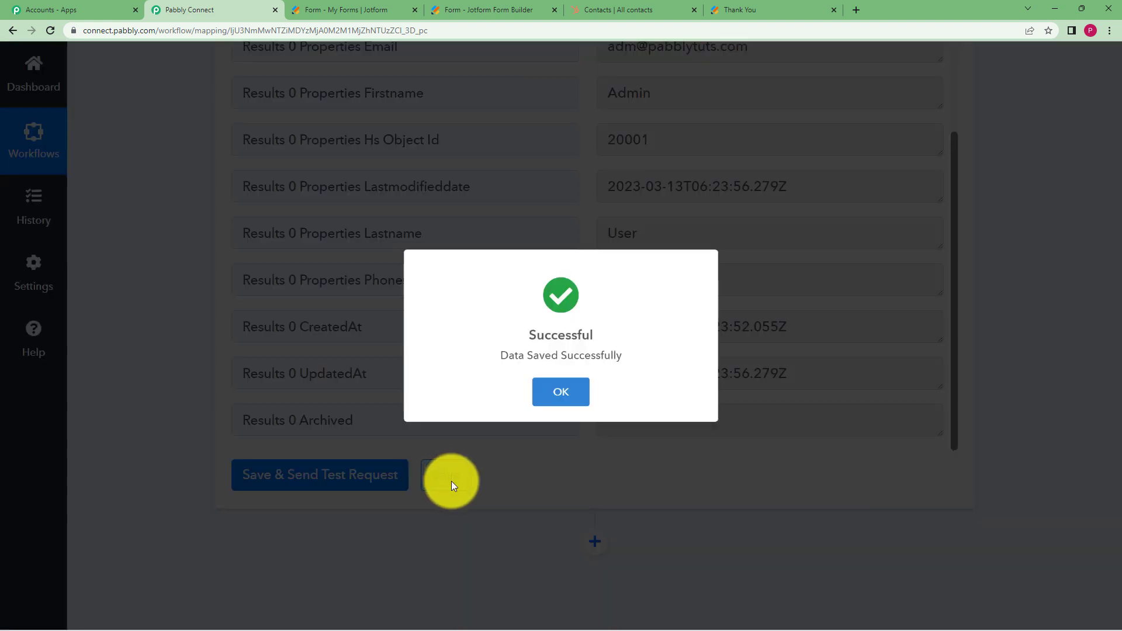
left_click(568, 395)
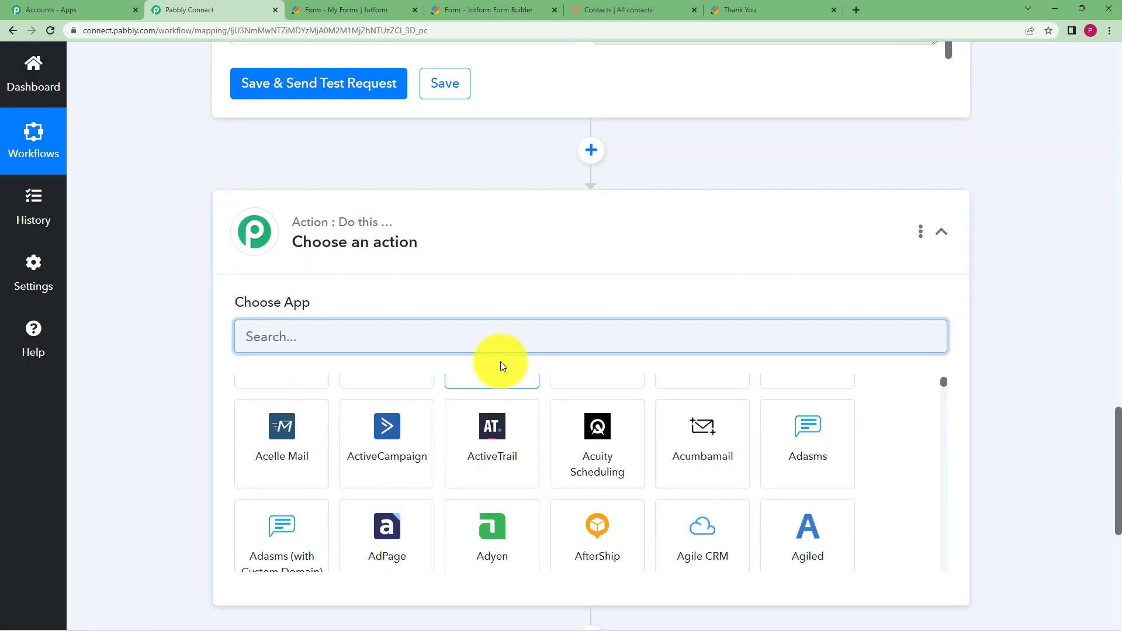
Add a Filter step whose label is the Jotform RawRequest Q5 Email field
type("filter")
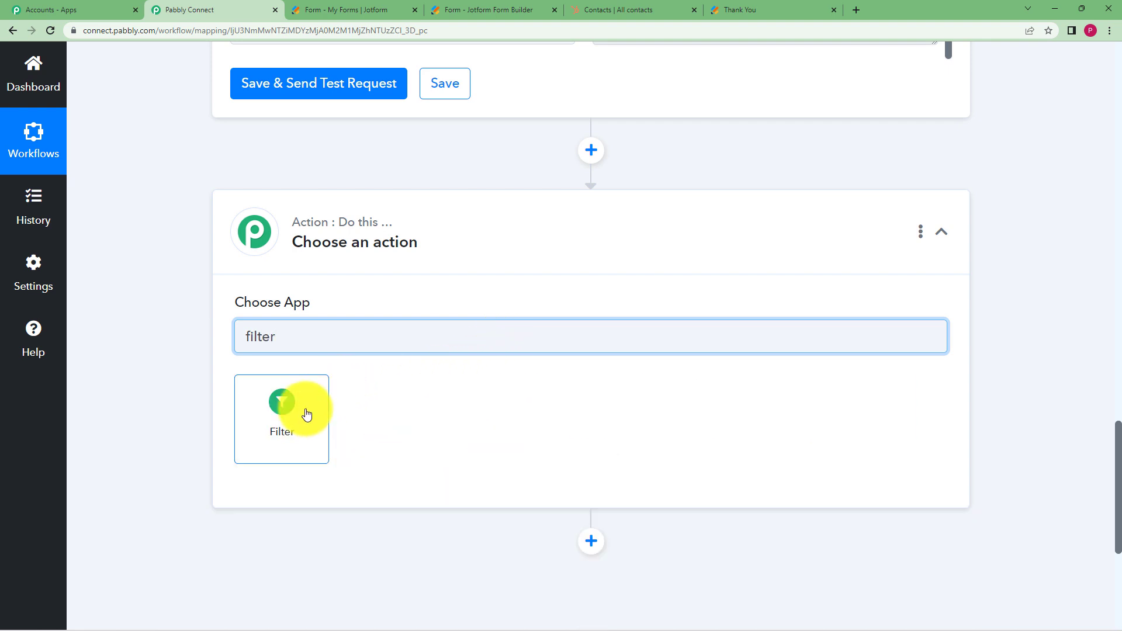
left_click(306, 413)
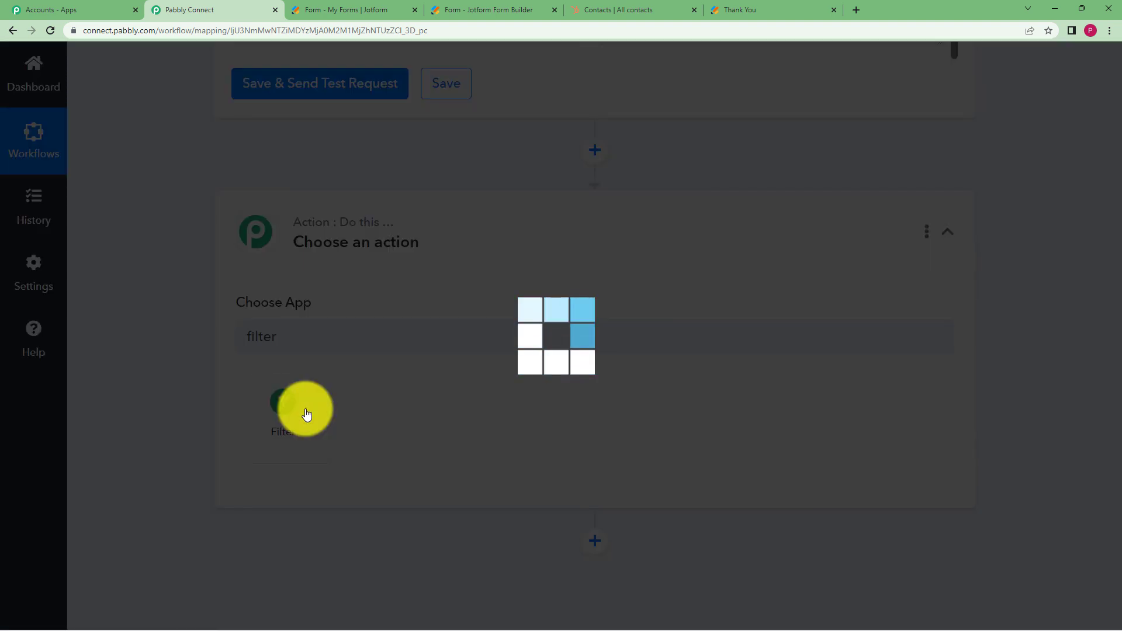
scroll(187, 363, "down", 2)
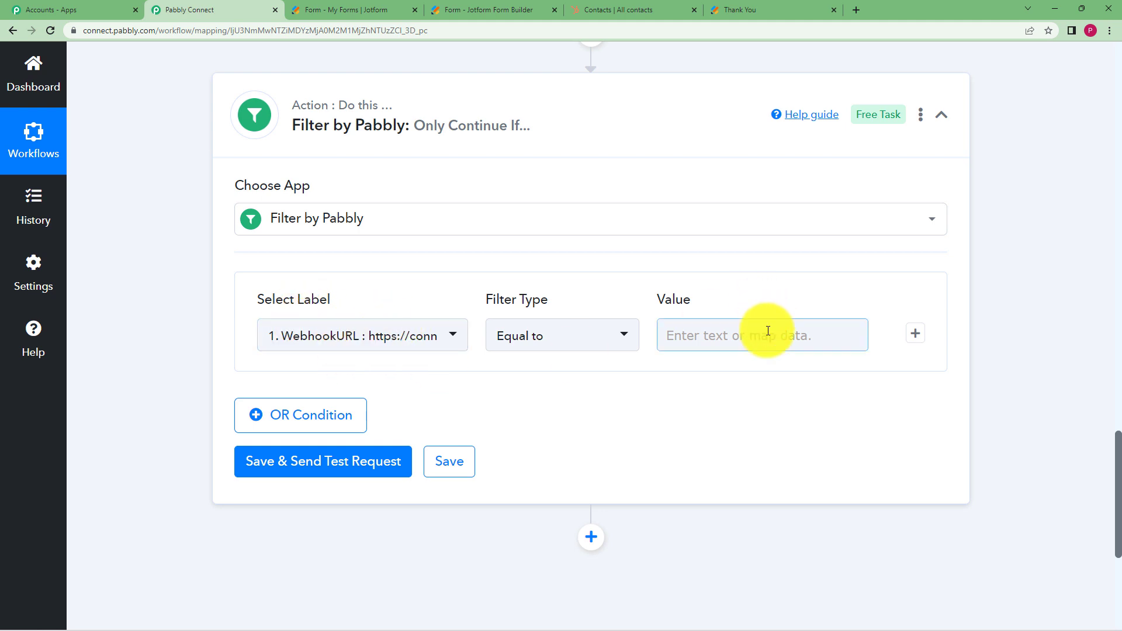
left_click(446, 342)
left_click(449, 423)
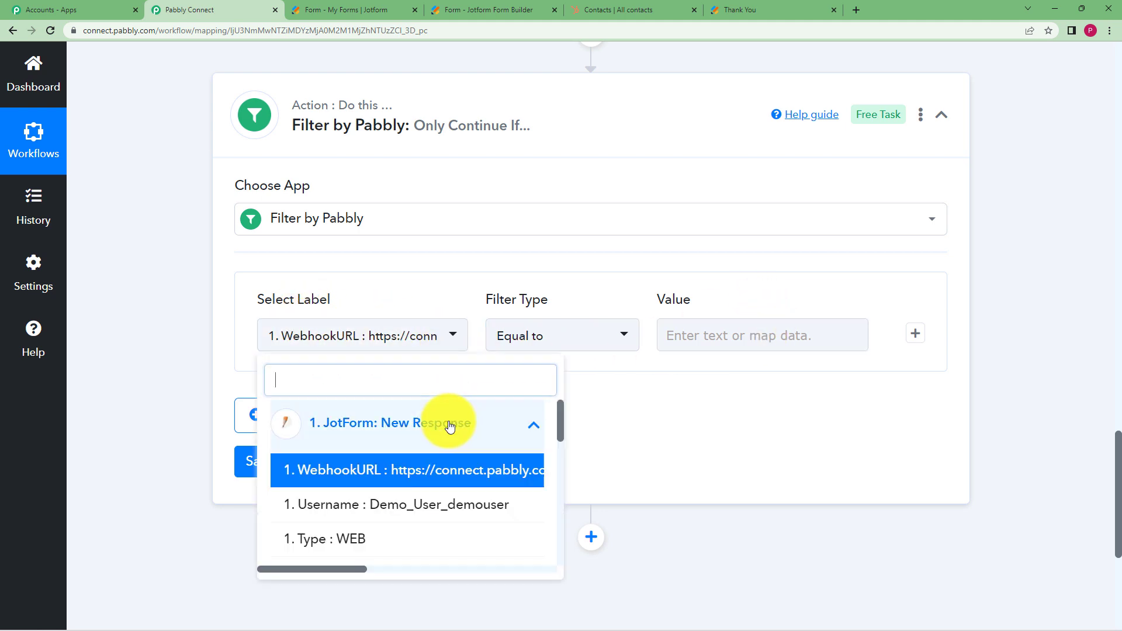
scroll(464, 467, "down", 3)
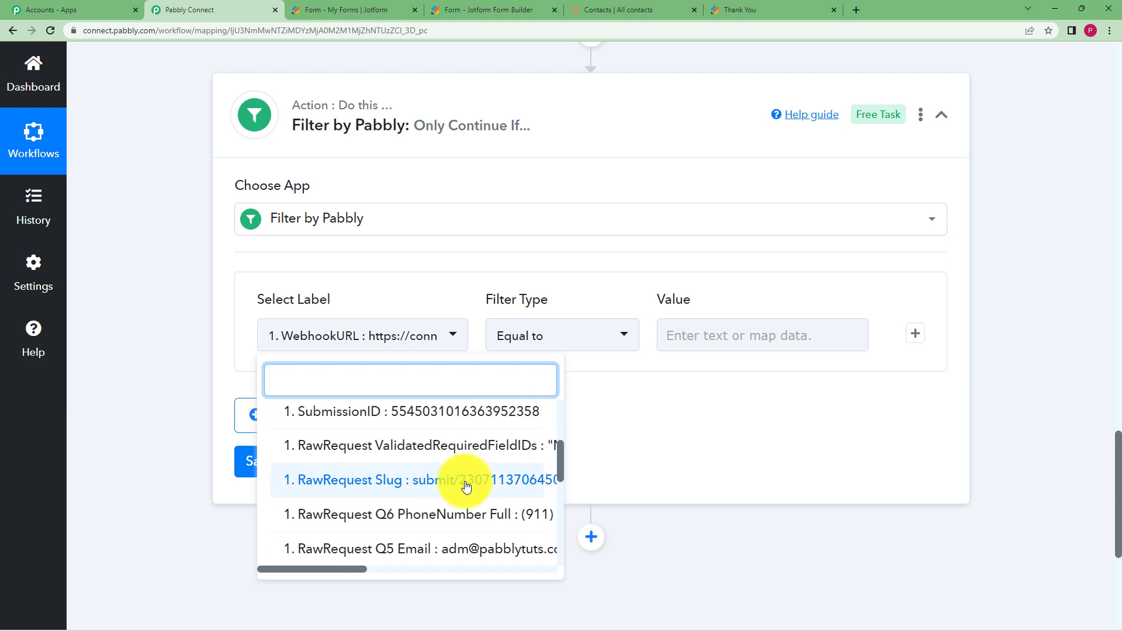
scroll(466, 486, "down", 3)
left_click(485, 421)
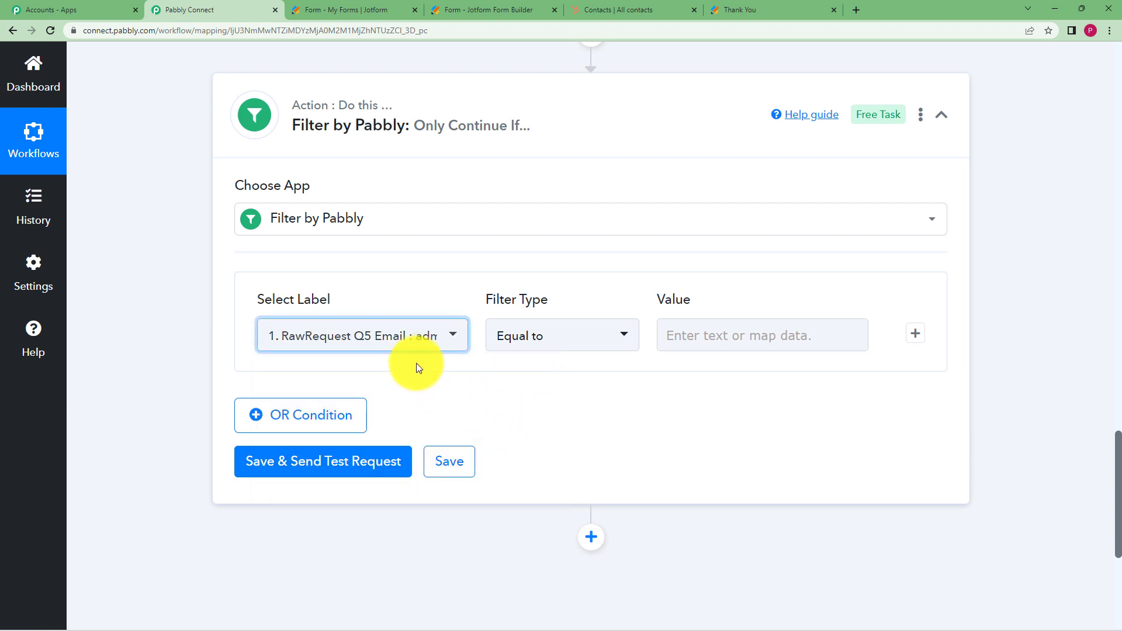
Keep Equal to, map HubSpot Results 0 Properties Email as the value, and test the filter
left_click(723, 346)
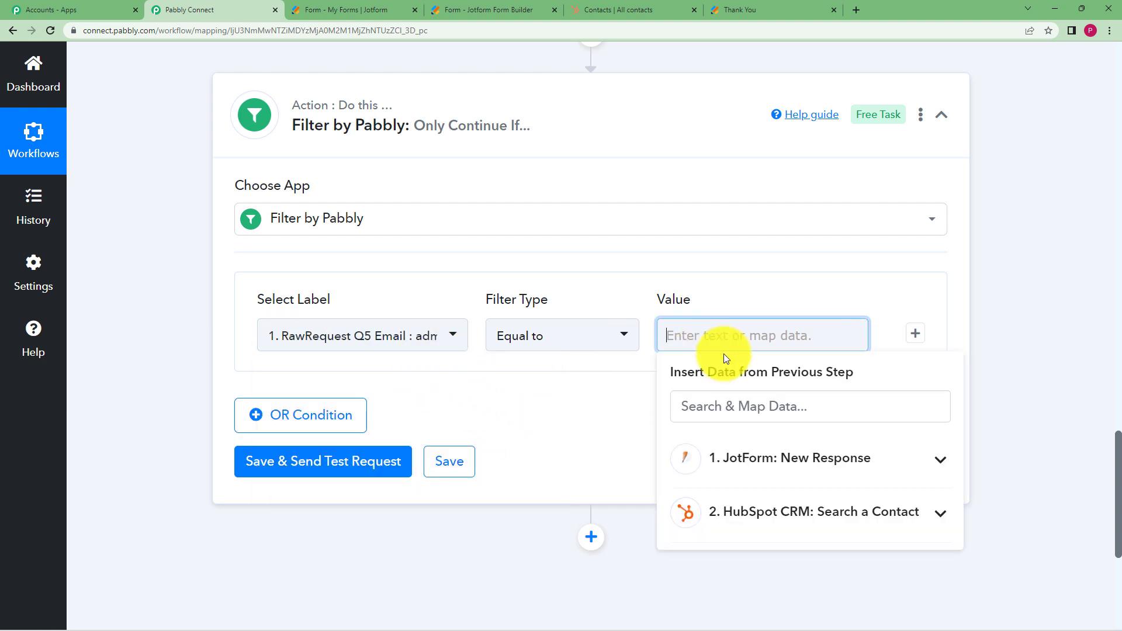
left_click(782, 504)
scroll(856, 503, "down", 3)
left_click(857, 541)
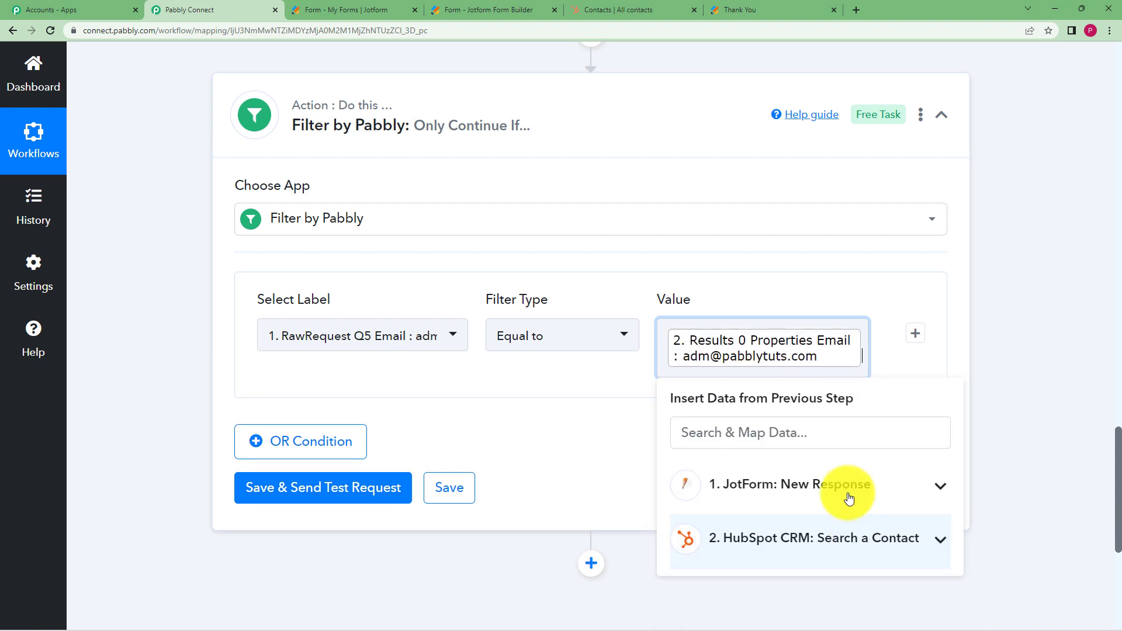
left_click(687, 394)
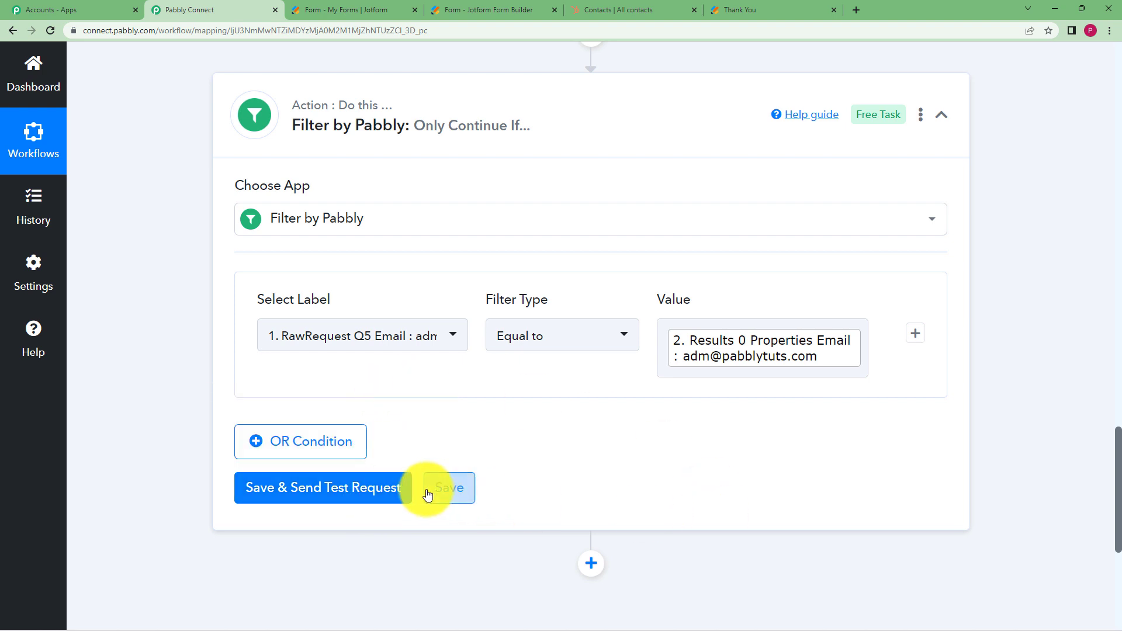
left_click(360, 494)
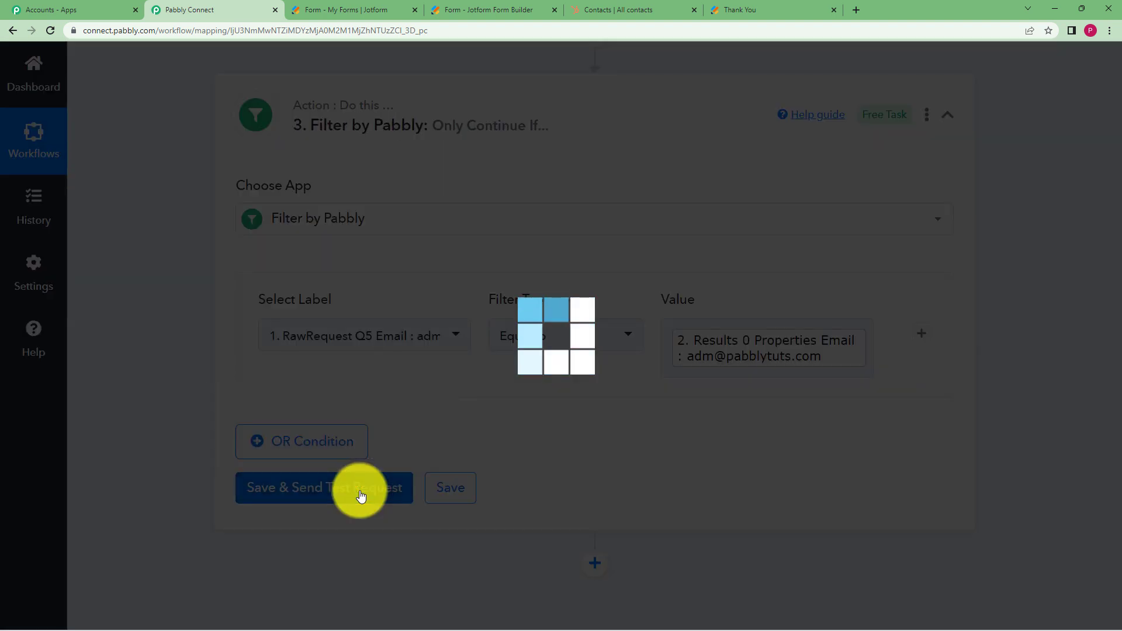
Save the tested filter, dismiss the saved message, and add a new action step after it
scroll(586, 439, "down", 2)
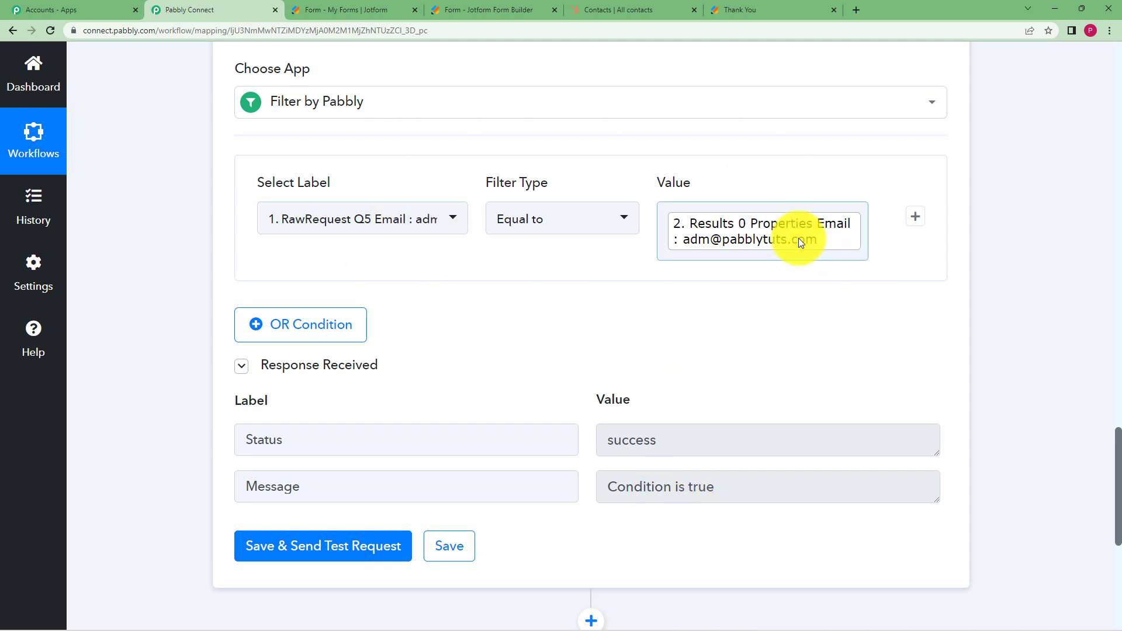
left_click(465, 553)
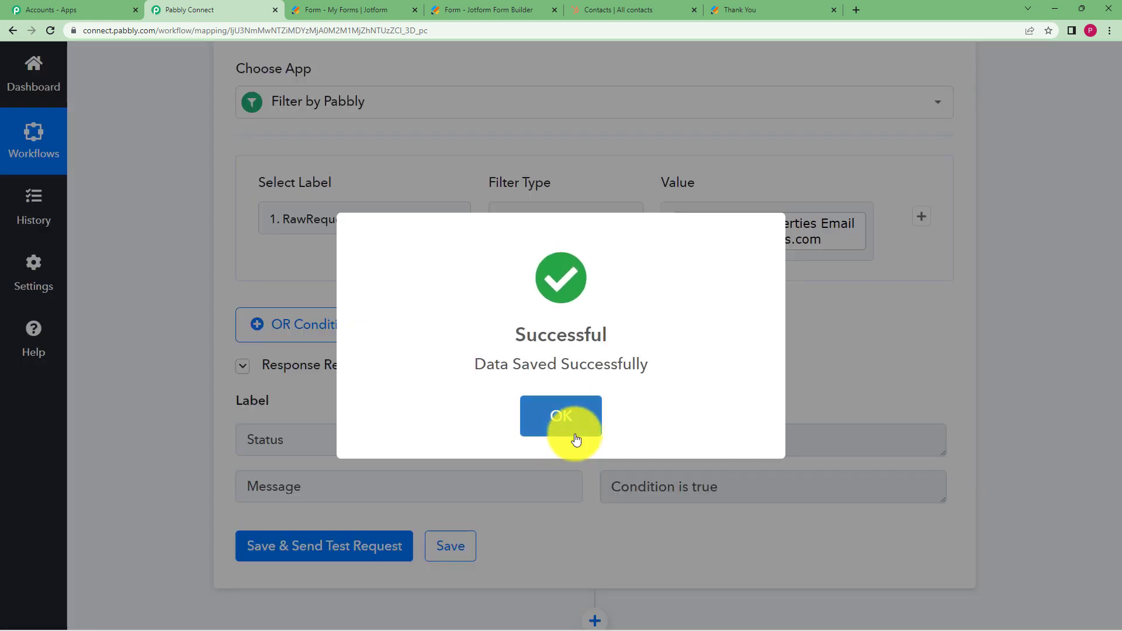
left_click(571, 430)
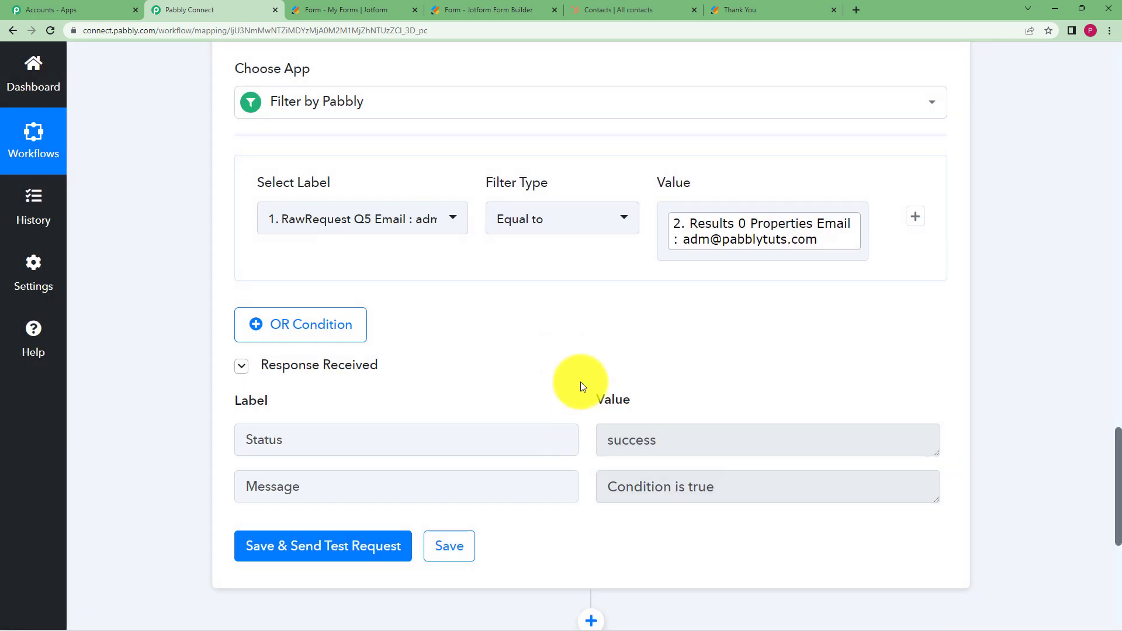
scroll(581, 378, "down", 2)
scroll(587, 398, "down", 1)
left_click(594, 446)
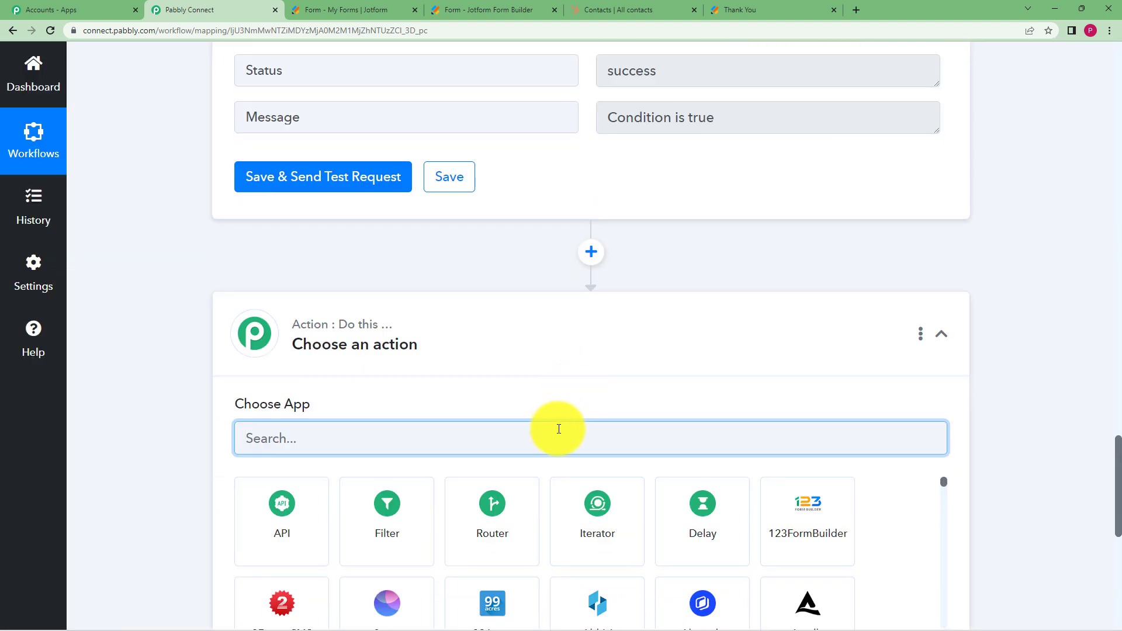
Set the new step to HubSpot CRM's Update a Contact event and start connecting an account
type("Hubspo")
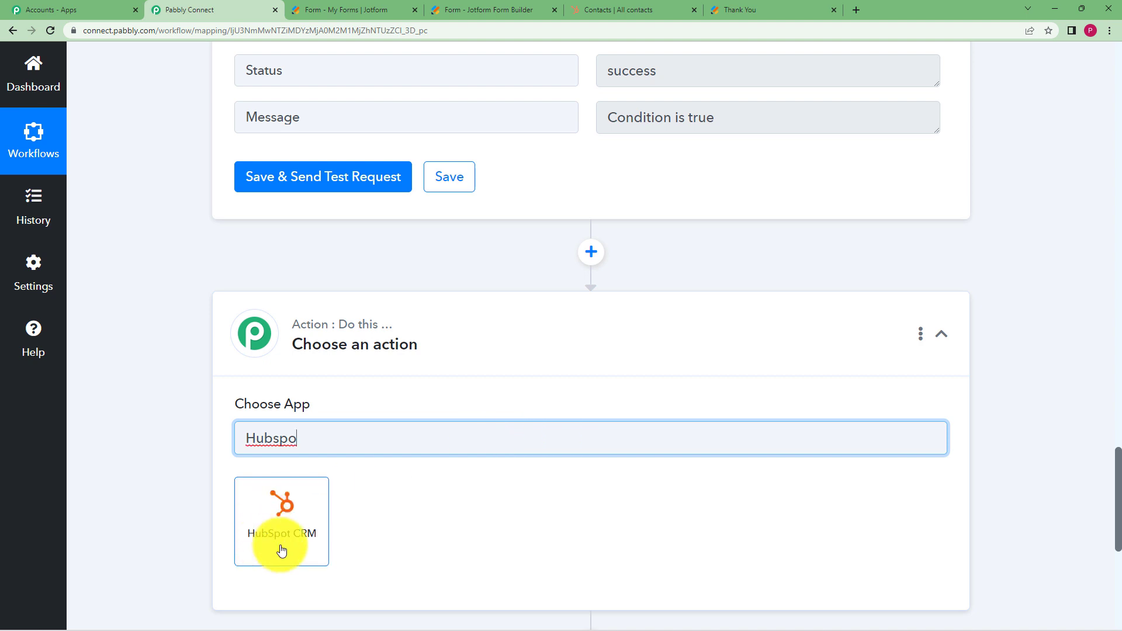
left_click(283, 546)
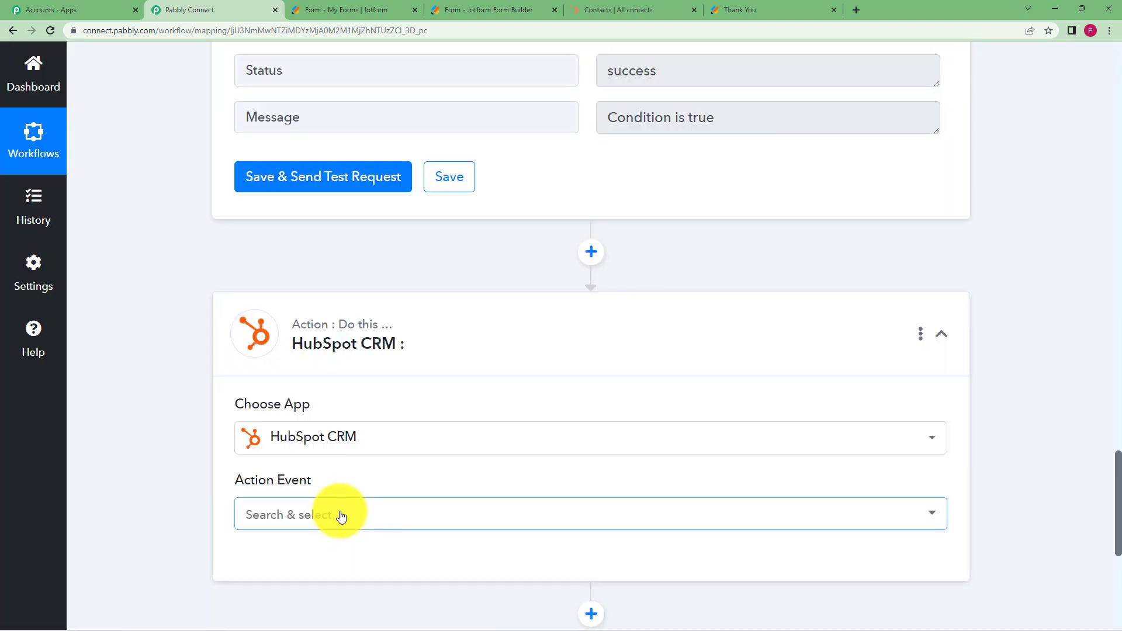
left_click(341, 515)
type("update")
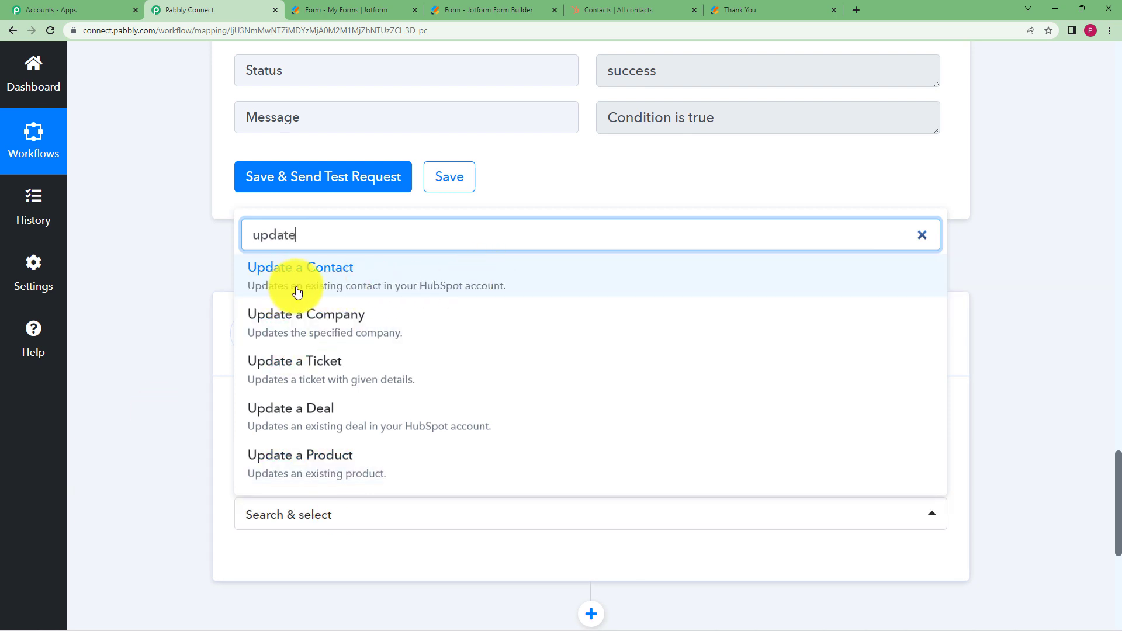
left_click(485, 269)
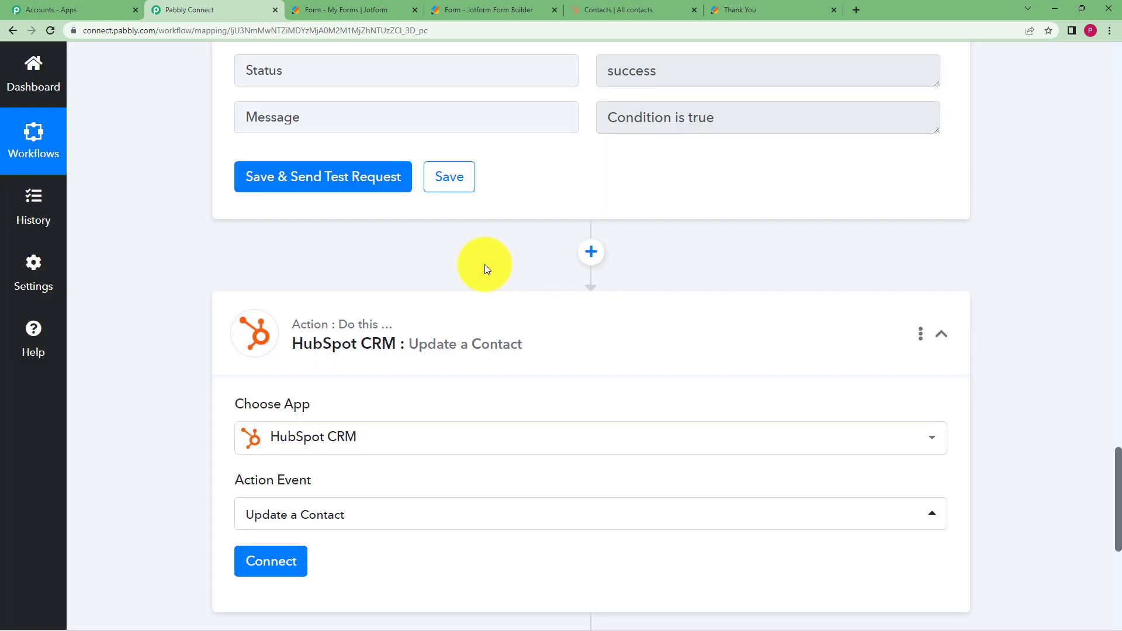
left_click(287, 565)
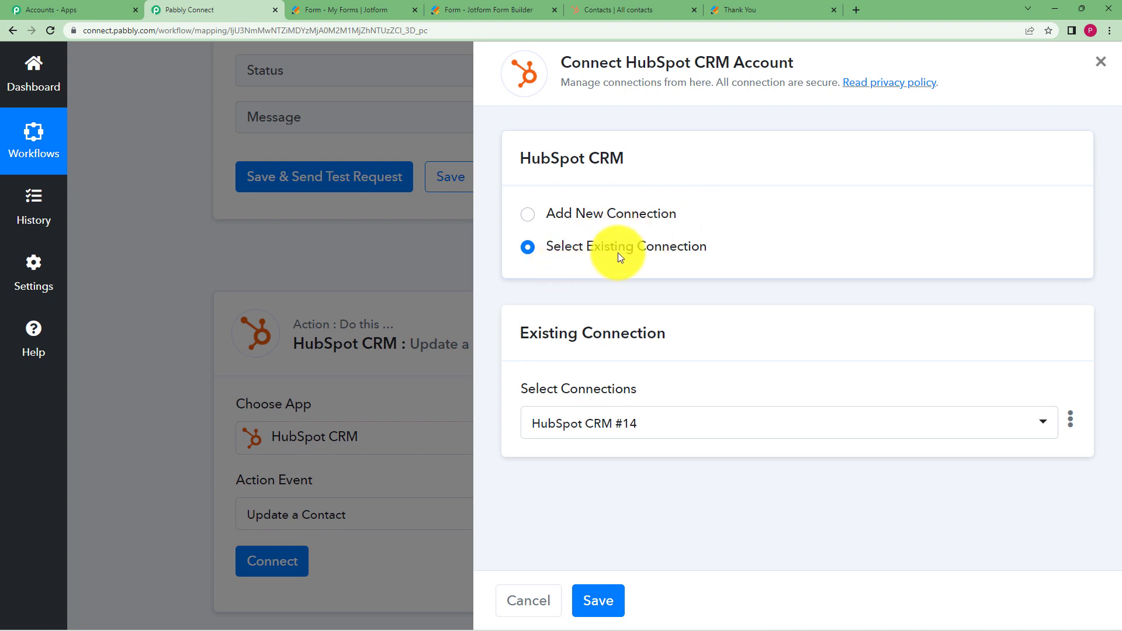
Reuse the HubSpot CRM #14 connection and set Contact ID to the admin contact's email
left_click(598, 591)
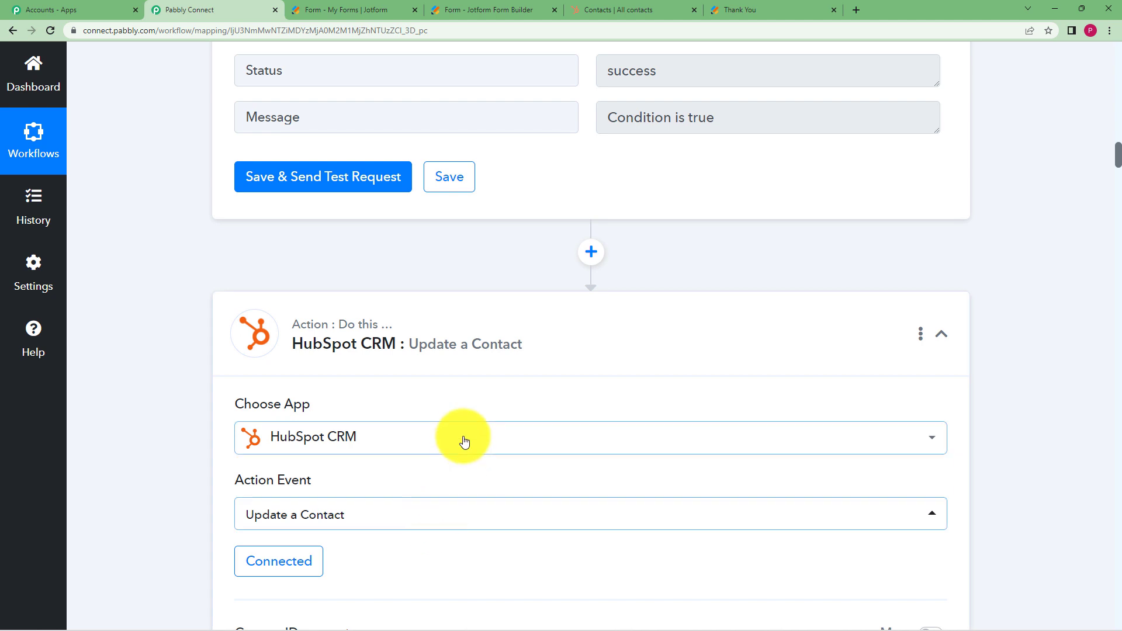
scroll(463, 439, "down", 5)
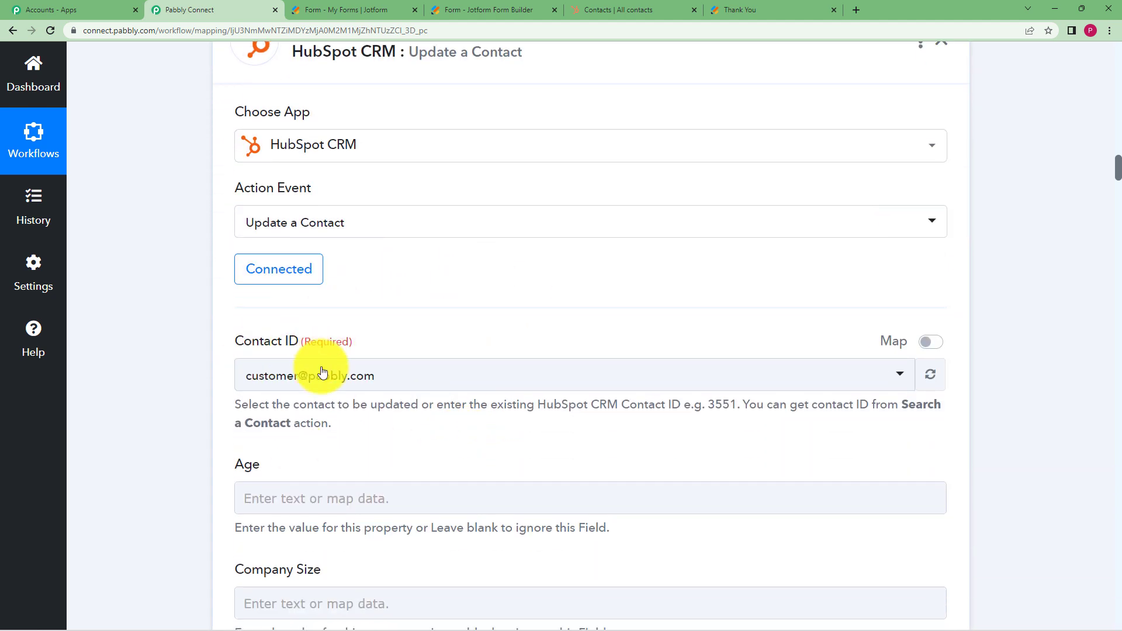
left_click(272, 374)
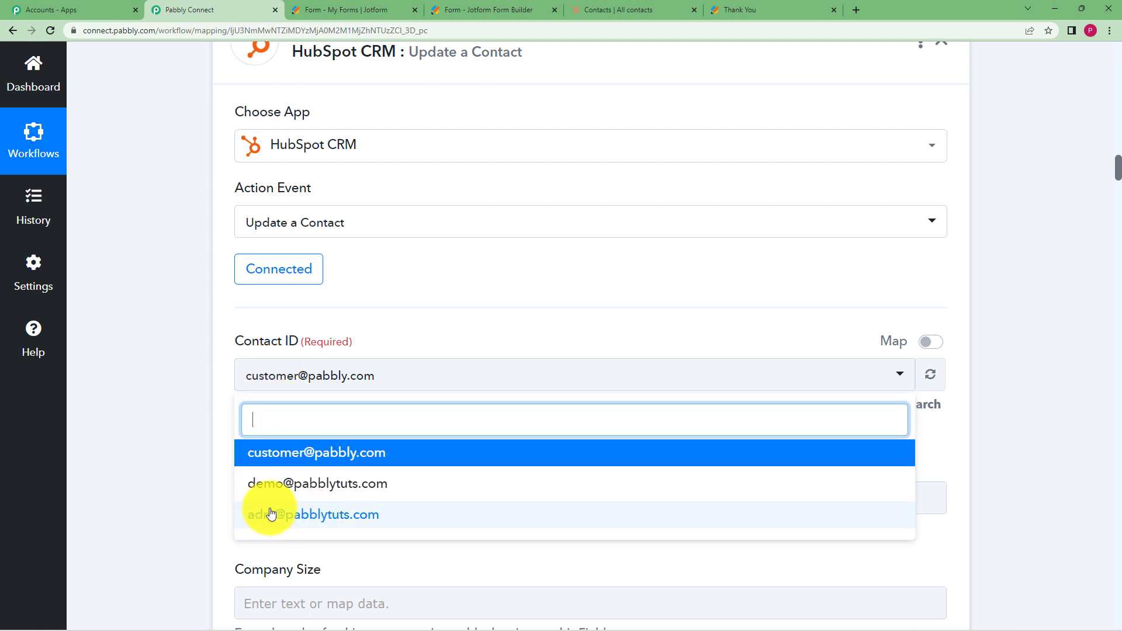
left_click(266, 453)
left_click(341, 378)
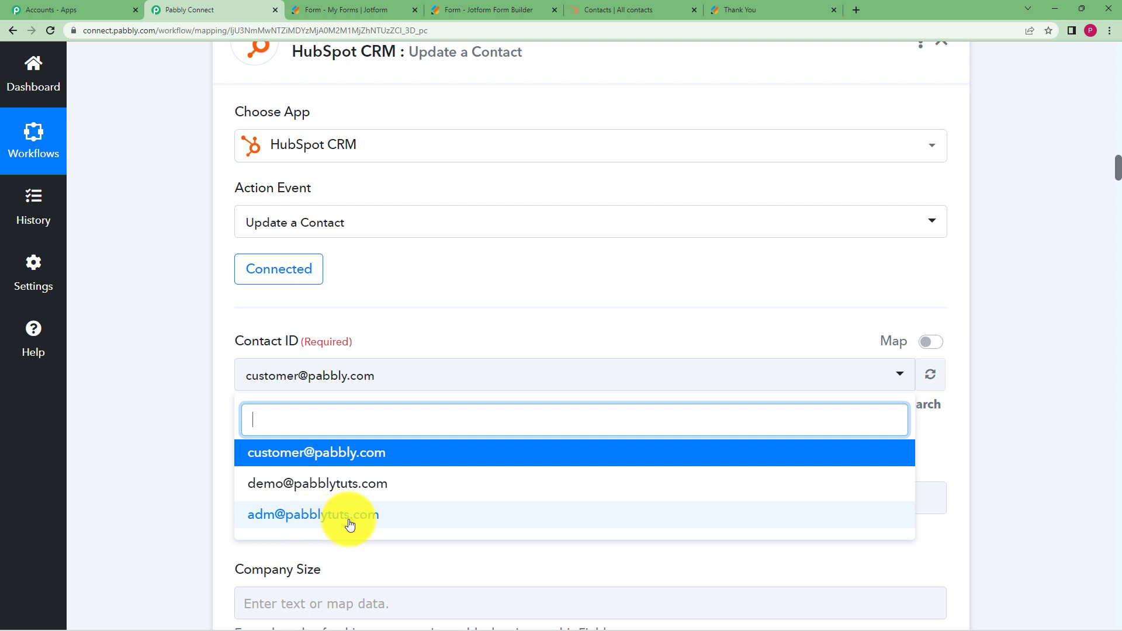
left_click(368, 516)
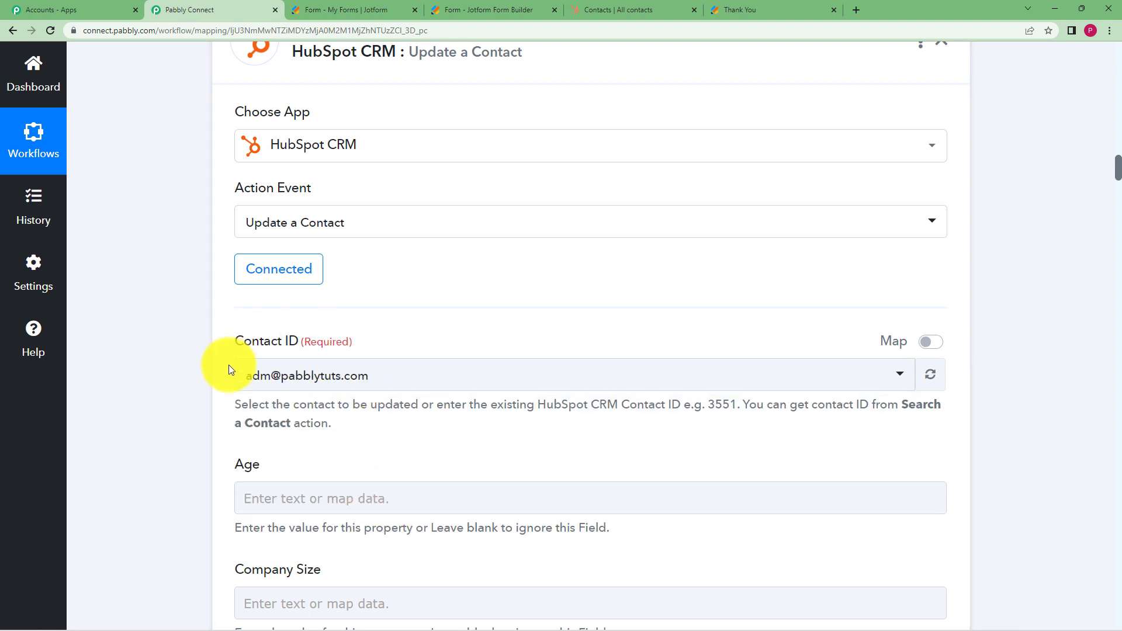
scroll(212, 399, "down", 2)
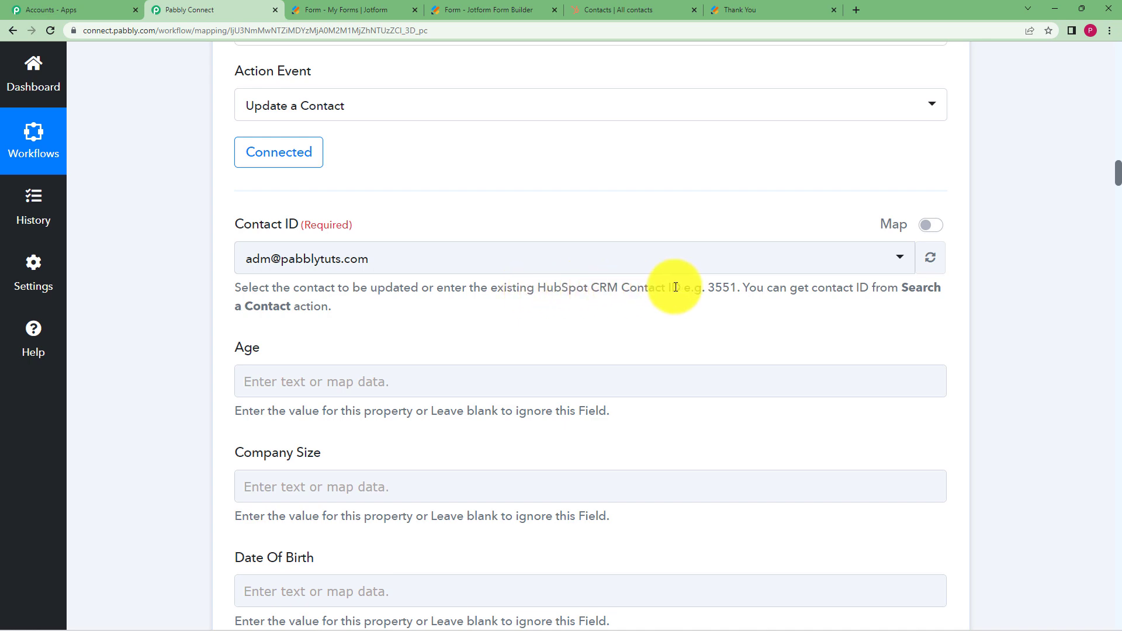
Confirm the Update a Contact step's Contact ID is set to the admin contact (ID 20001)
scroll(781, 181, "up", 8)
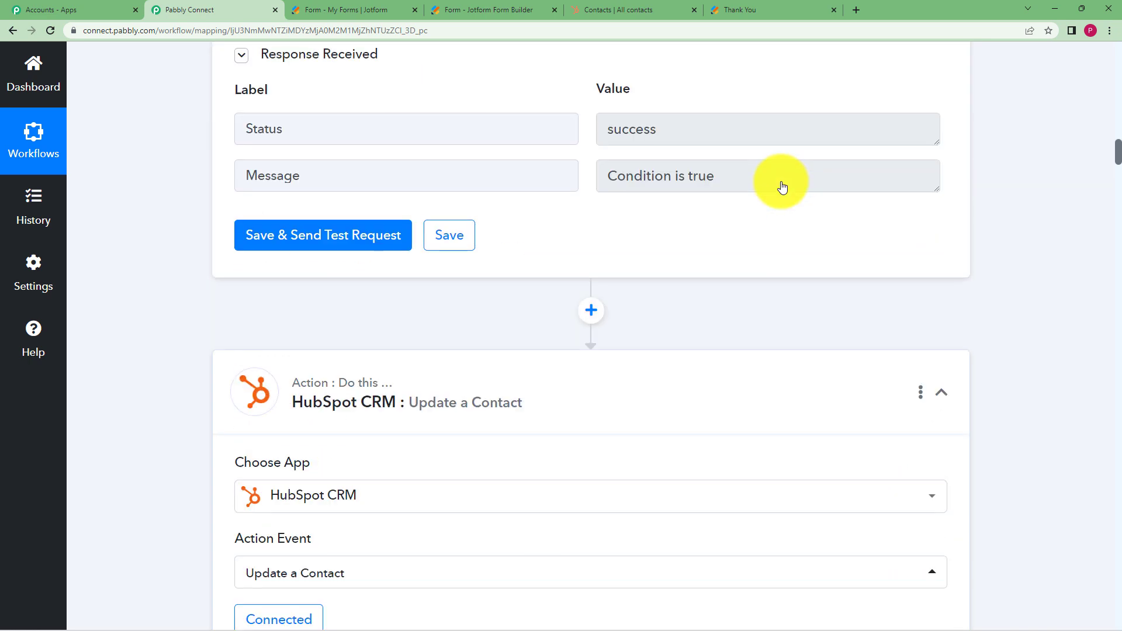
scroll(782, 186, "up", 15)
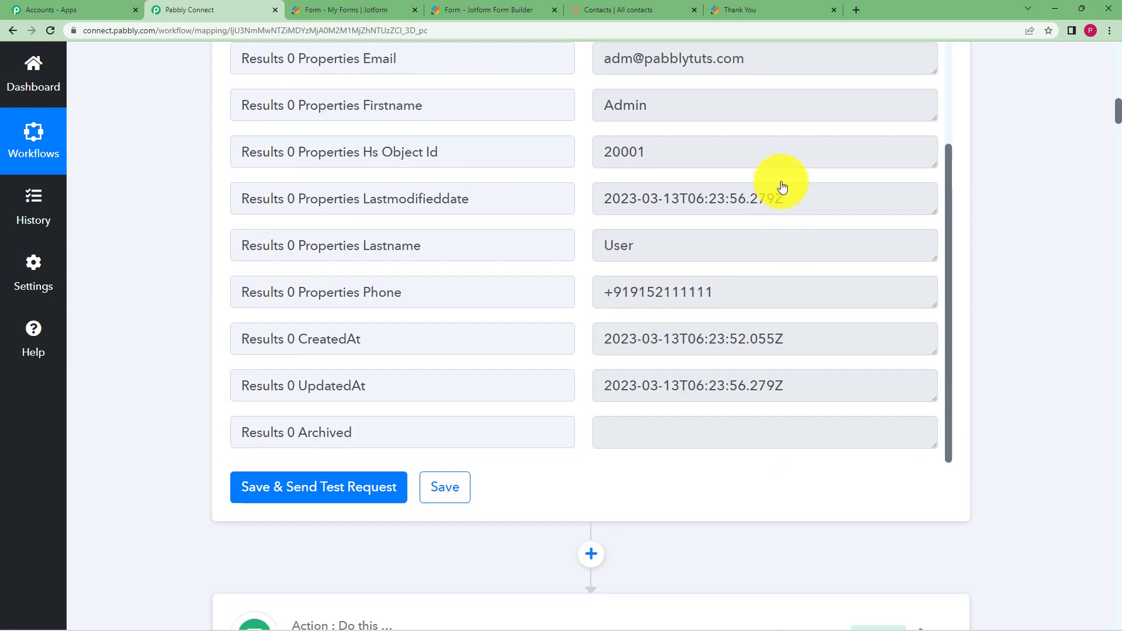
scroll(782, 186, "up", 4)
scroll(653, 357, "up", 3)
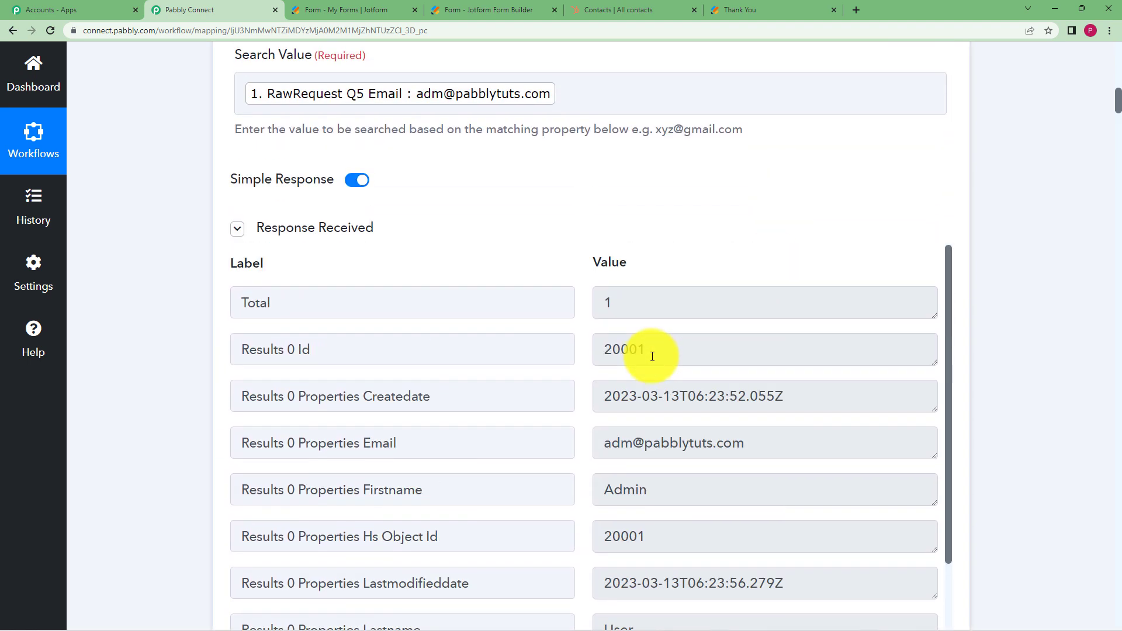
left_click_drag(652, 357, 602, 359)
left_click(687, 219)
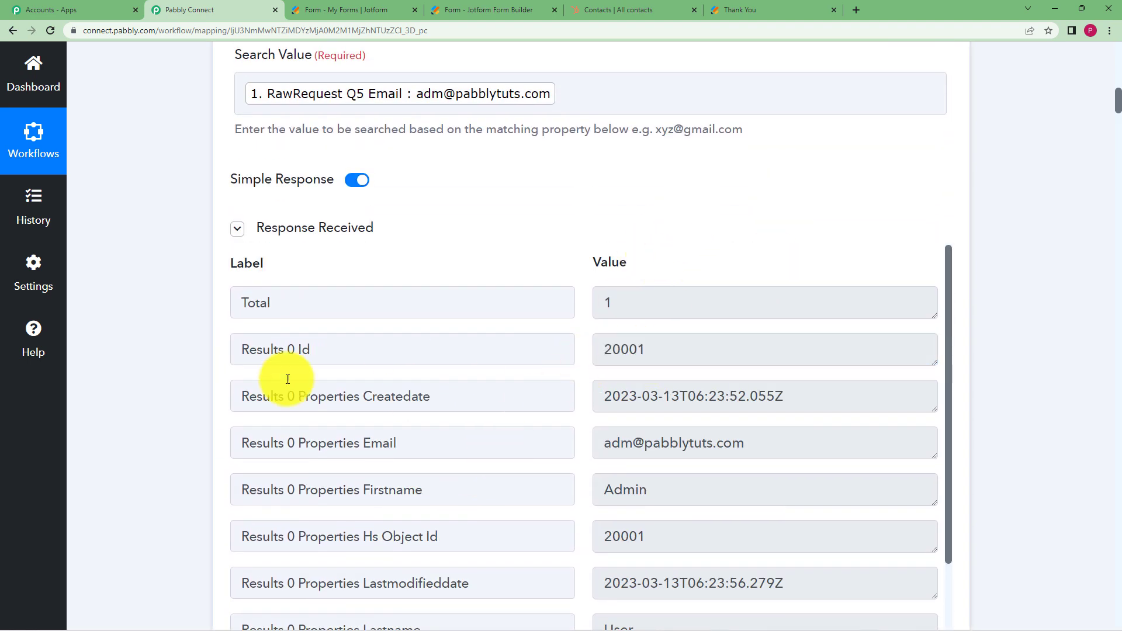
scroll(154, 350, "down", 15)
scroll(154, 350, "down", 10)
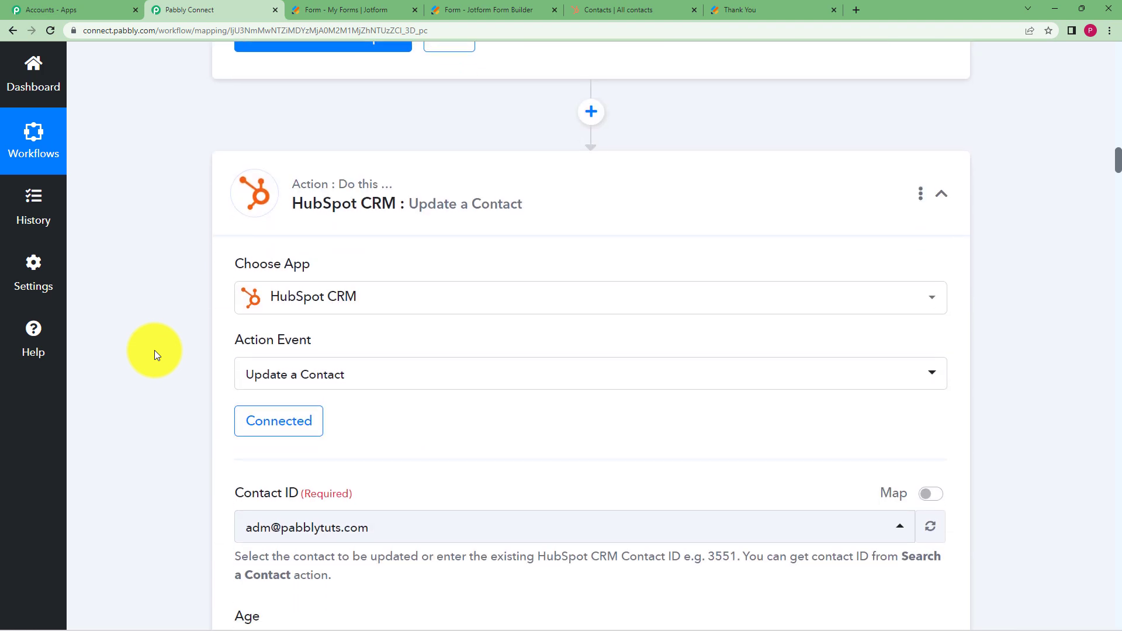
left_click(441, 259)
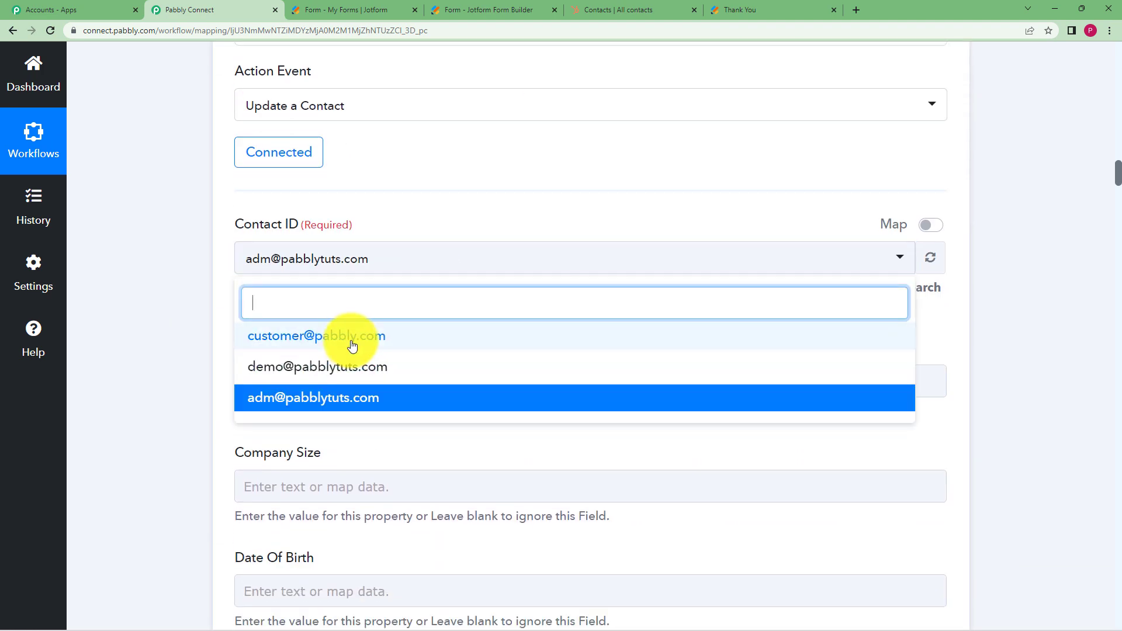
left_click(353, 400)
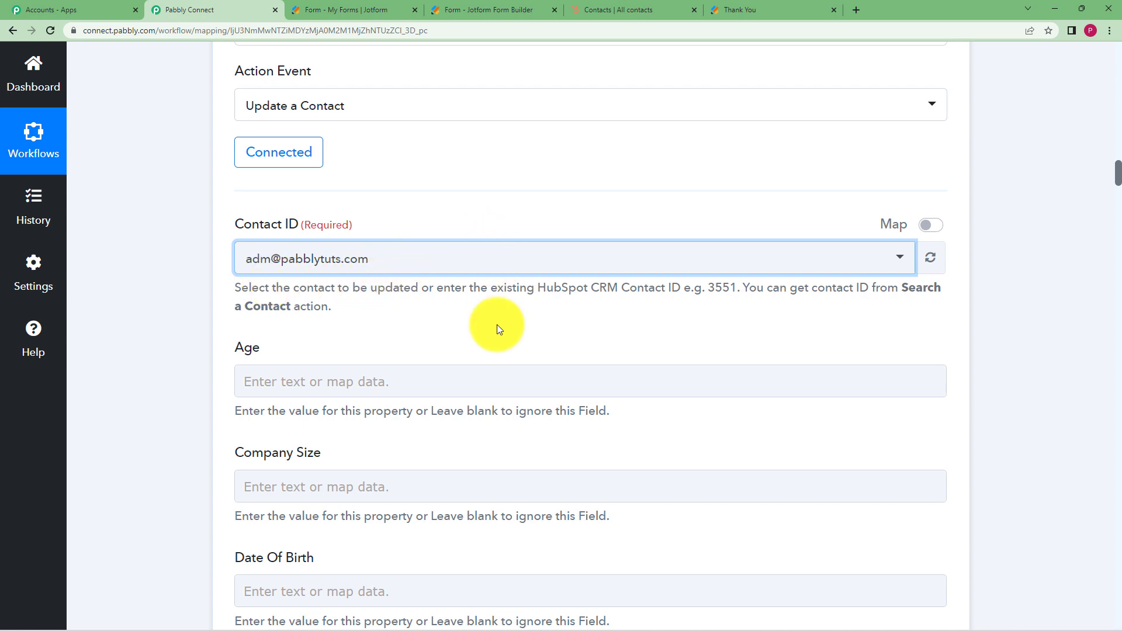
Map First Name to the JotForm New Response's Q4 Name First answer
scroll(205, 206, "down", 5)
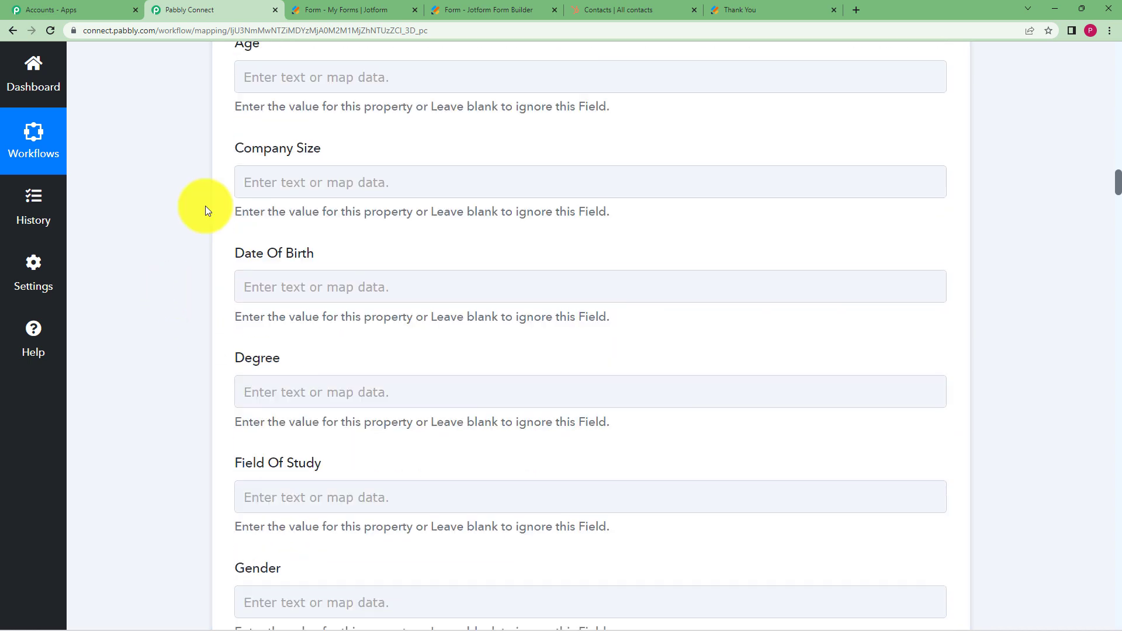
scroll(205, 208, "down", 15)
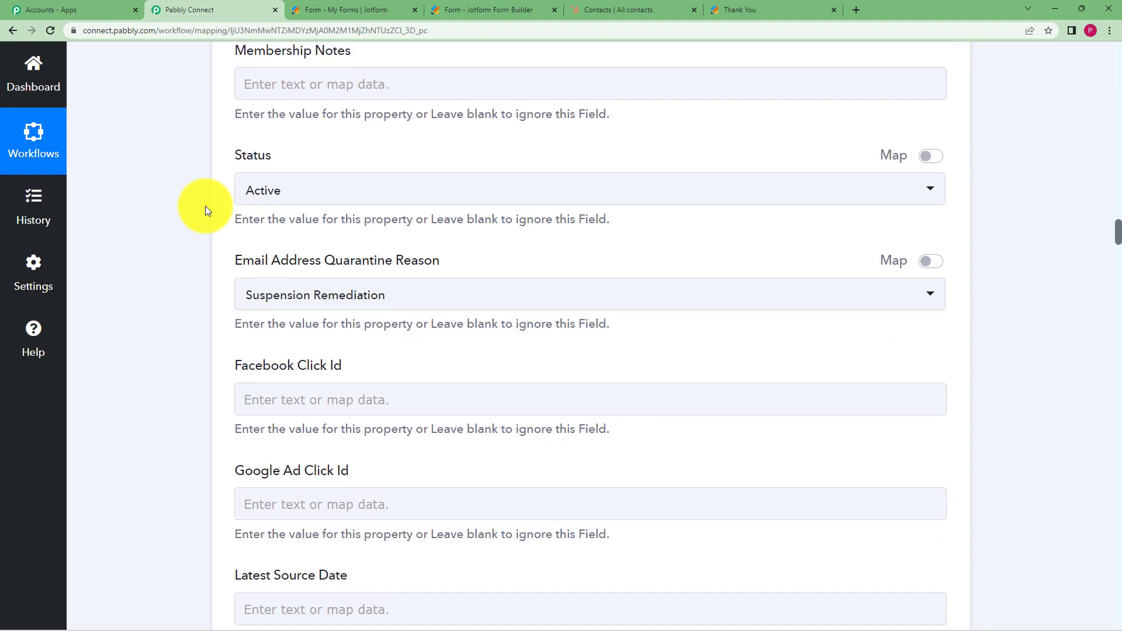
scroll(205, 208, "down", 13)
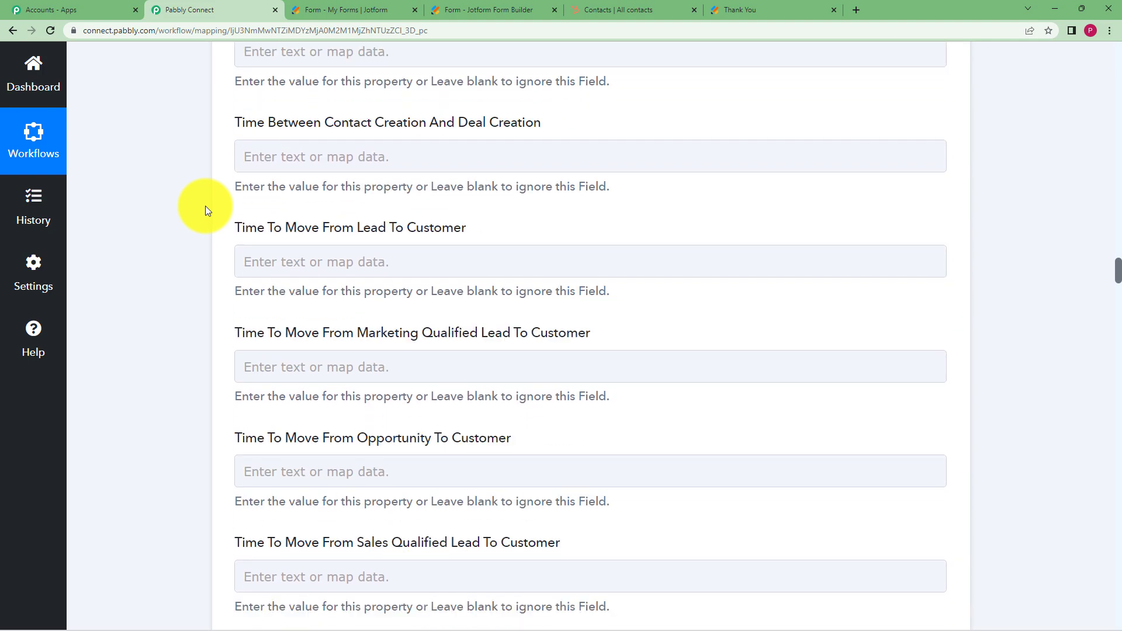
scroll(205, 208, "down", 14)
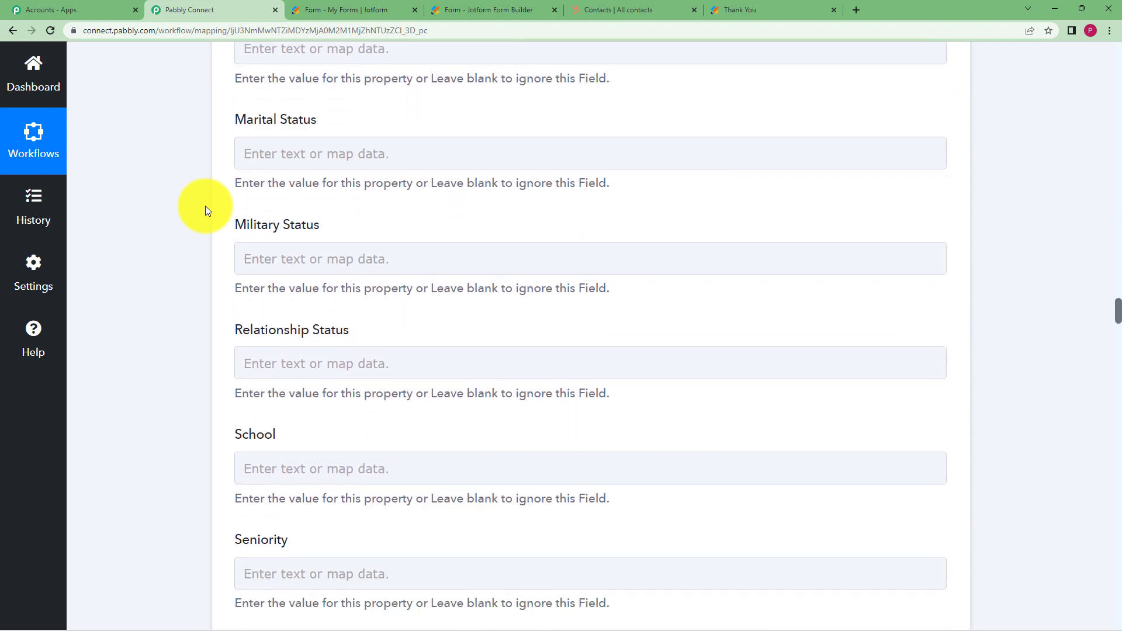
scroll(206, 209, "down", 10)
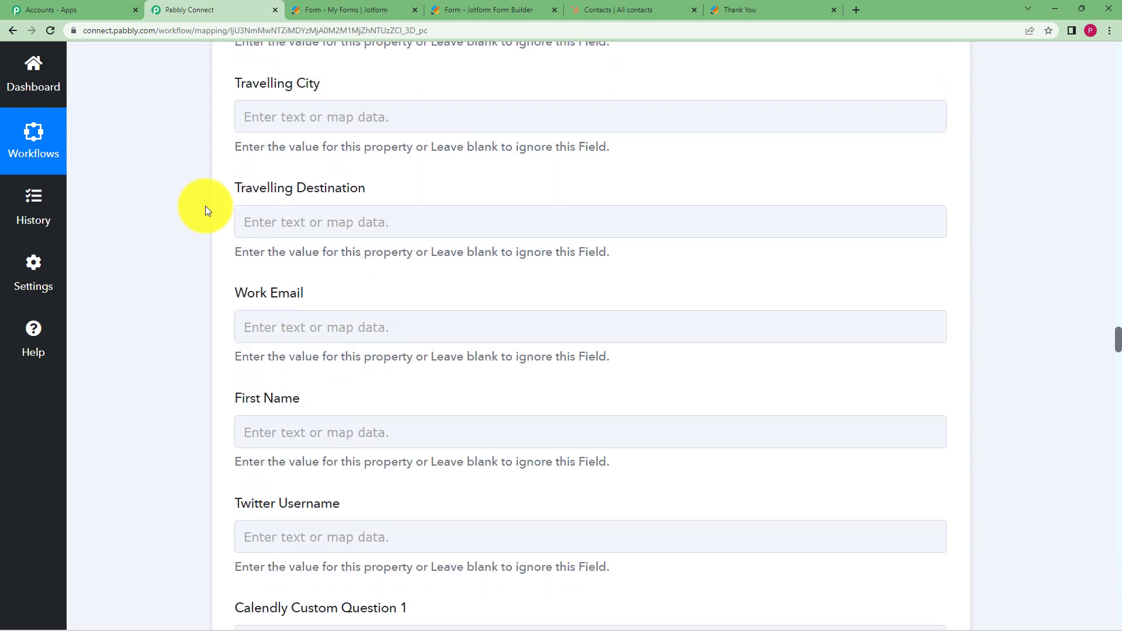
scroll(205, 210, "down", 3)
left_click(321, 225)
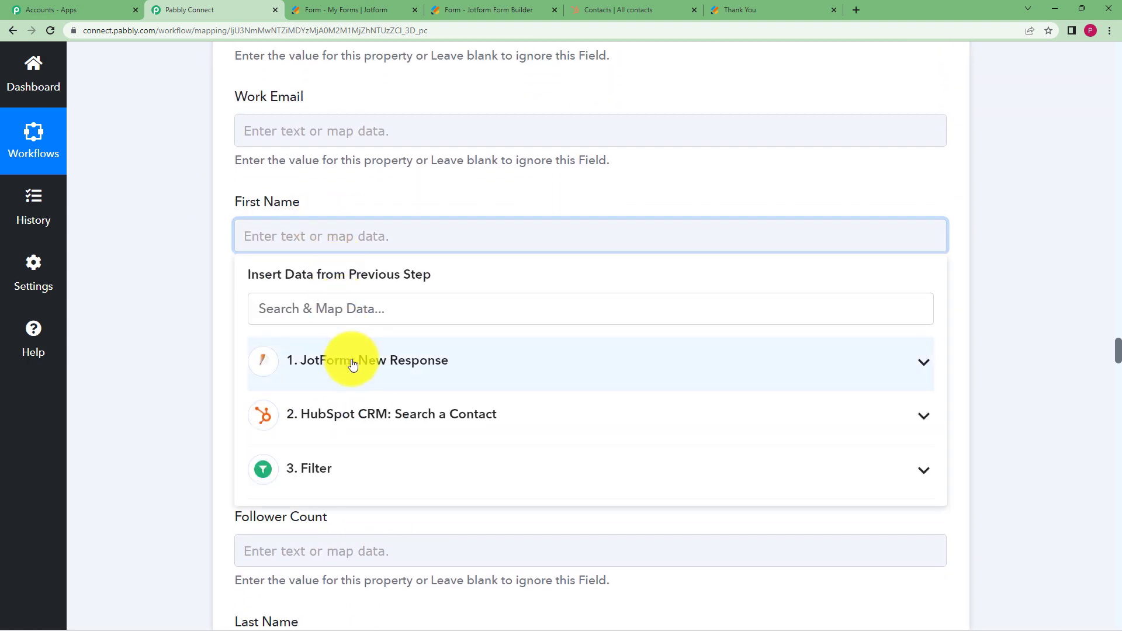
left_click(280, 364)
scroll(194, 320, "down", 1)
scroll(468, 403, "down", 4)
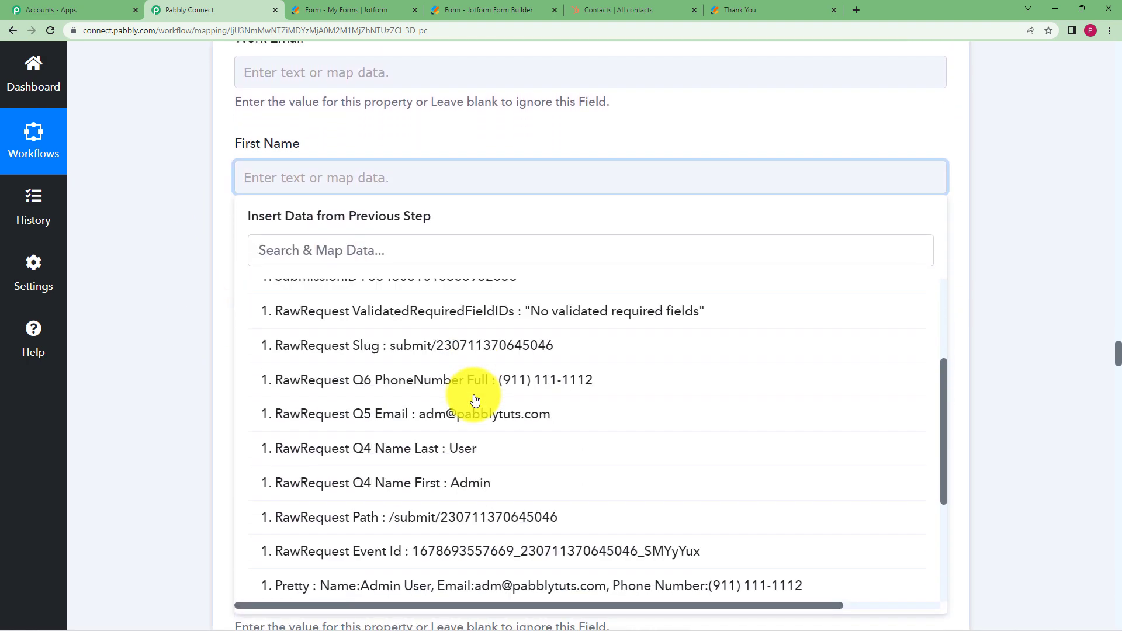
left_click(476, 429)
left_click(178, 283)
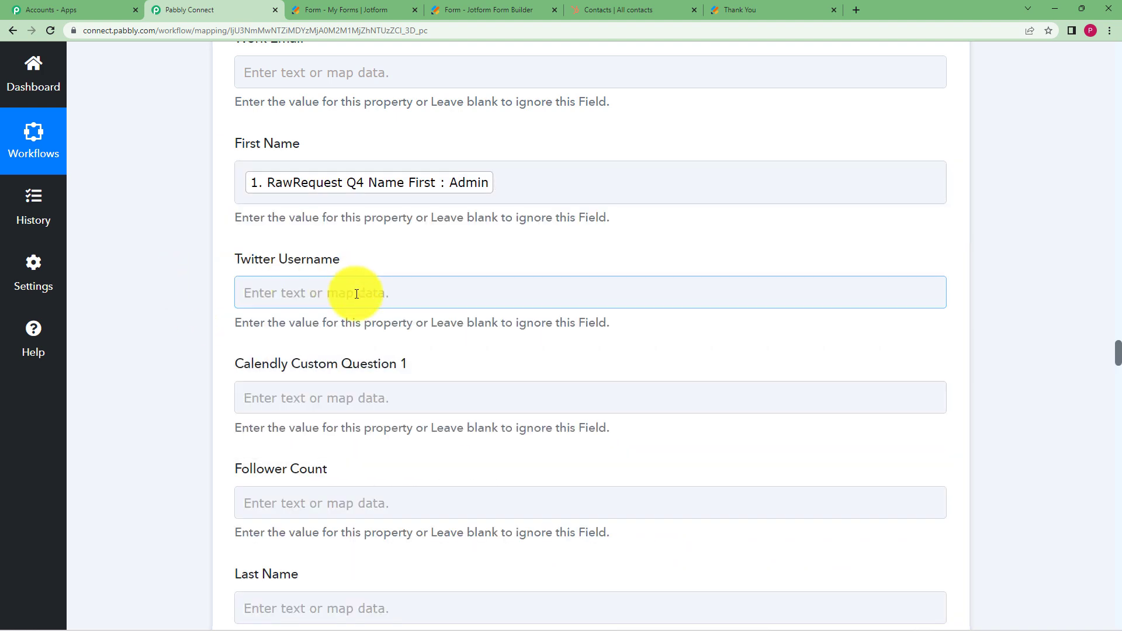
Map Last Name to the JotForm New Response's Q4 Name Last answer
scroll(327, 444, "down", 2)
left_click(328, 491)
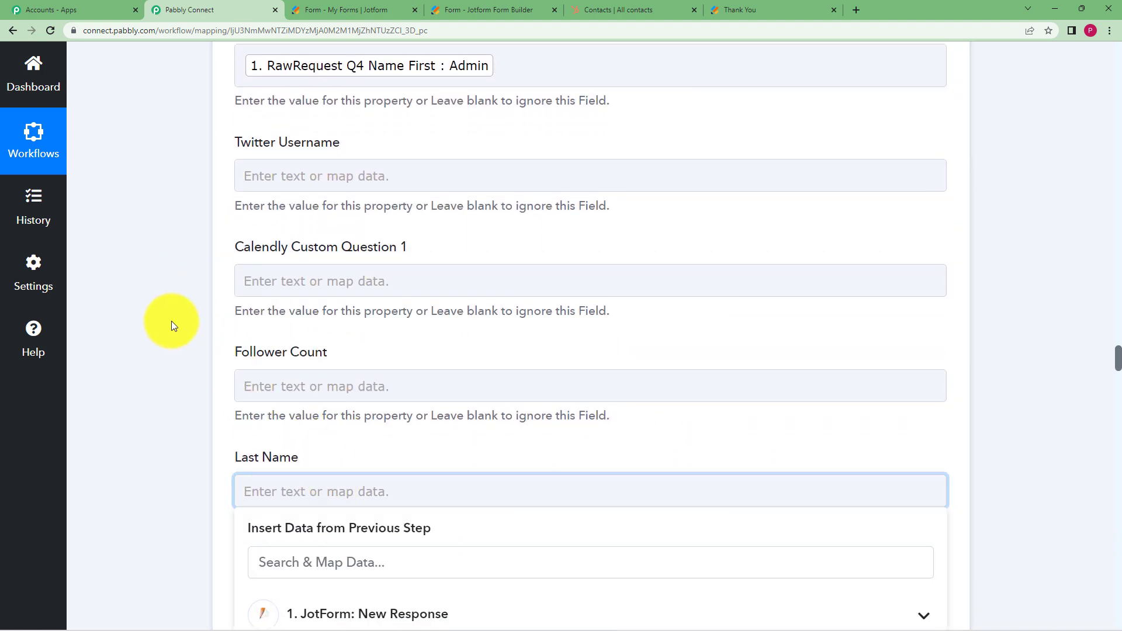
scroll(206, 339, "down", 4)
left_click(388, 385)
scroll(522, 405, "down", 4)
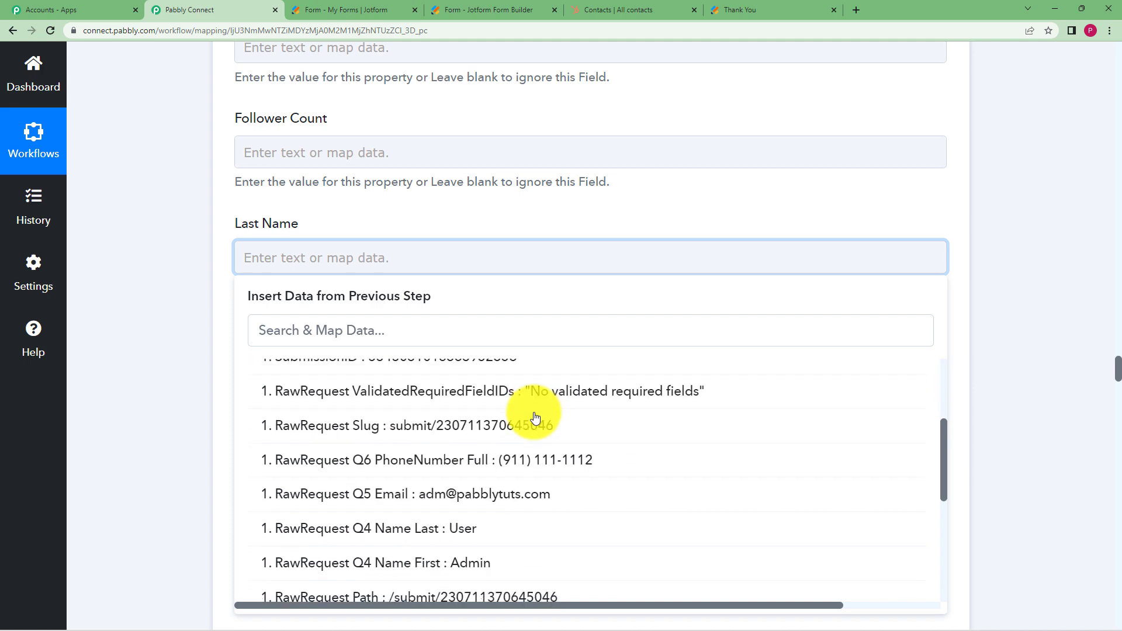
left_click(489, 463)
scroll(217, 396, "up", 2)
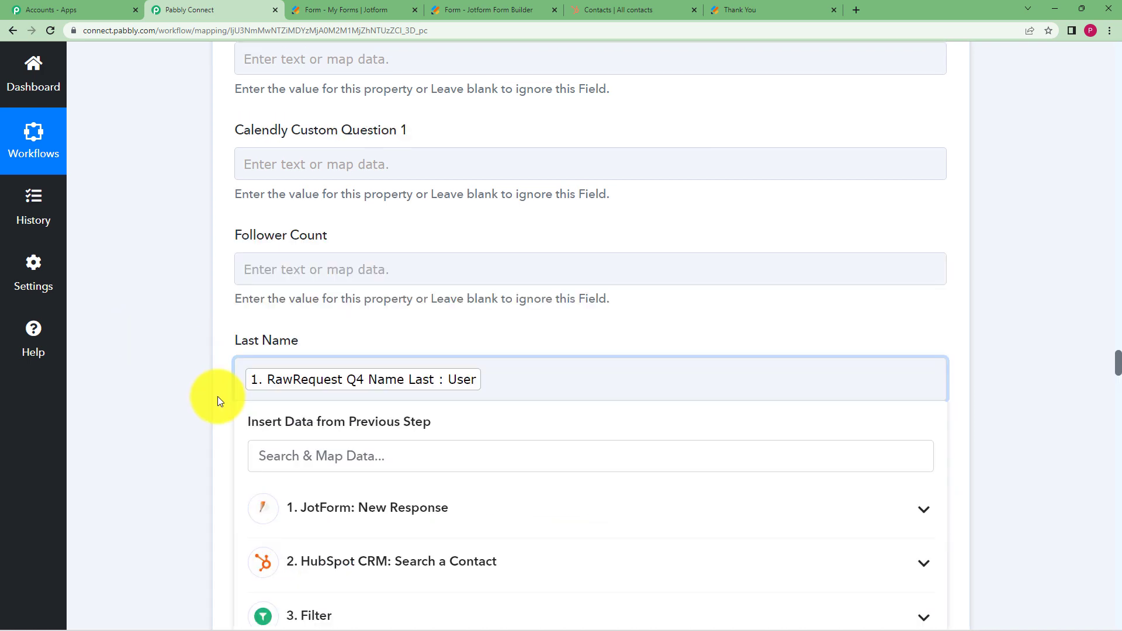
left_click(216, 395)
Select the Email field and review the remaining contact property fields
scroll(170, 354, "down", 5)
scroll(171, 354, "down", 5)
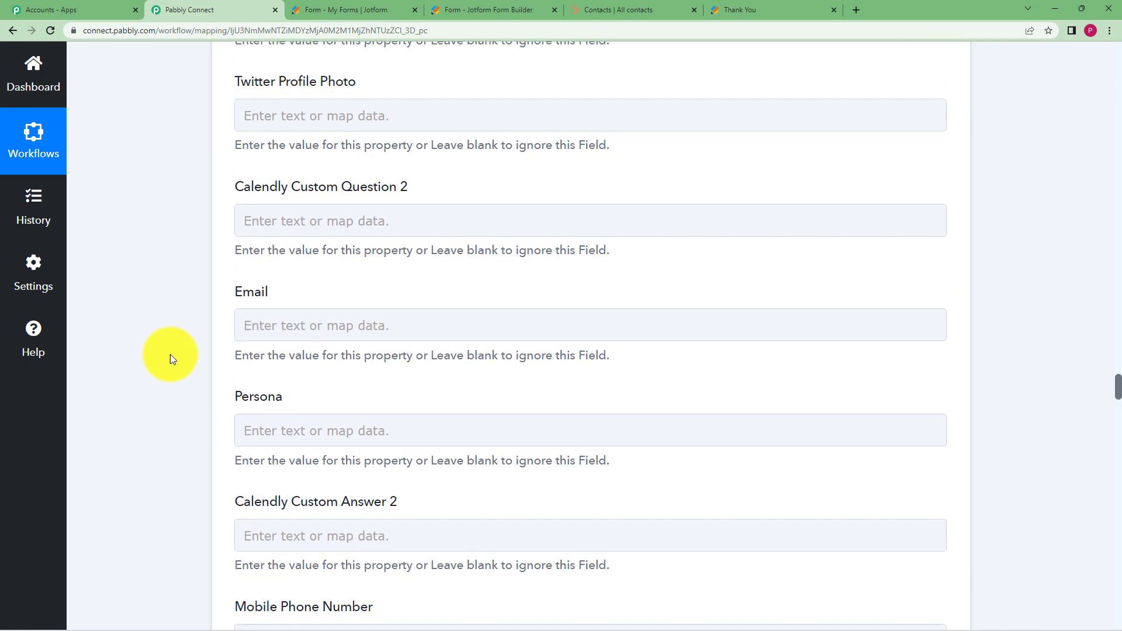
left_click(303, 311)
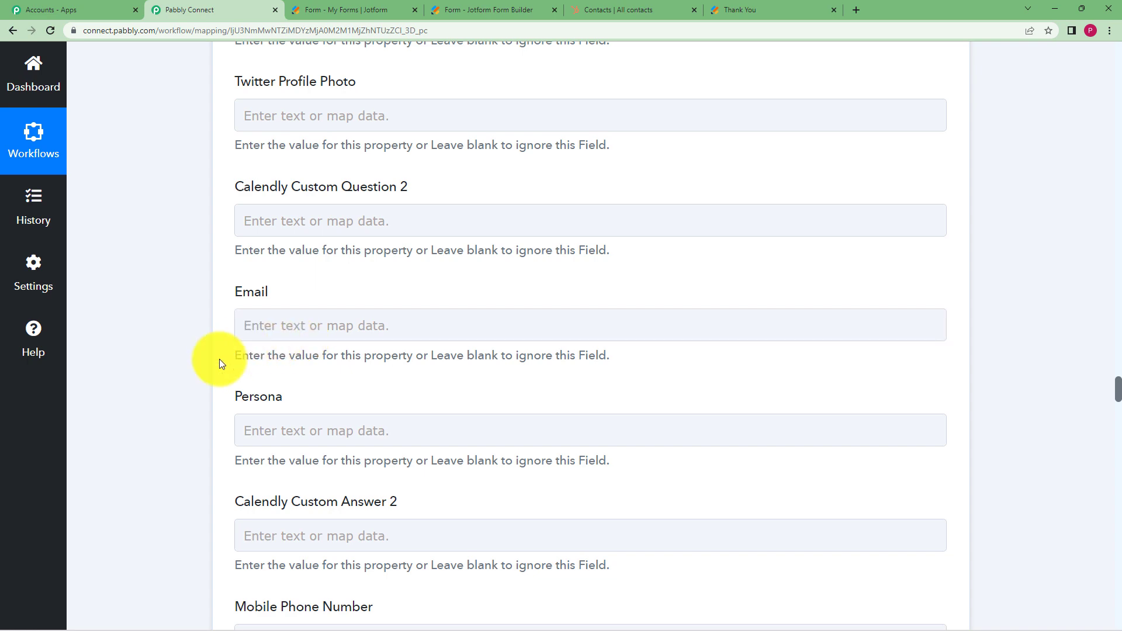
scroll(196, 377, "up", 15)
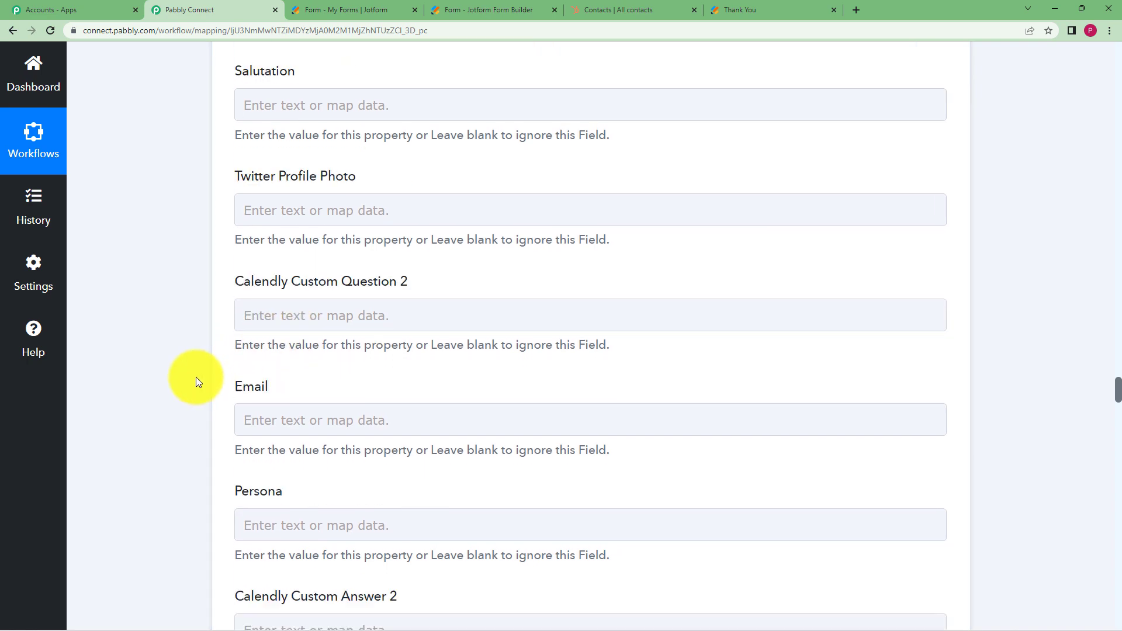
scroll(195, 377, "up", 20)
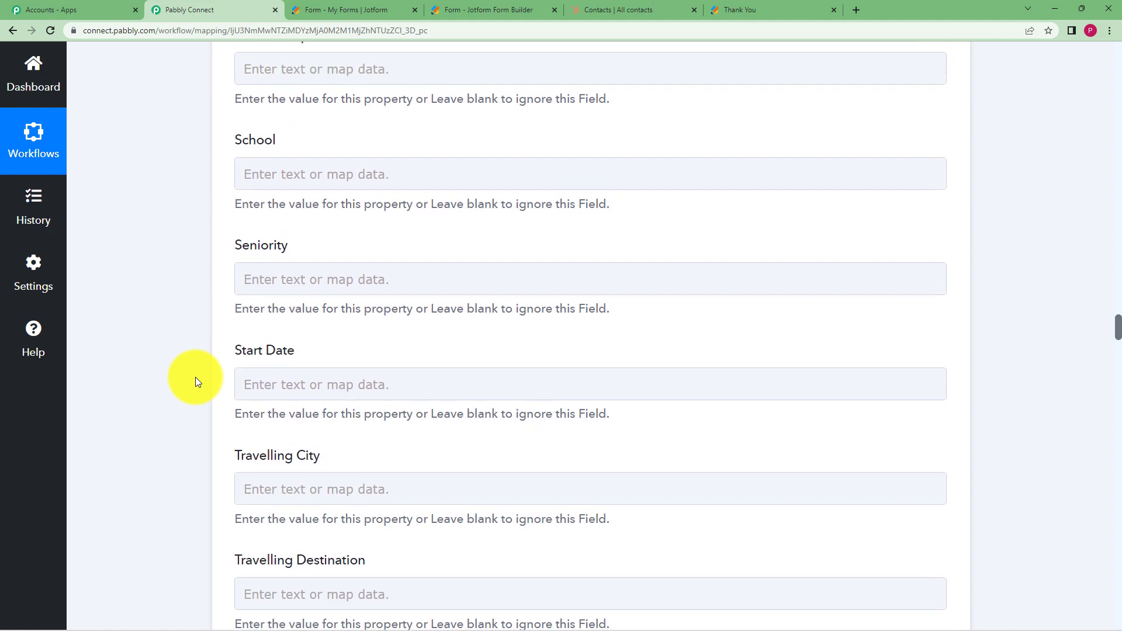
scroll(196, 377, "up", 20)
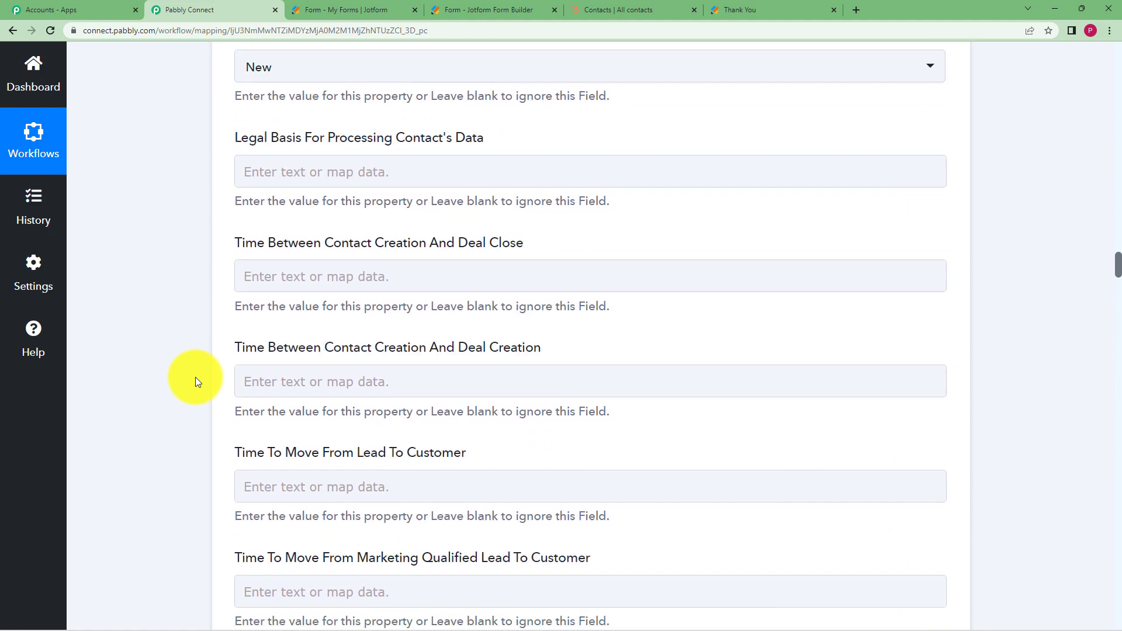
scroll(195, 377, "up", 15)
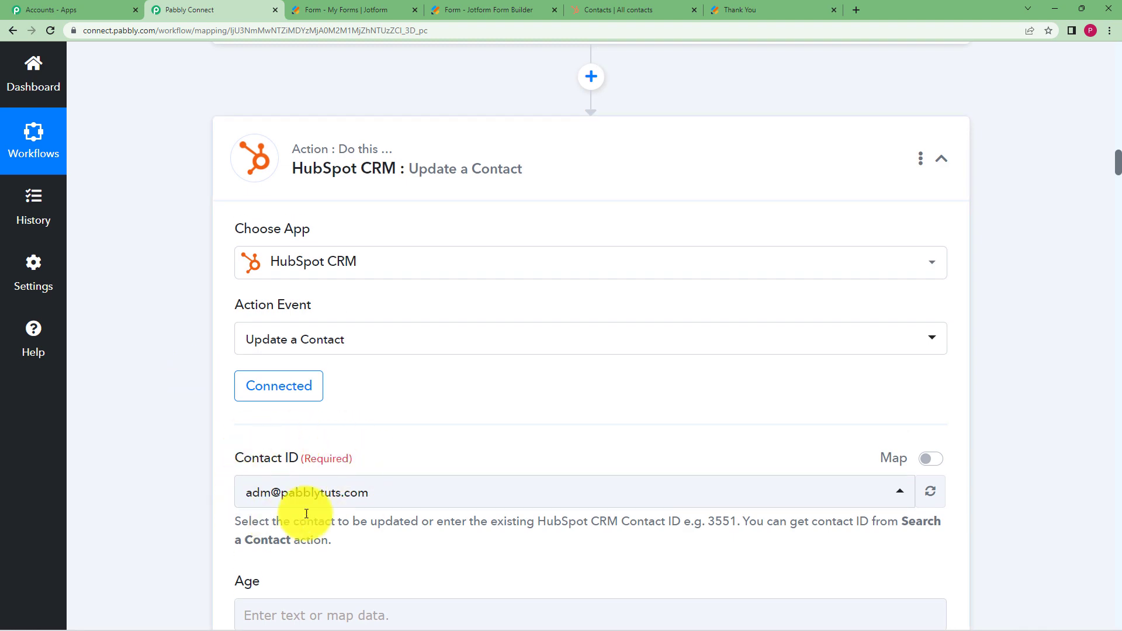
scroll(187, 438, "down", 20)
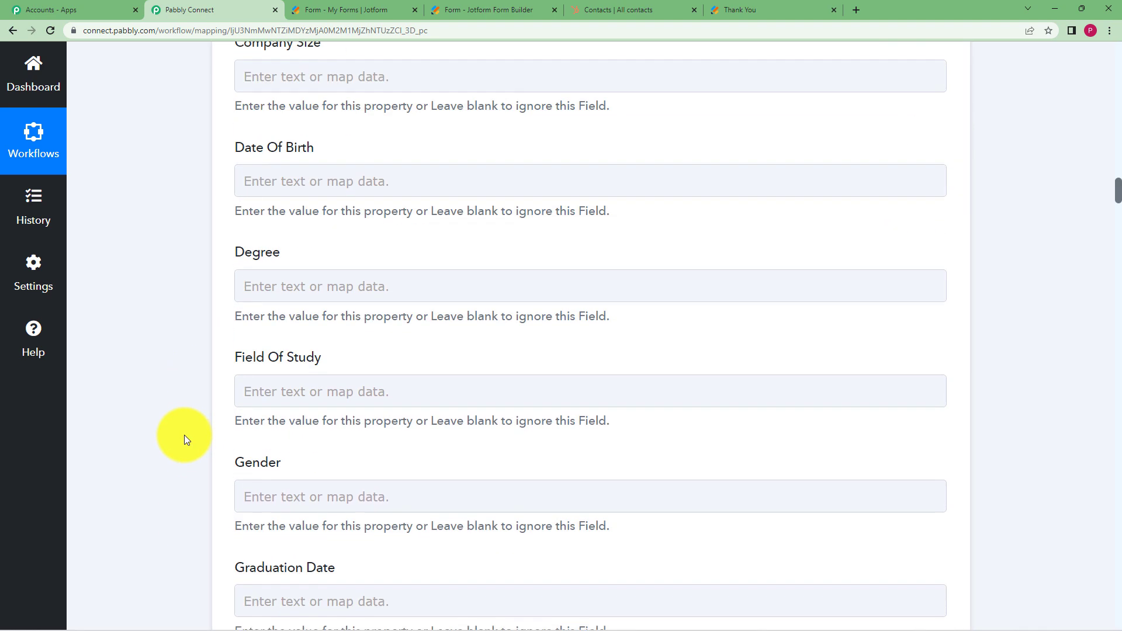
scroll(184, 434, "down", 20)
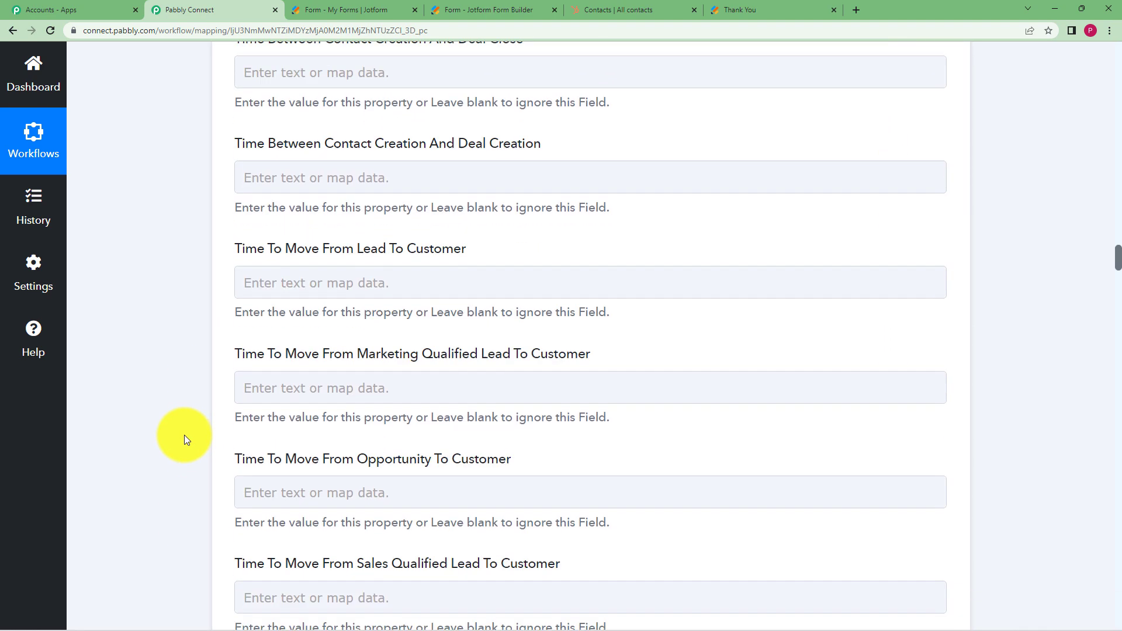
scroll(184, 435, "down", 20)
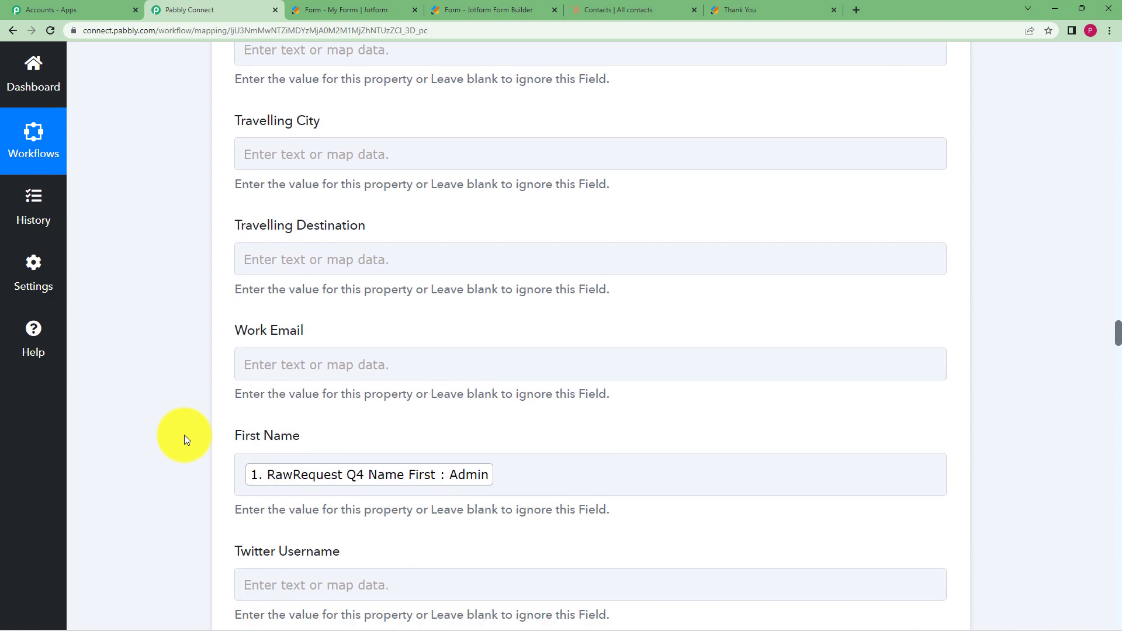
scroll(185, 434, "down", 15)
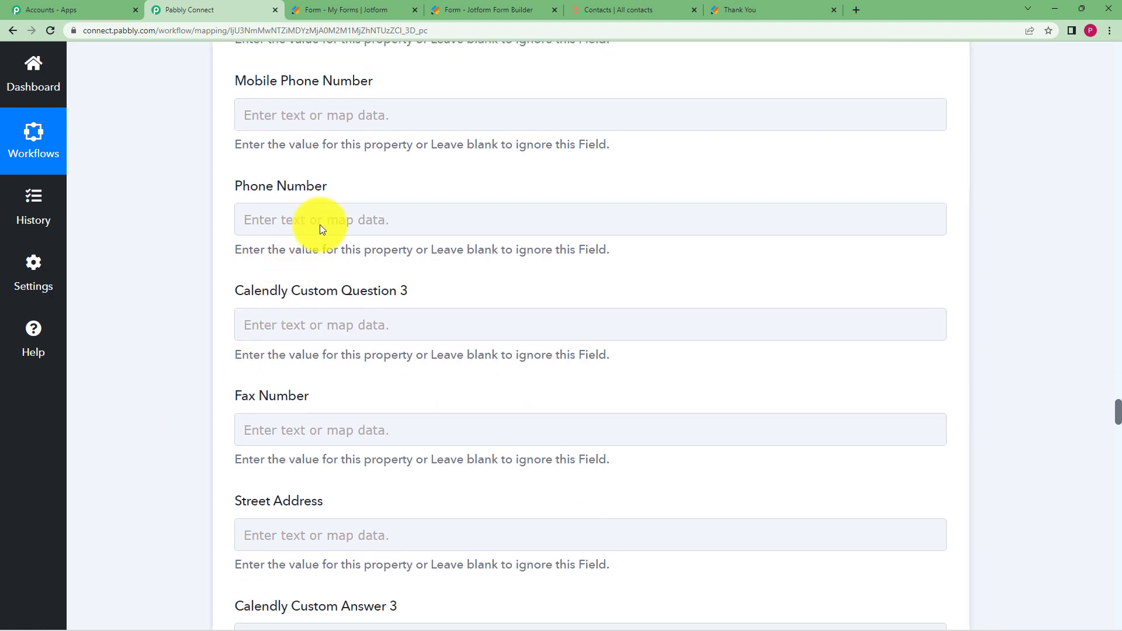
Map Phone Number to the JotForm RawRequest Q6 PhoneNumber Full answer
left_click(320, 224)
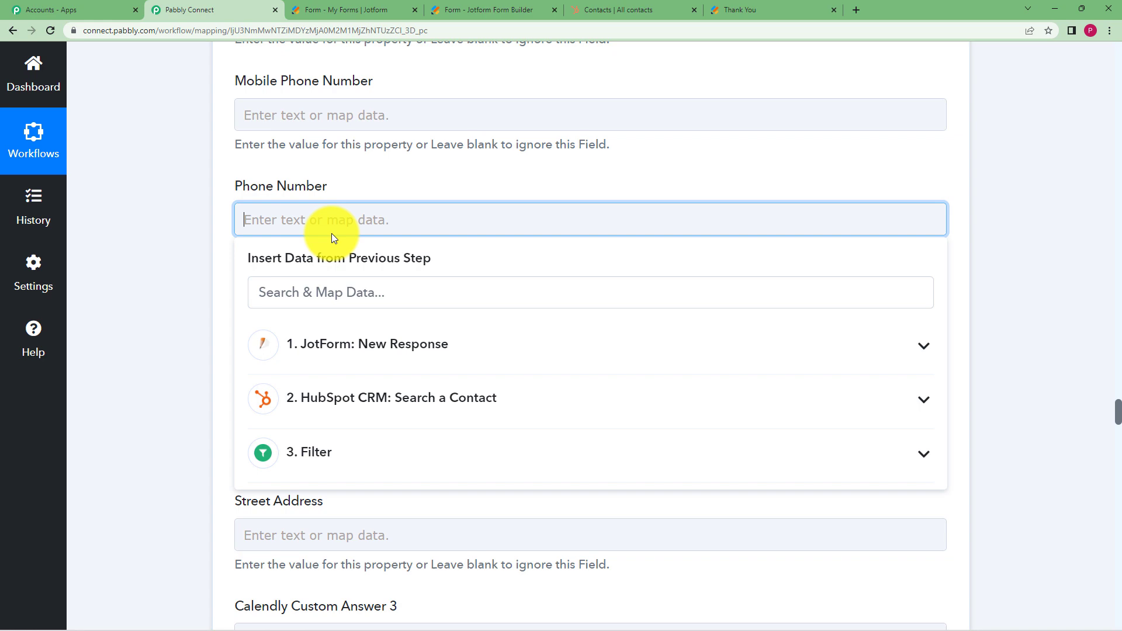
left_click(401, 353)
scroll(447, 466, "down", 4)
scroll(448, 466, "down", 2)
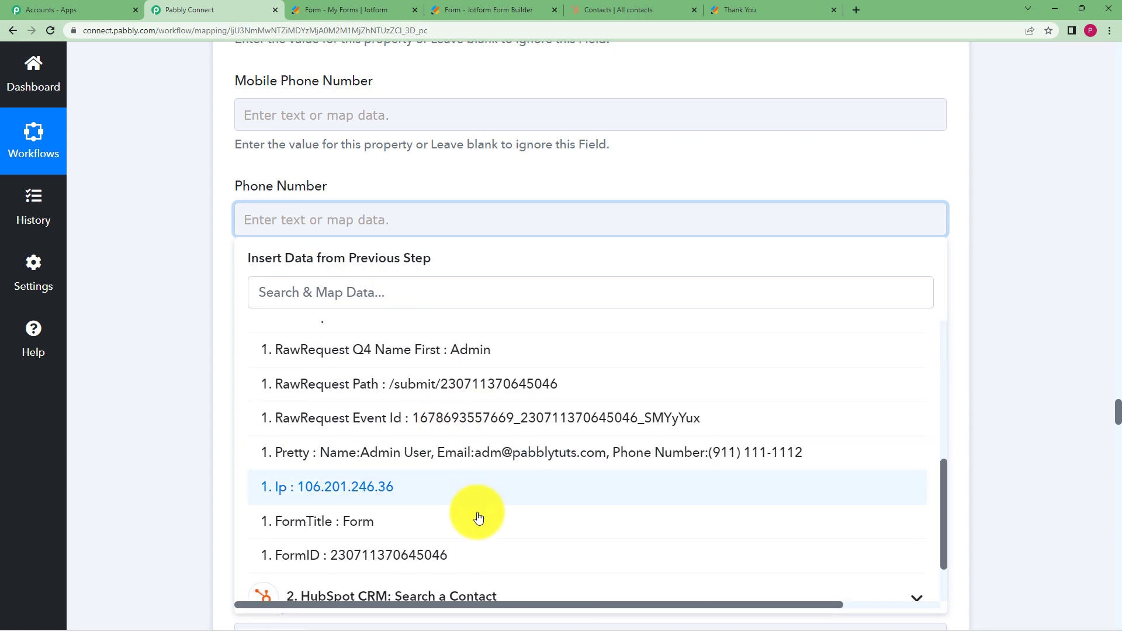
scroll(534, 398, "up", 4)
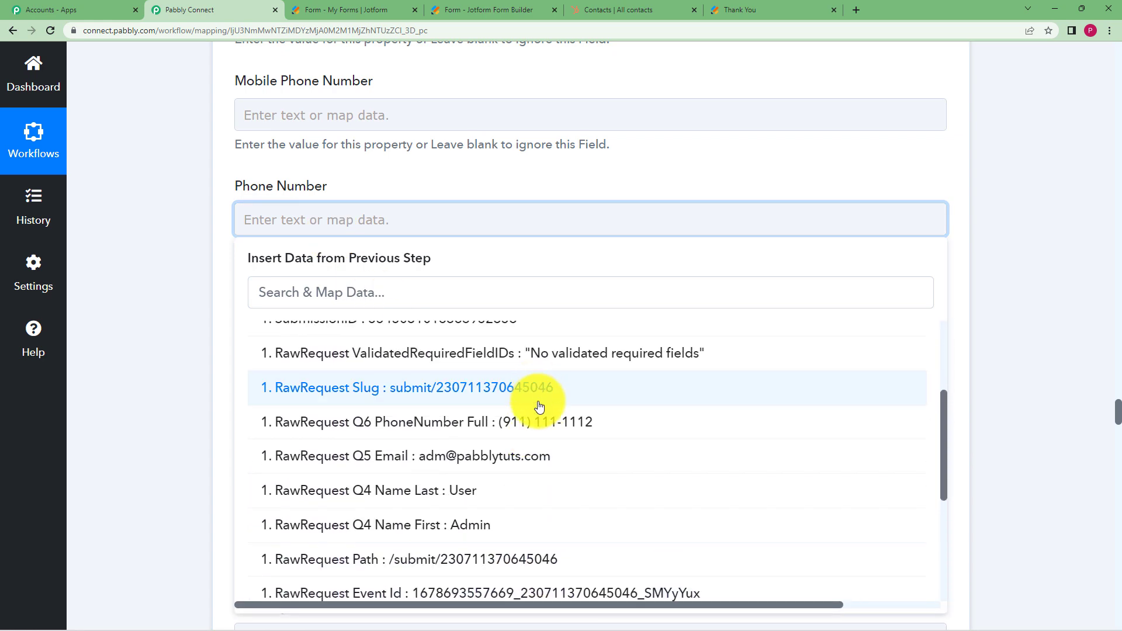
left_click(533, 418)
left_click(223, 348)
Save the Update a Contact step and send a test request
scroll(212, 344, "down", 15)
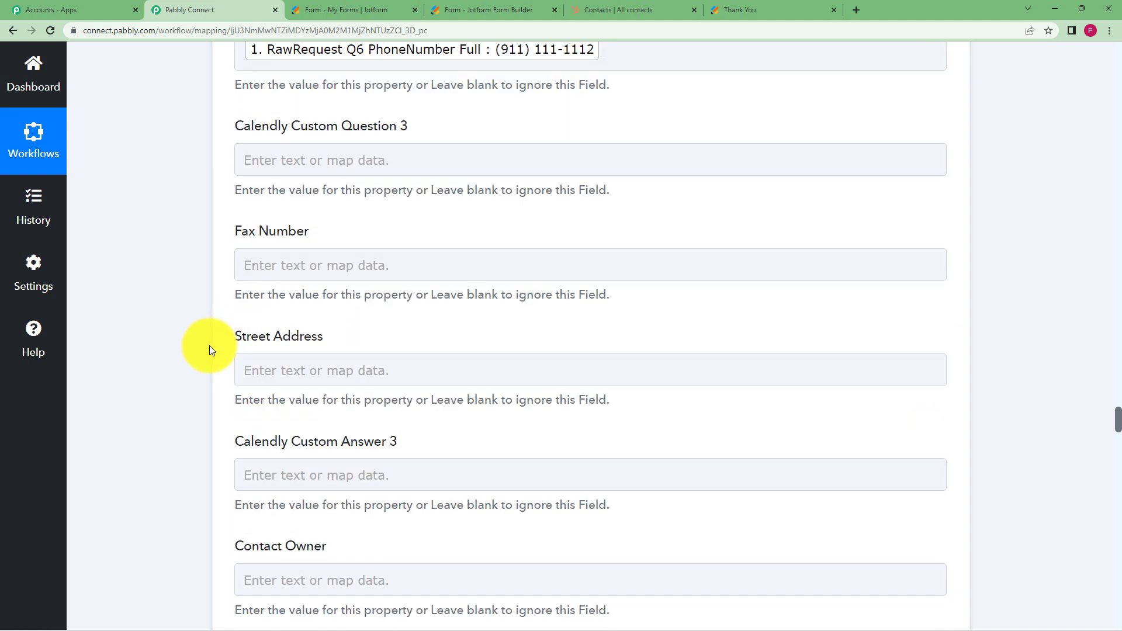
scroll(211, 350, "down", 20)
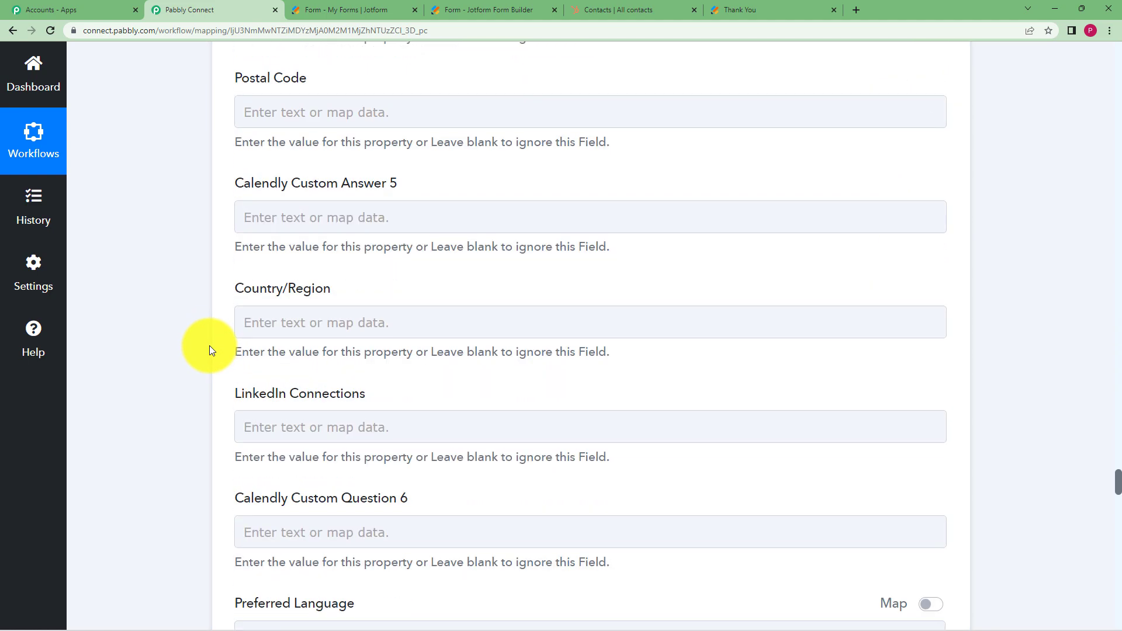
scroll(211, 350, "down", 20)
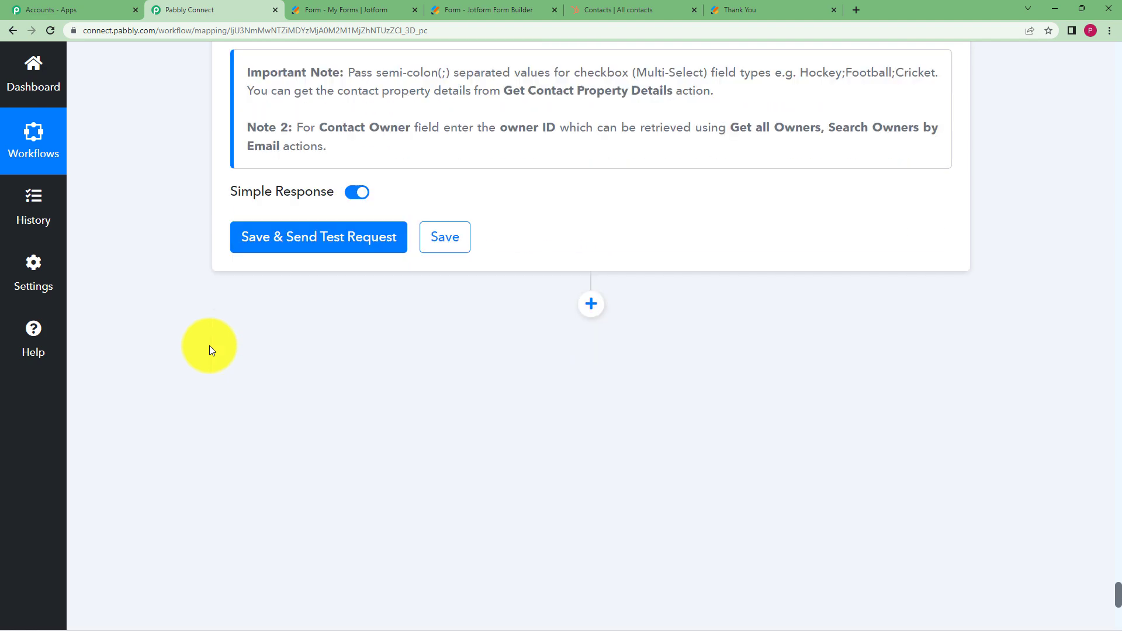
left_click(311, 238)
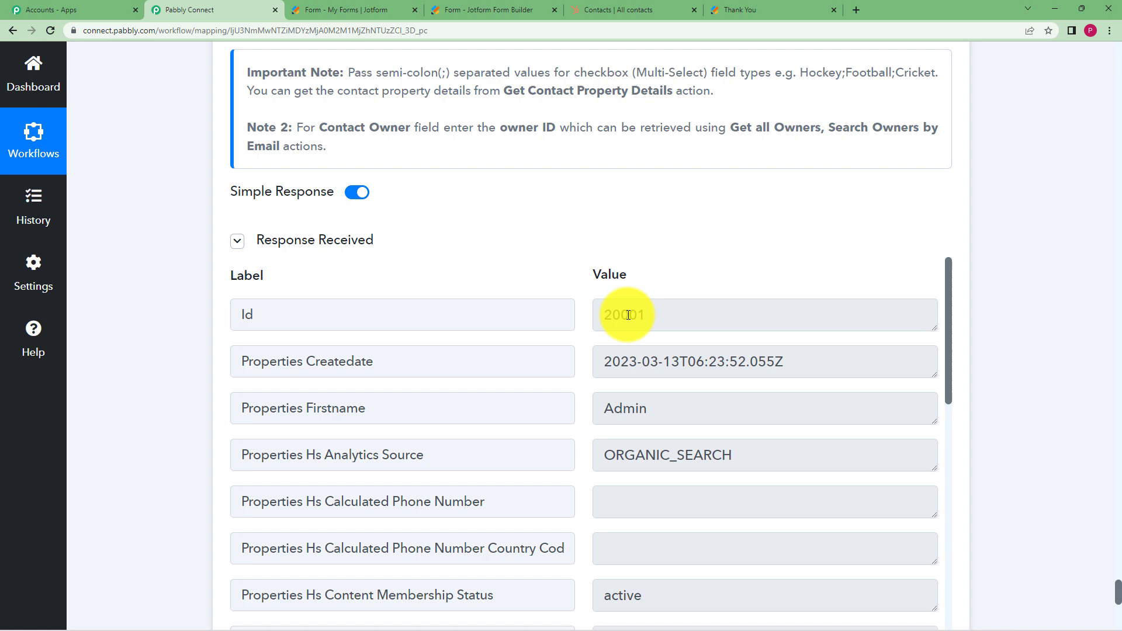
double_click(628, 315)
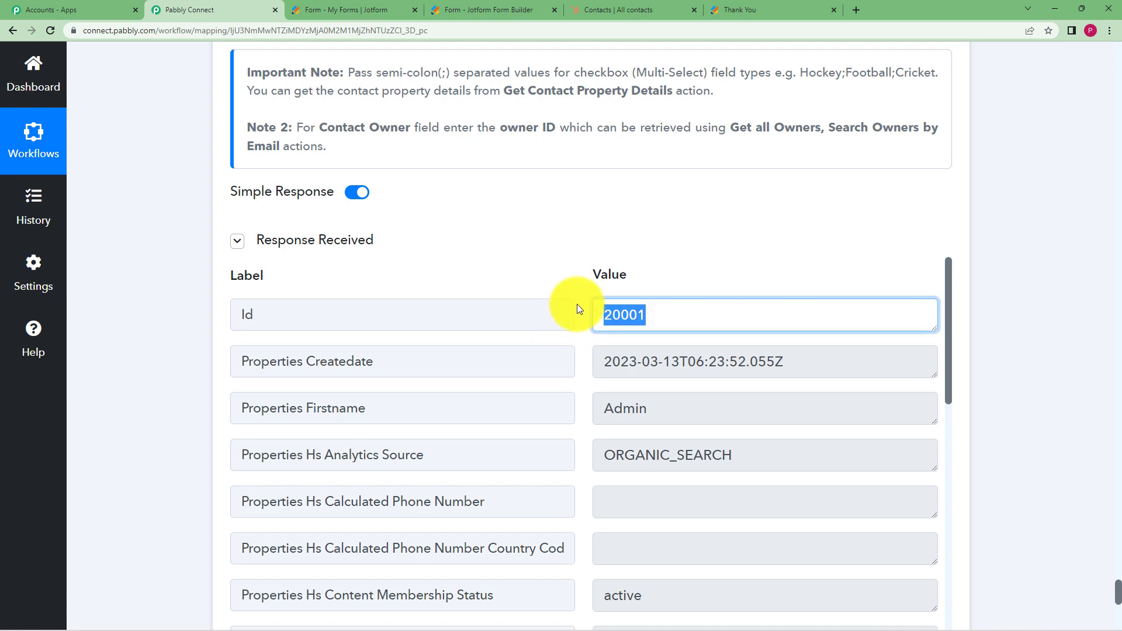
left_click(569, 272)
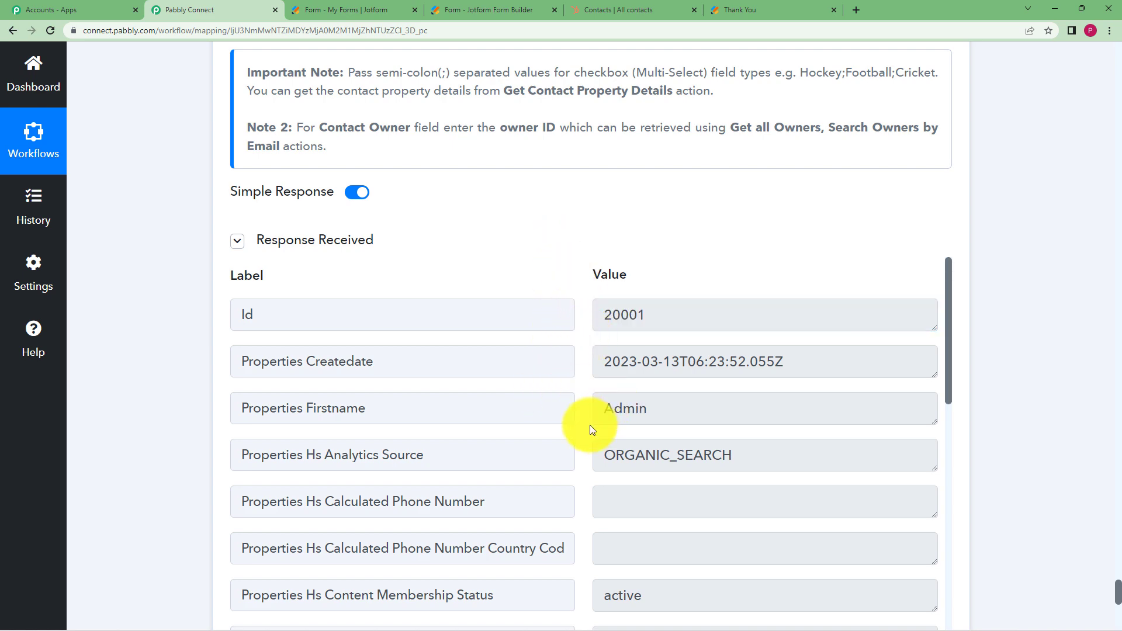
scroll(584, 412, "down", 12)
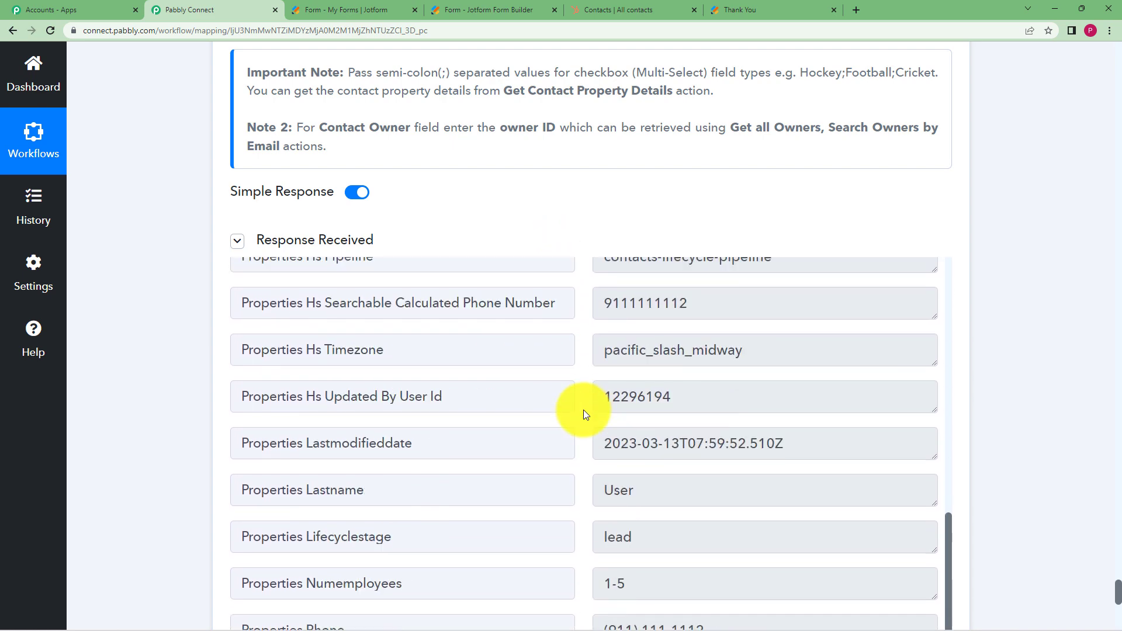
scroll(585, 413, "down", 2)
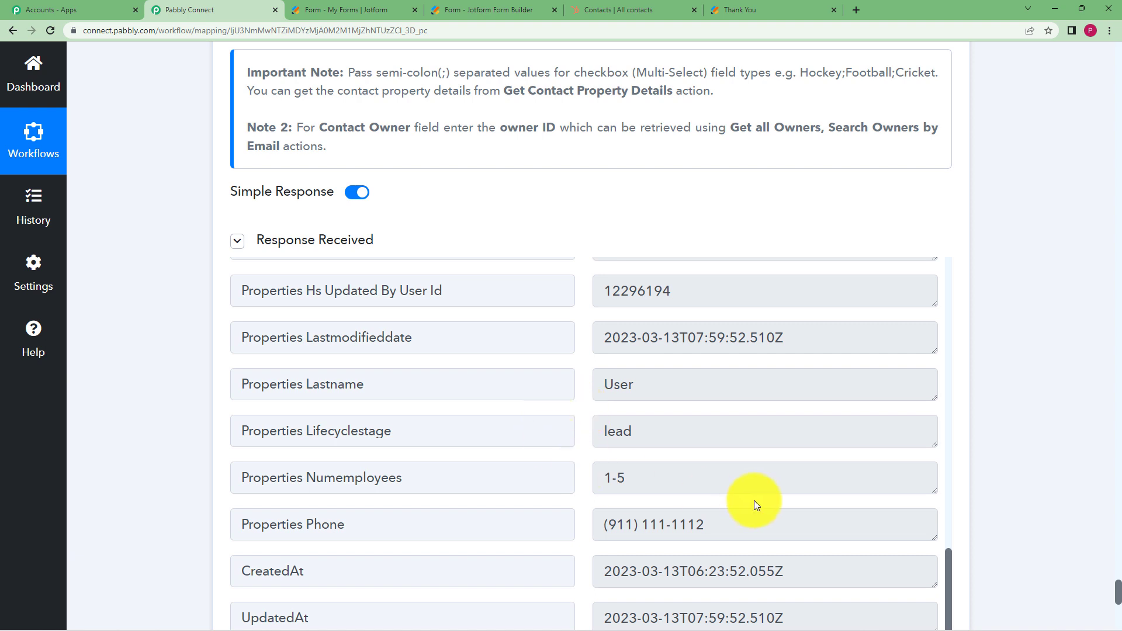
left_click(727, 534)
left_click_drag(727, 534, 556, 561)
left_click(157, 416)
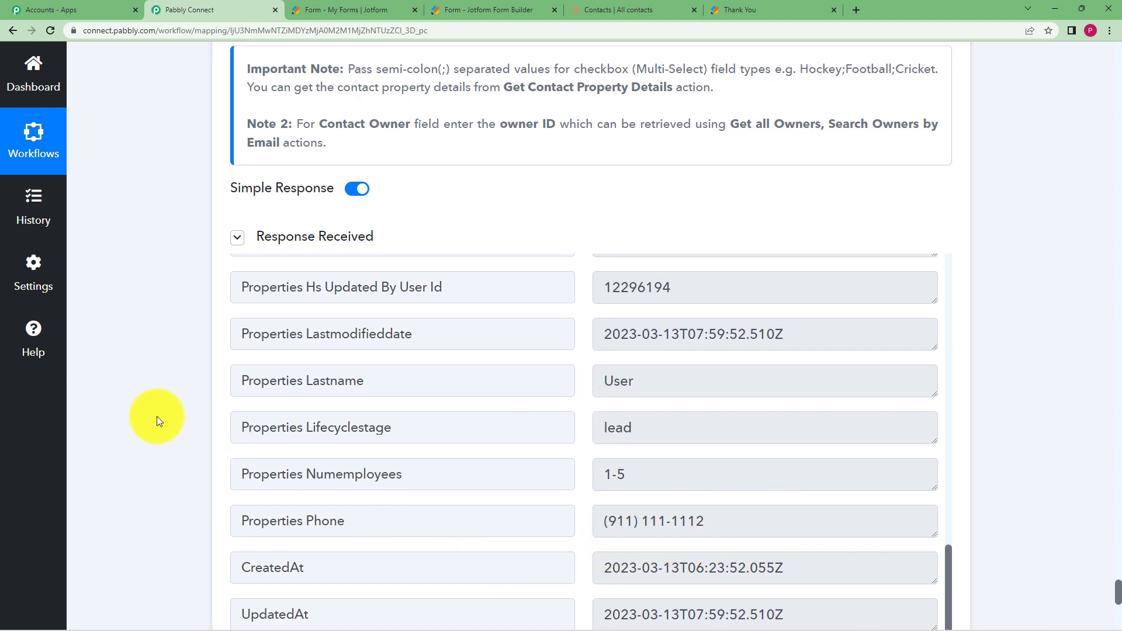
Save the Update a Contact step and dismiss the success confirmation
scroll(157, 416, "down", 6)
left_click(458, 368)
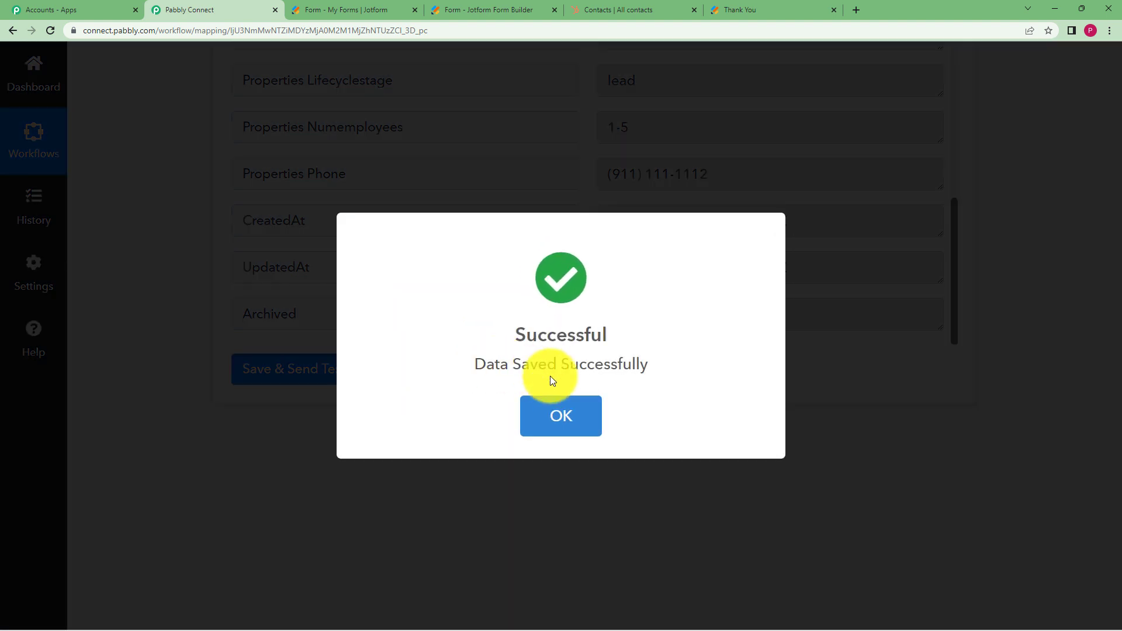
left_click(570, 412)
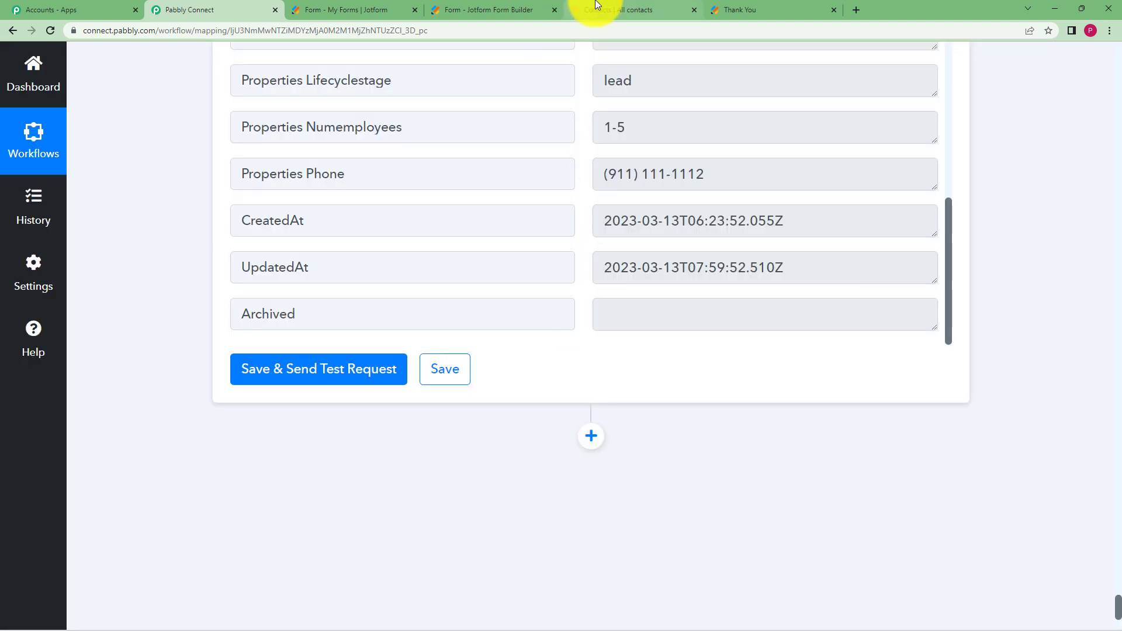
left_click(597, 7)
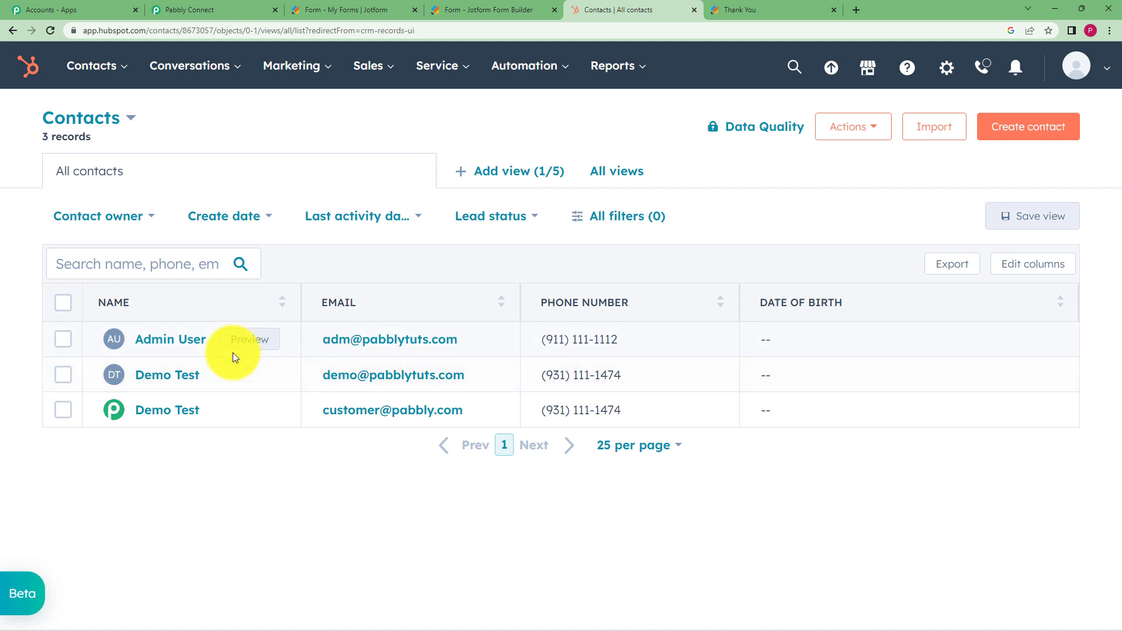
left_click_drag(658, 338, 526, 343)
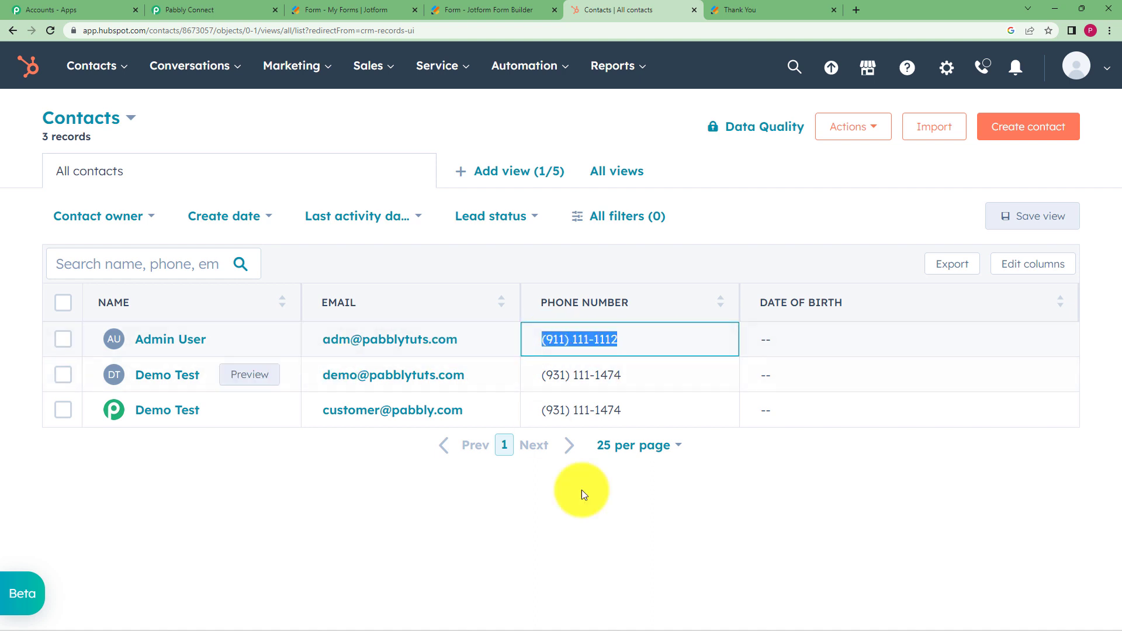
left_click(387, 348)
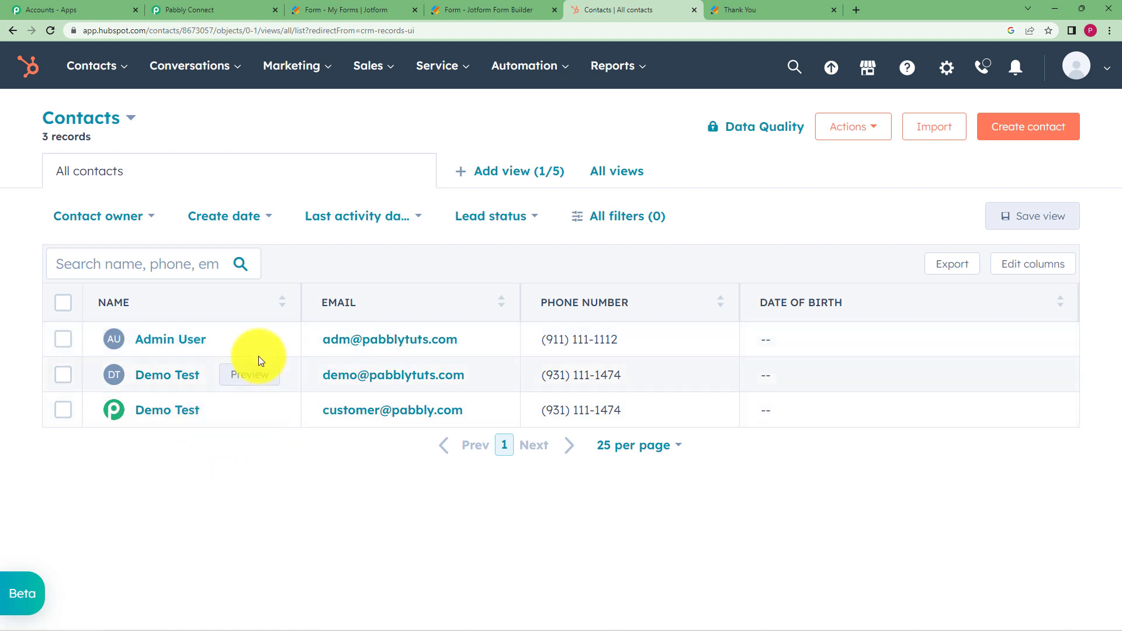
left_click_drag(651, 345, 531, 336)
left_click(601, 492)
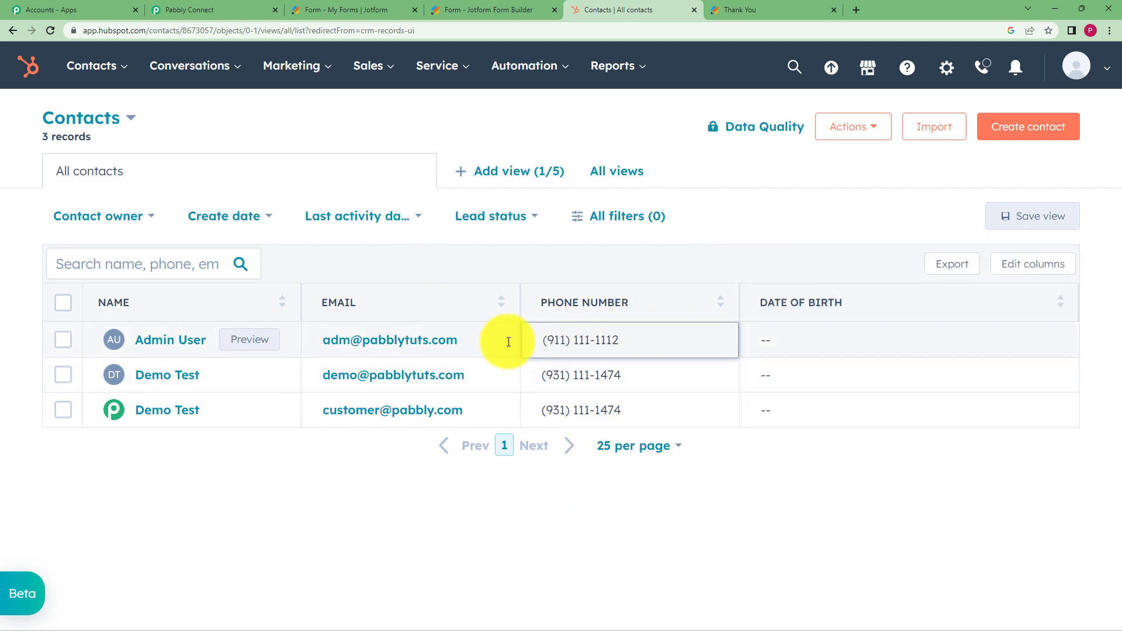
left_click(213, 5)
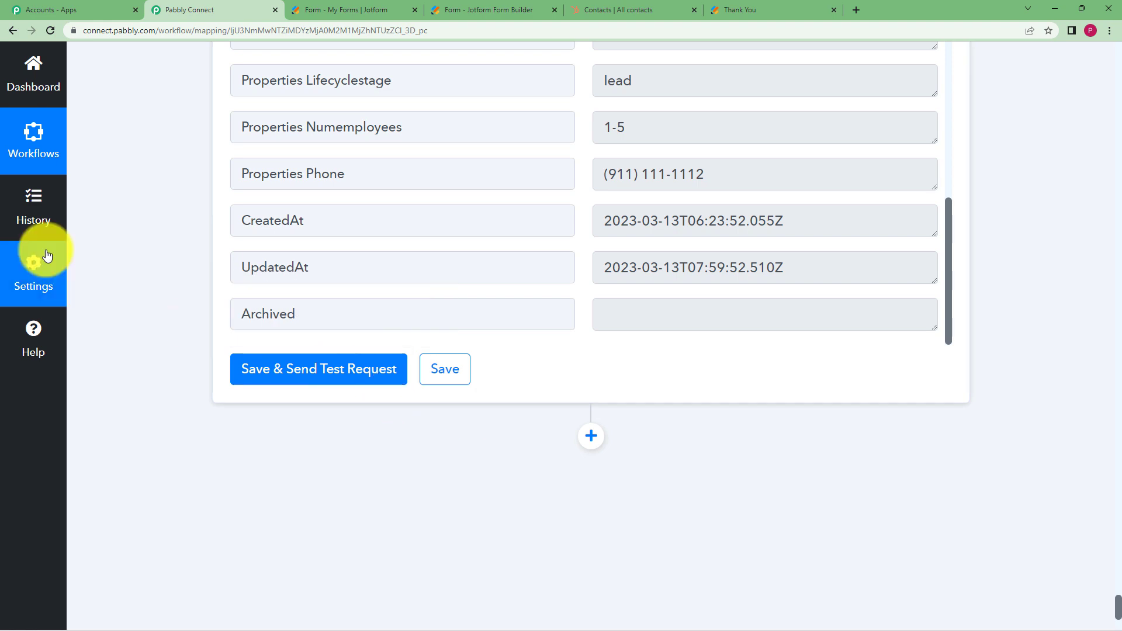
Scroll up to the HubSpot Search a Contact step and collapse its card
scroll(338, 296, "up", 5)
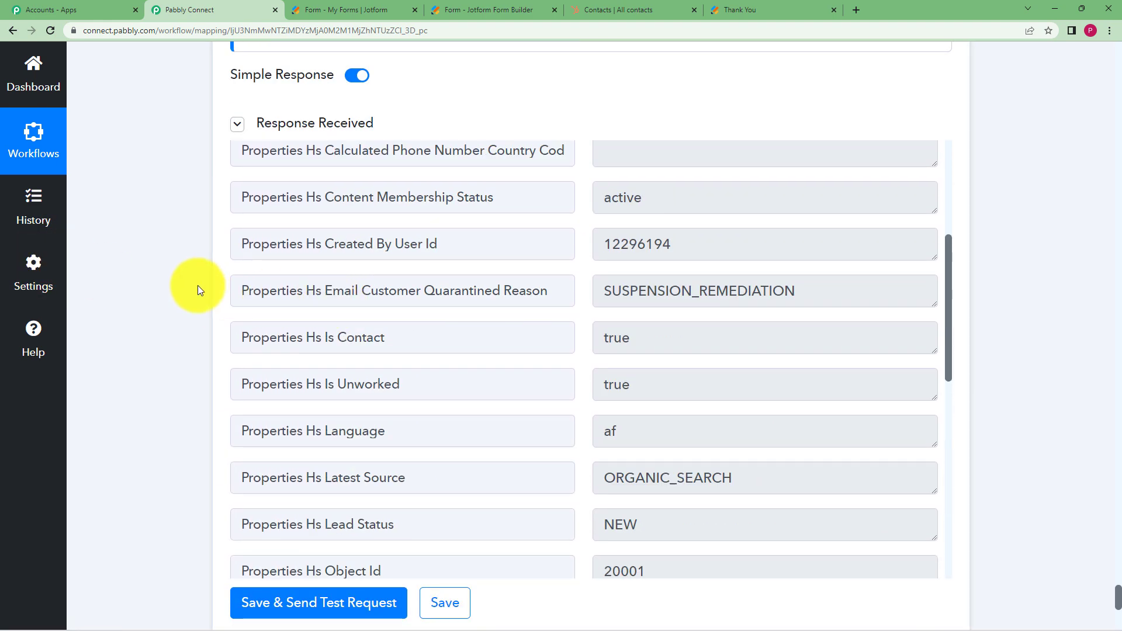
scroll(198, 286, "up", 5)
scroll(197, 285, "up", 15)
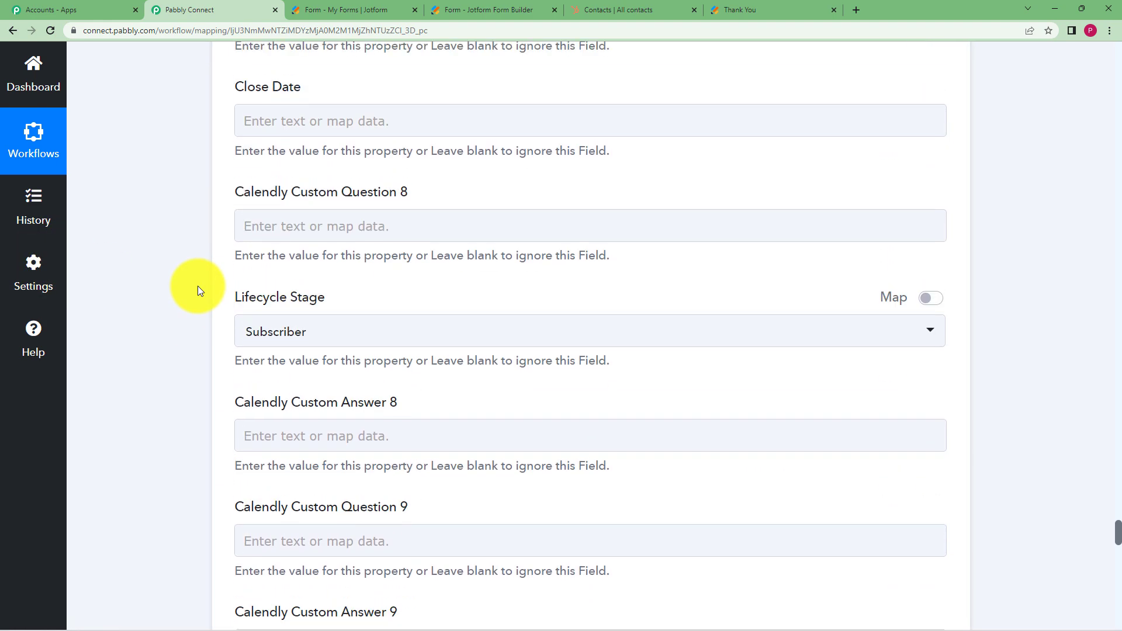
scroll(198, 286, "up", 20)
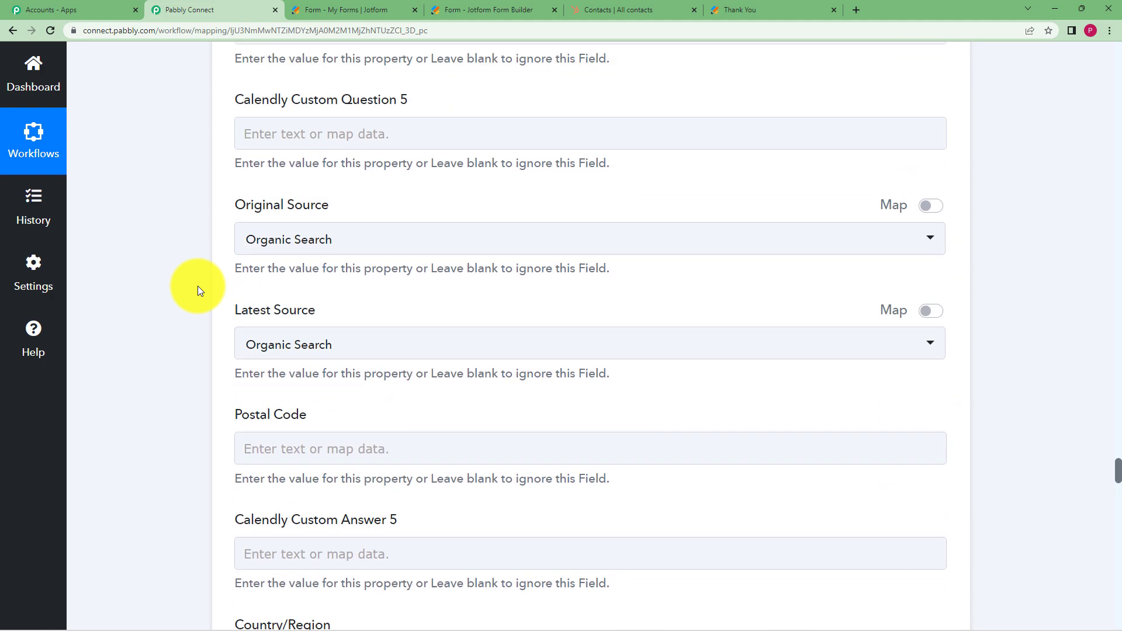
scroll(198, 286, "up", 20)
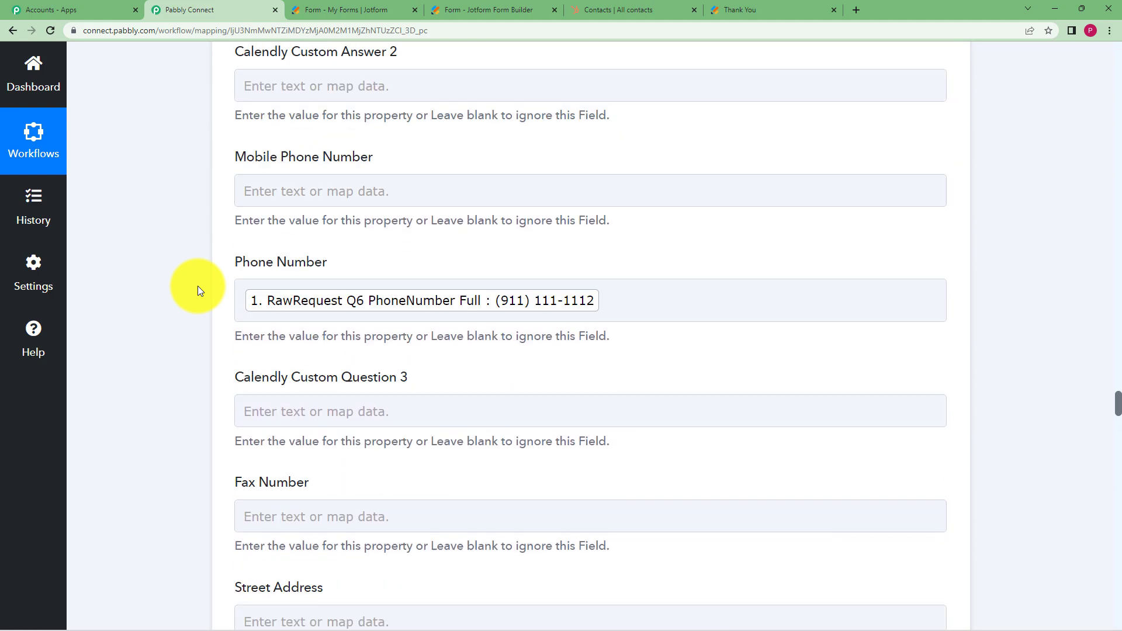
scroll(198, 286, "up", 20)
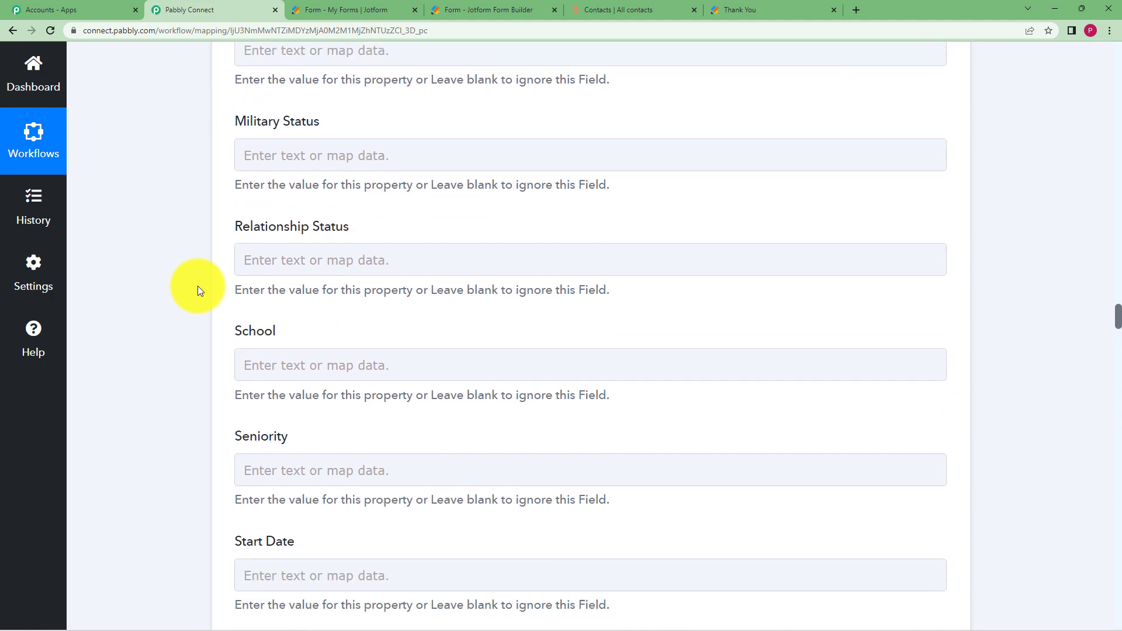
scroll(198, 286, "up", 20)
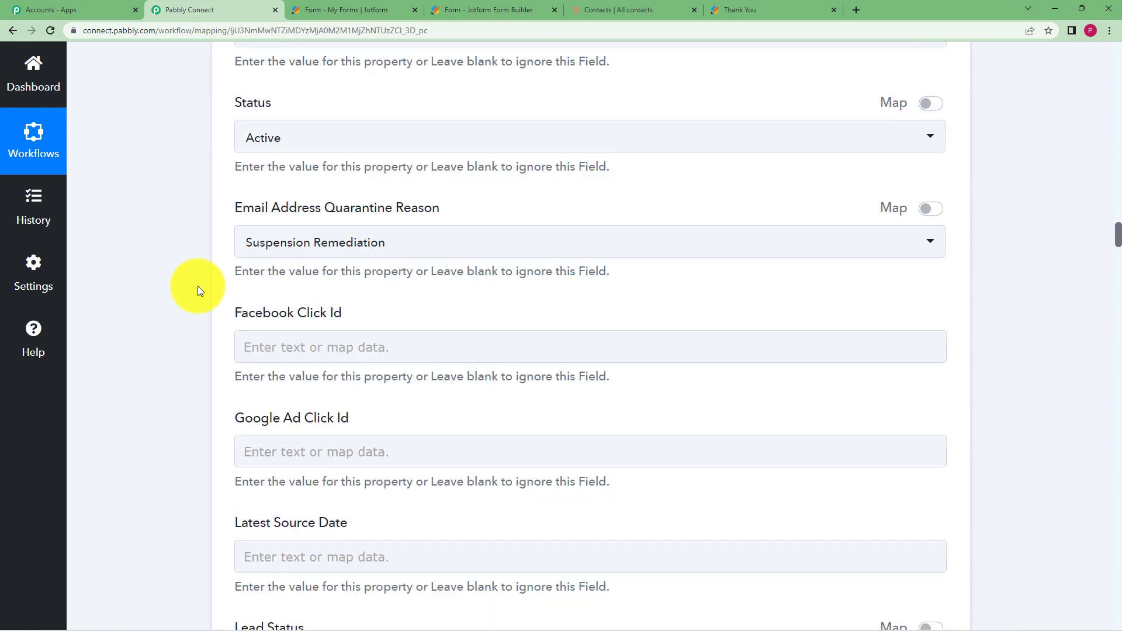
scroll(198, 286, "up", 20)
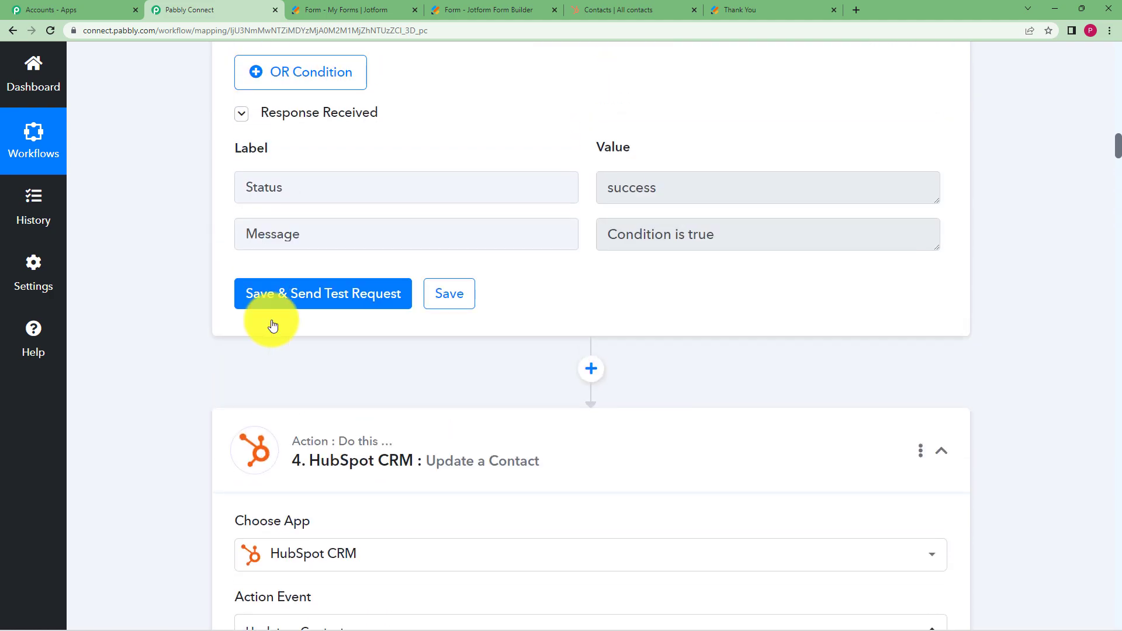
scroll(638, 458, "up", 11)
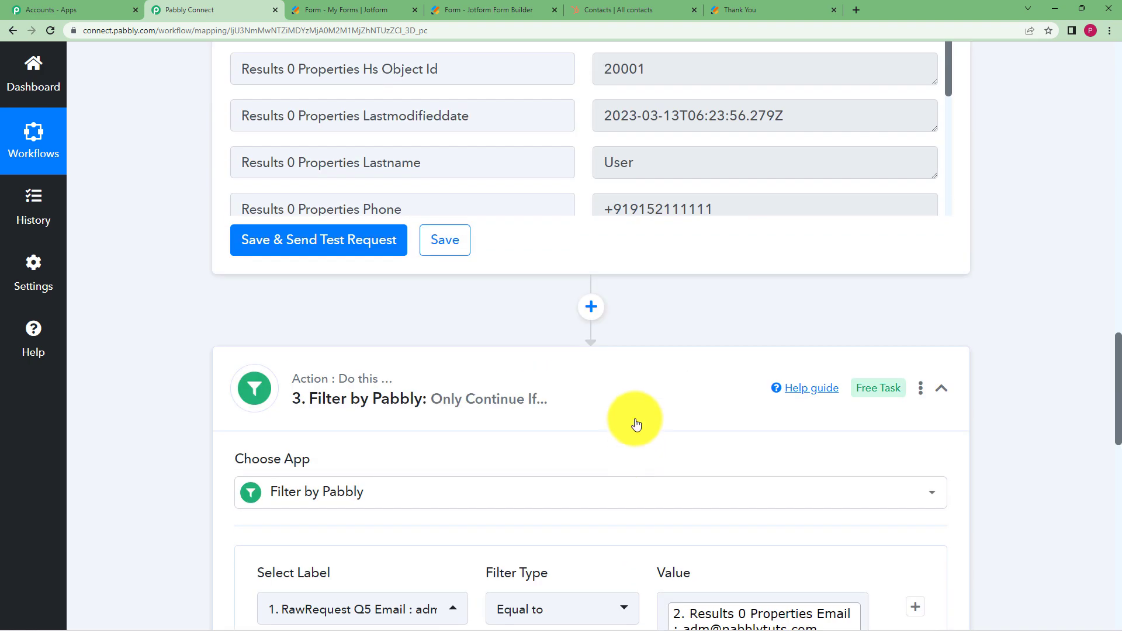
scroll(635, 374, "up", 20)
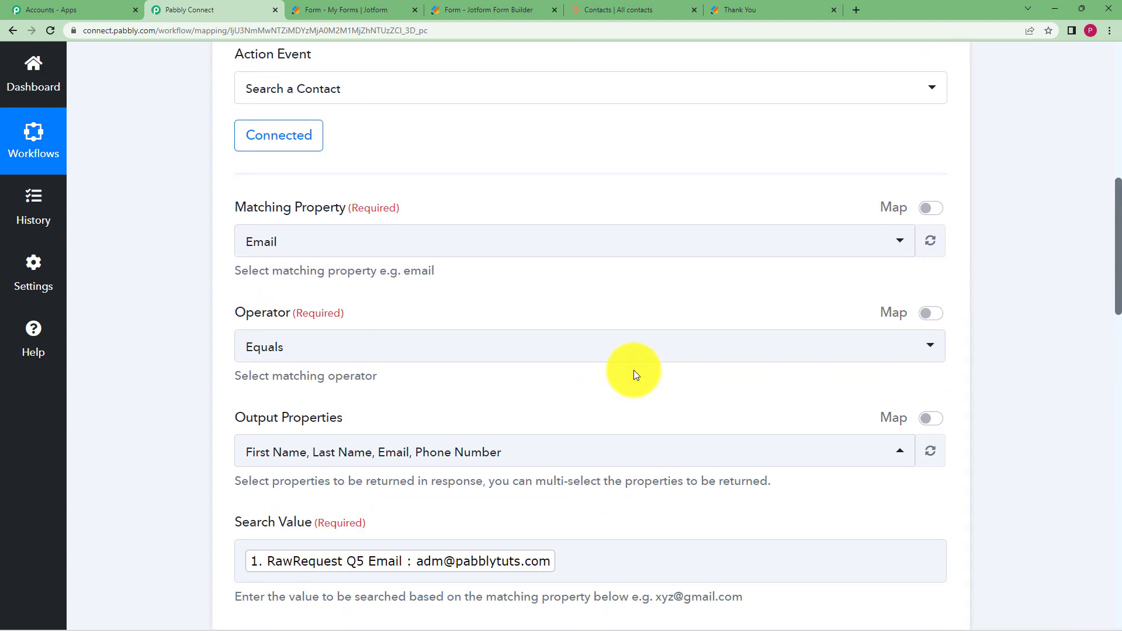
left_click(651, 275)
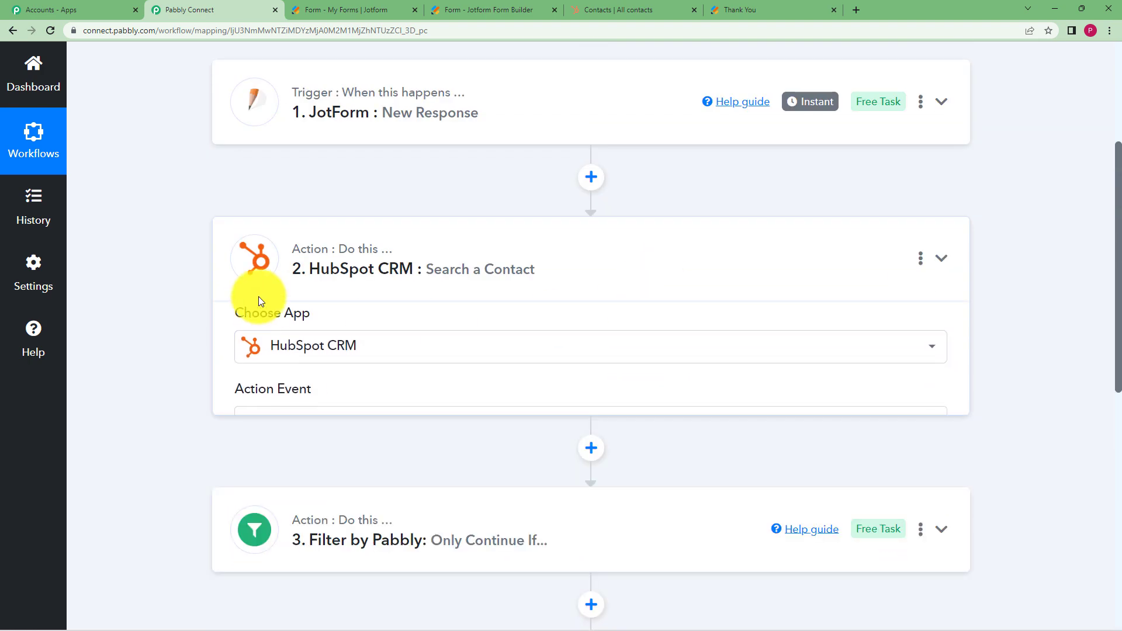
scroll(260, 263, "up", 2)
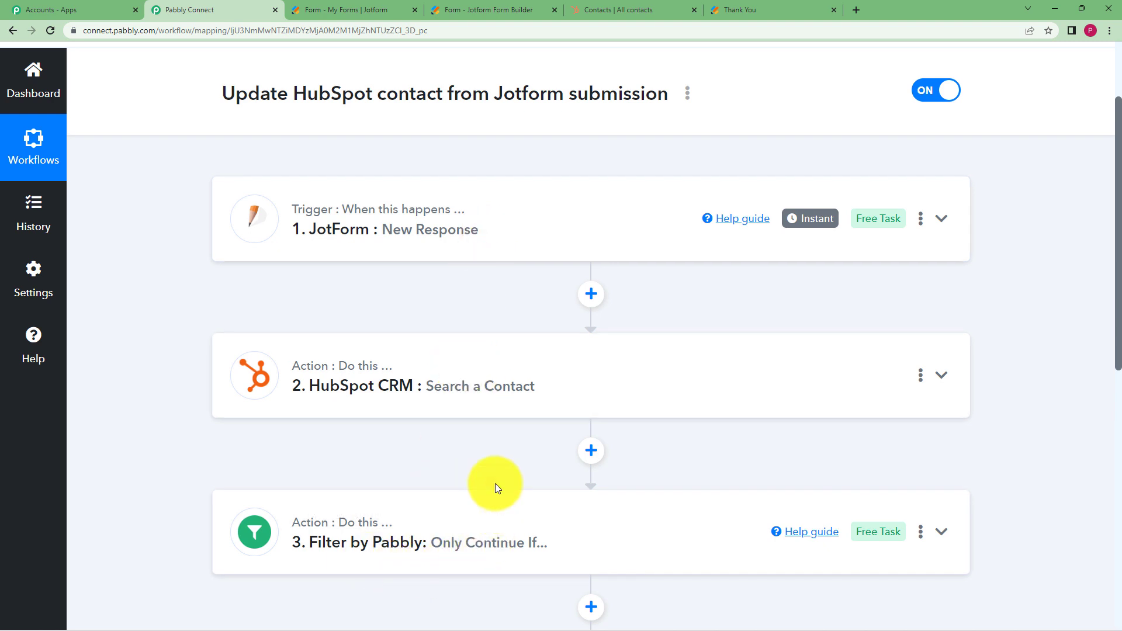
scroll(495, 483, "down", 2)
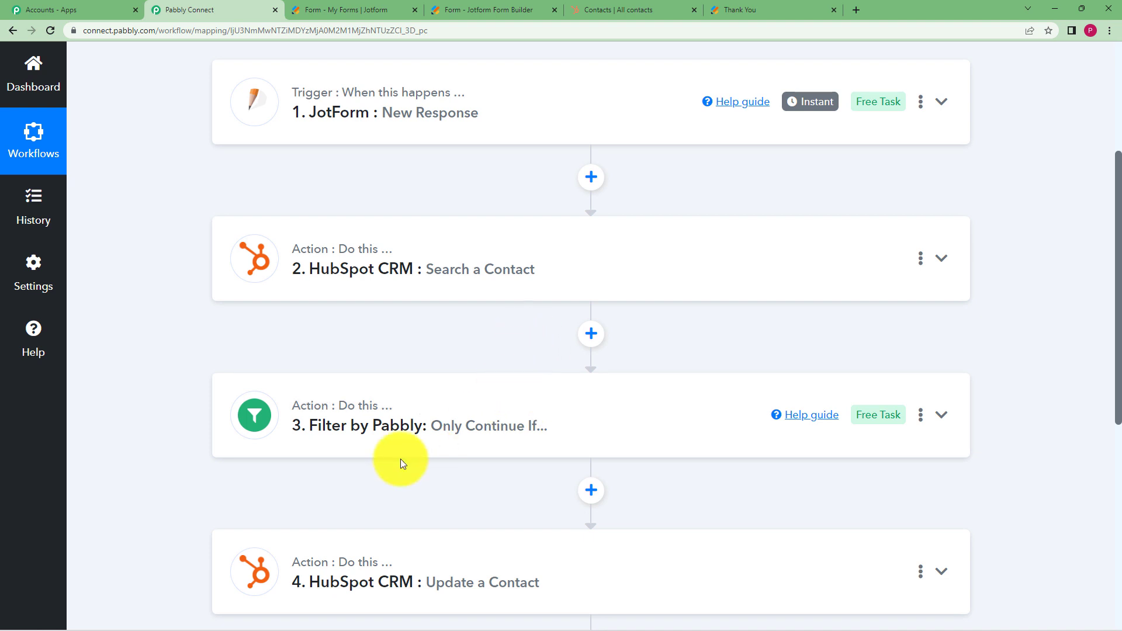
scroll(194, 439, "down", 3)
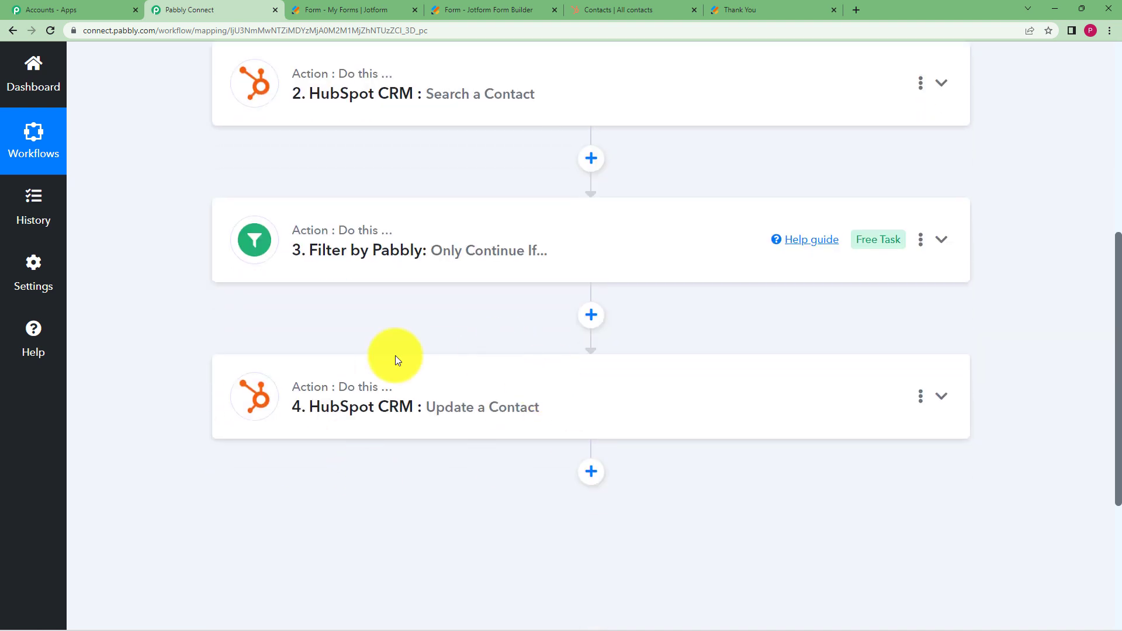